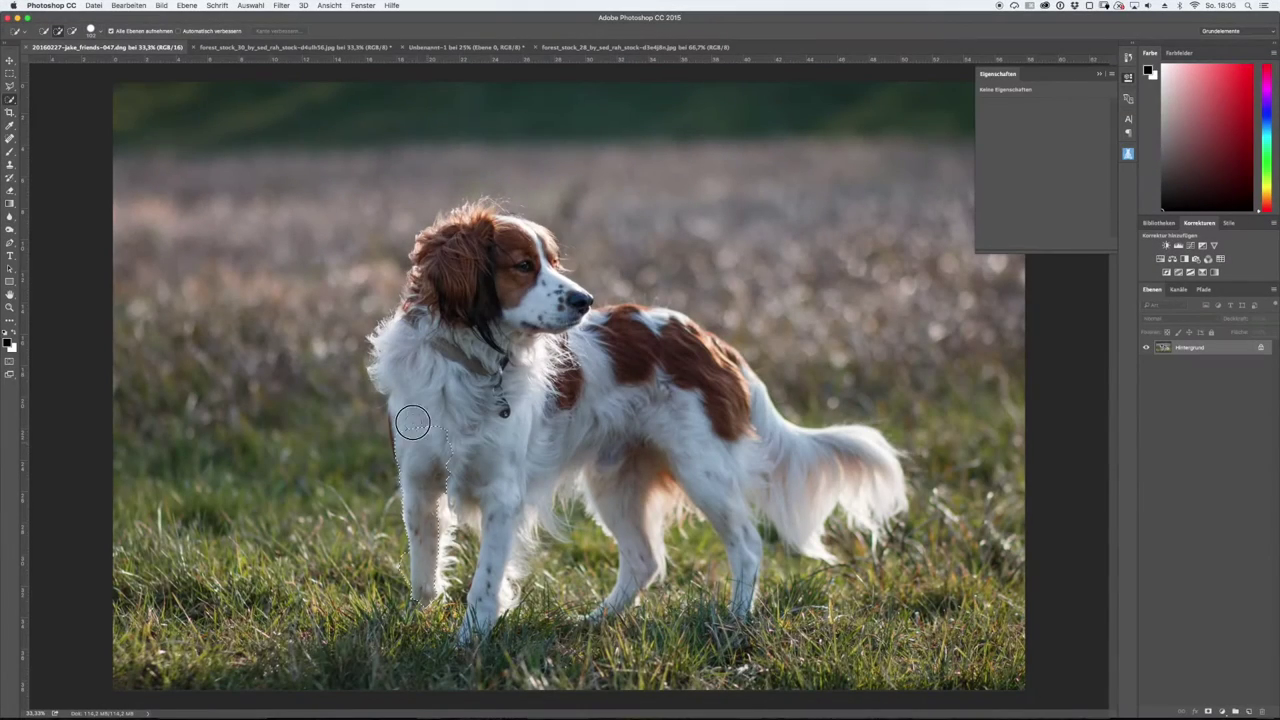
- Quick-select the dog, refining around its hind and front legs, then open Refine Edge with a larger brush
{"action": "mouse_move", "coordinate": [413, 422]}
{"action": "left_mouse_down"}
{"action": "mouse_move", "coordinate": [514, 257]}
{"action": "mouse_move", "coordinate": [584, 326]}
{"action": "mouse_move", "coordinate": [780, 443]}
{"action": "mouse_move", "coordinate": [849, 467]}
{"action": "mouse_move", "coordinate": [612, 440]}
{"action": "left_mouse_up"}
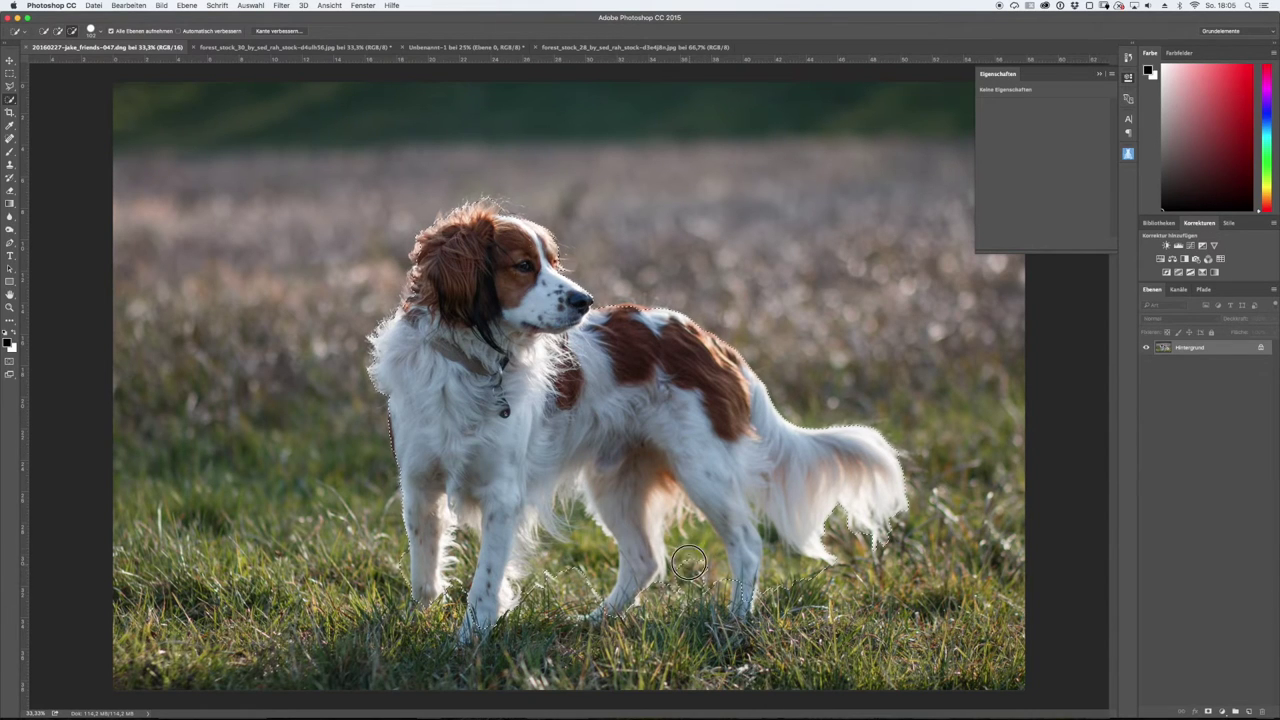
{"action": "left_click_drag", "start_coordinate": [770, 560], "coordinate": [778, 600]}
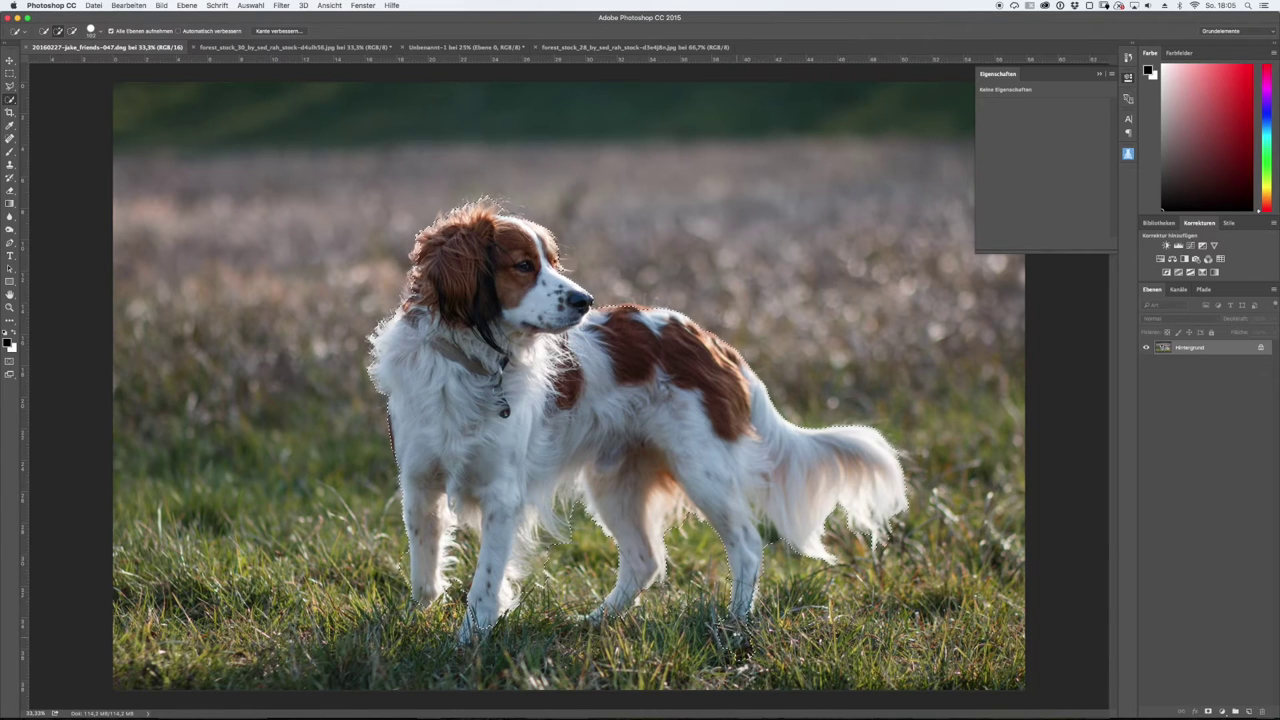
{"action": "mouse_move", "coordinate": [468, 630]}
{"action": "left_mouse_down"}
{"action": "mouse_move", "coordinate": [469, 561]}
{"action": "mouse_move", "coordinate": [490, 600]}
{"action": "left_mouse_up"}
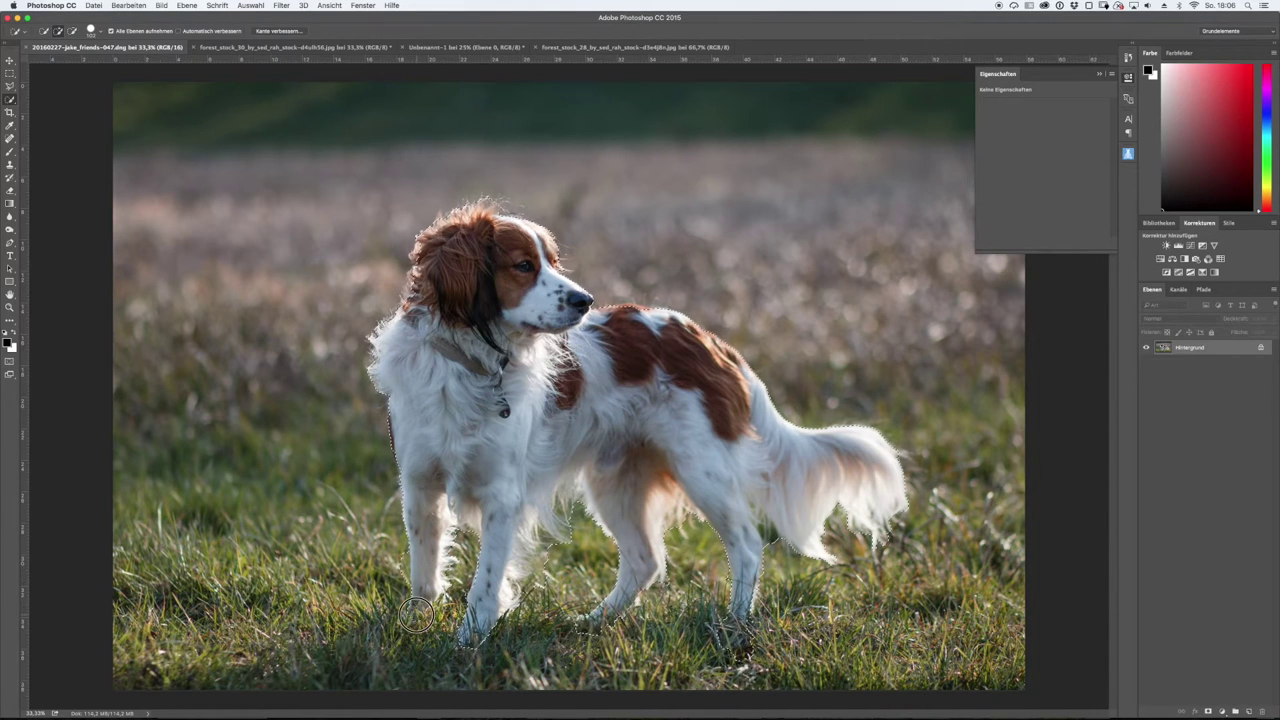
{"action": "key", "text": "ctrl+alt+r"}
{"action": "left_click_drag", "start_coordinate": [442, 216], "coordinate": [445, 216]}
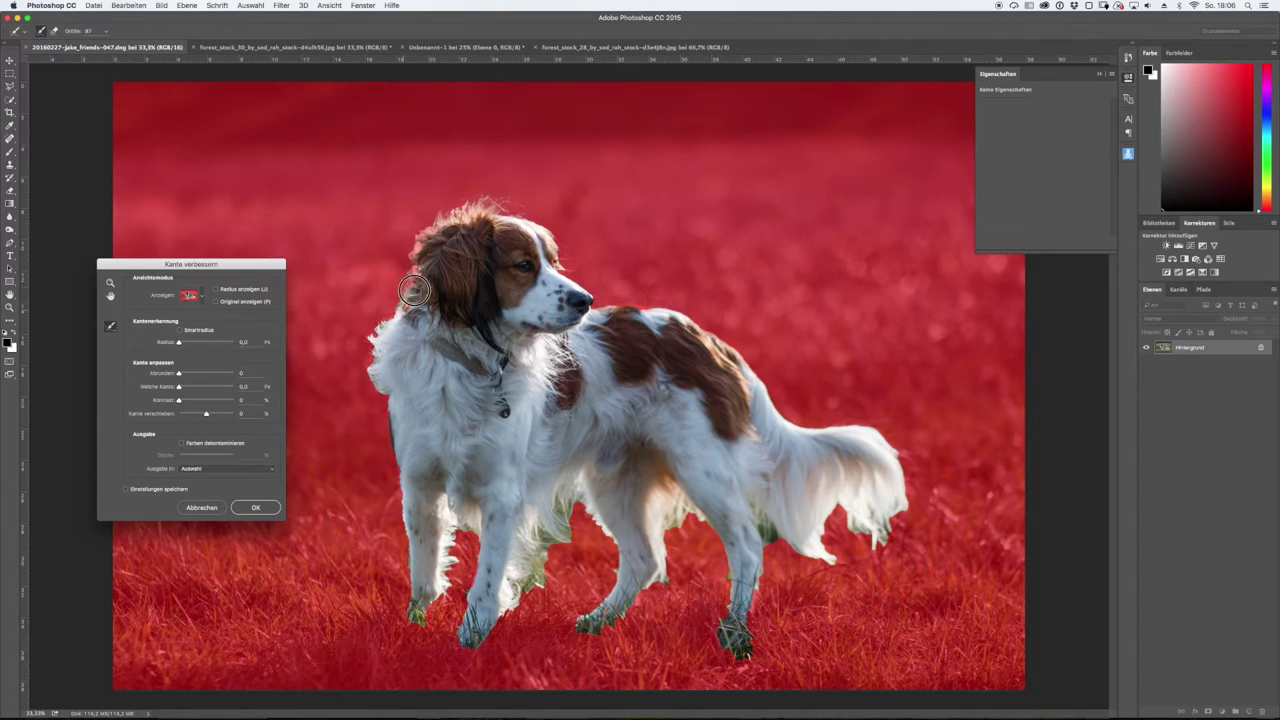
- Refine the fur edges along the chest and tail and output the result as a layer mask
{"action": "left_click_drag", "start_coordinate": [386, 393], "coordinate": [378, 315]}
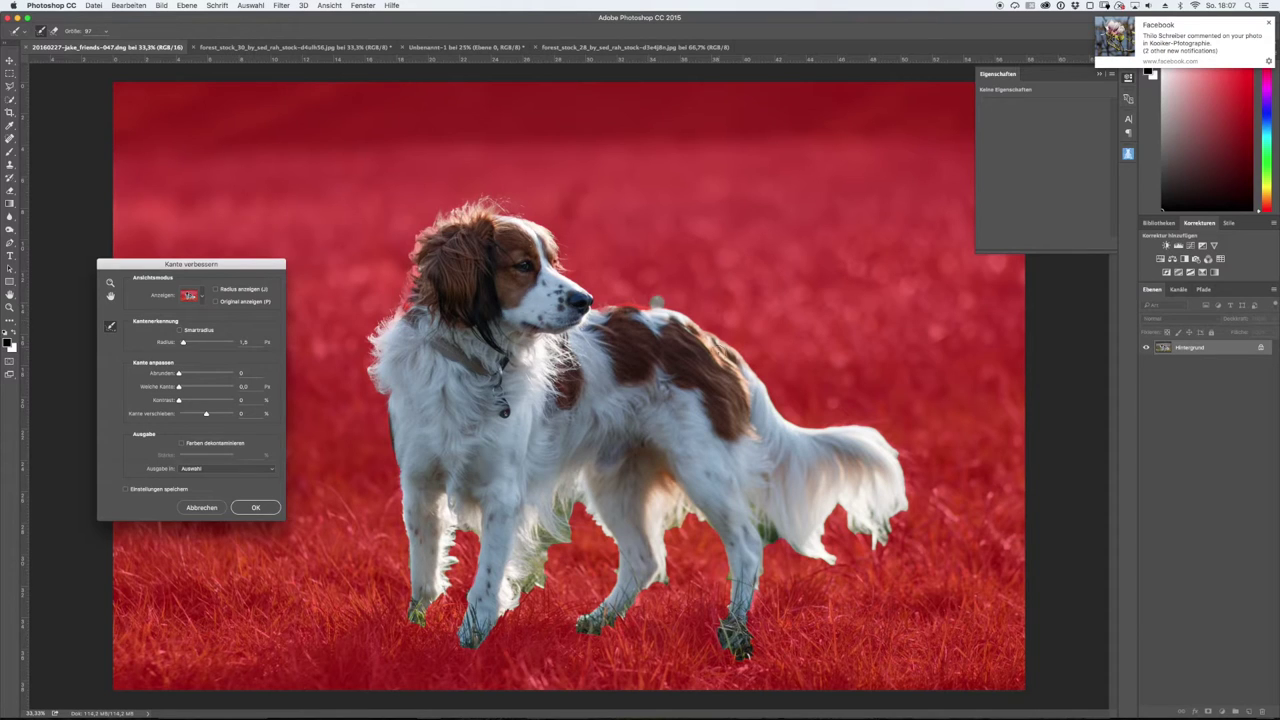
{"action": "left_click_drag", "start_coordinate": [863, 428], "coordinate": [900, 471]}
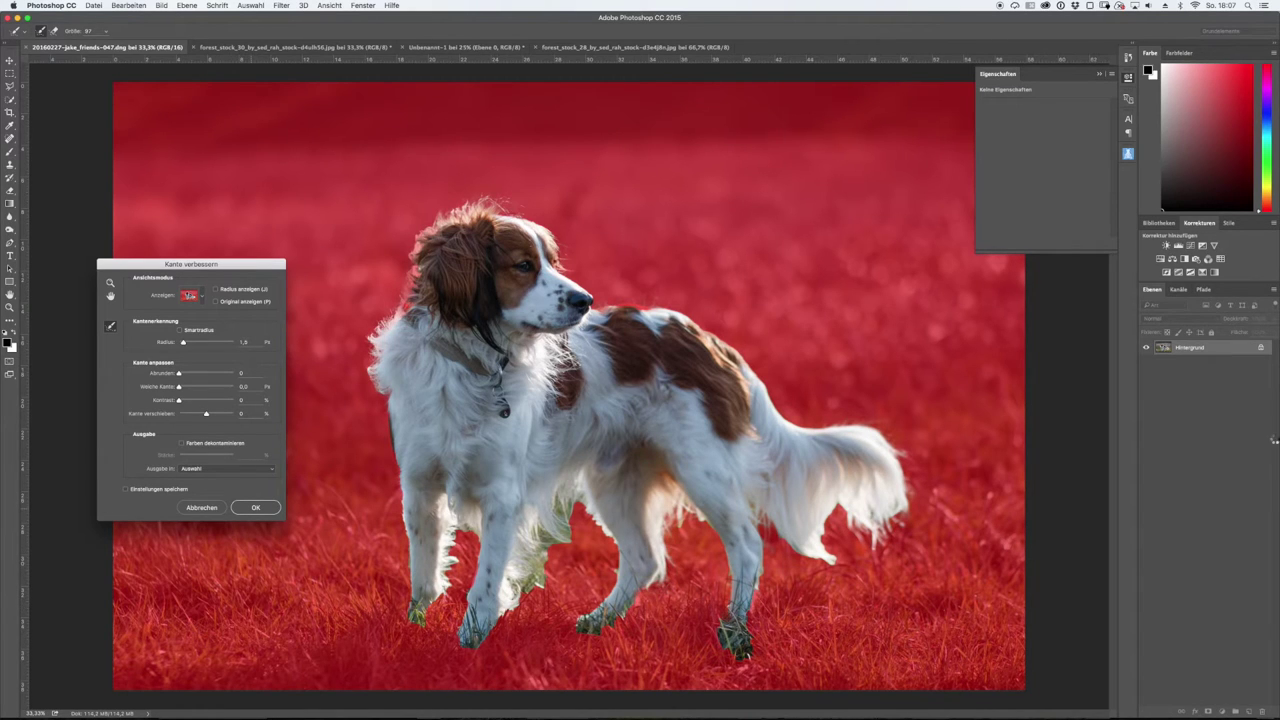
{"action": "left_click", "coordinate": [255, 507]}
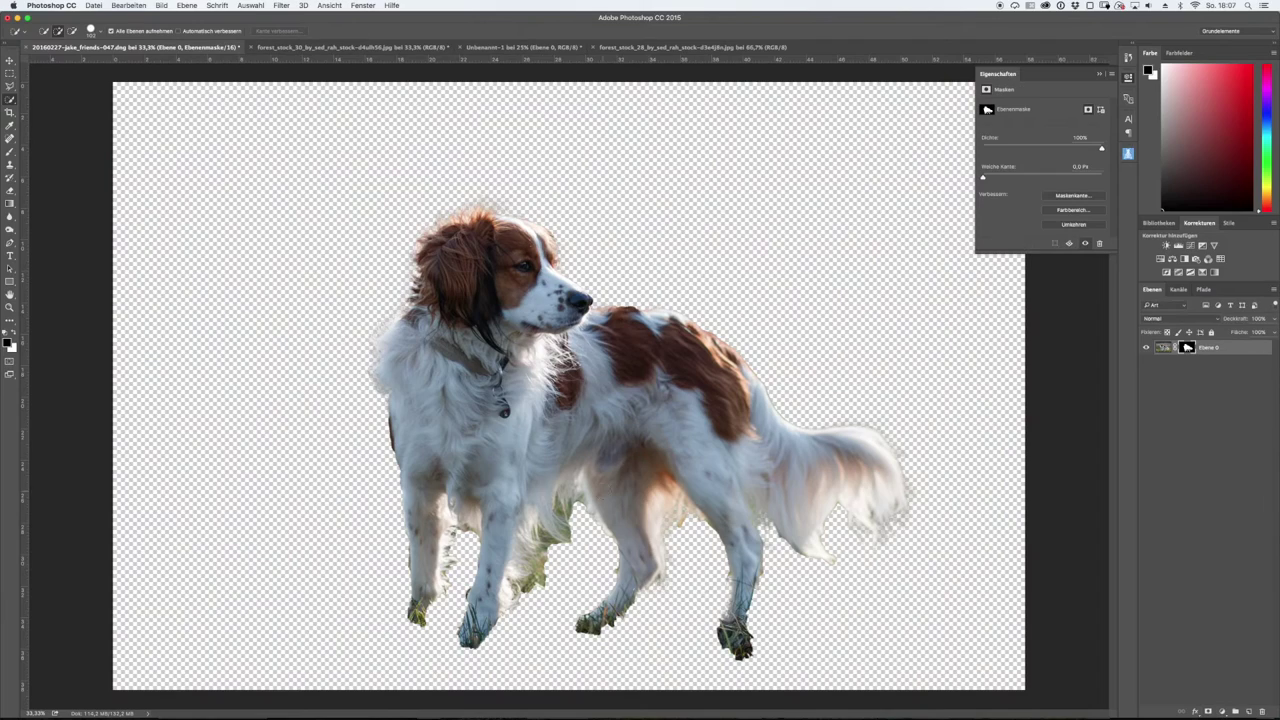
- Paint the front paws and the grass under the dog back into the mask
{"action": "key", "text": "b"}
{"action": "mouse_move", "coordinate": [447, 625]}
{"action": "left_mouse_down"}
{"action": "mouse_move", "coordinate": [478, 620]}
{"action": "mouse_move", "coordinate": [443, 657]}
{"action": "mouse_move", "coordinate": [794, 643]}
{"action": "mouse_move", "coordinate": [423, 627]}
{"action": "left_mouse_up"}
{"action": "mouse_move", "coordinate": [560, 560]}
{"action": "left_mouse_down"}
{"action": "mouse_move", "coordinate": [414, 537]}
{"action": "mouse_move", "coordinate": [657, 528]}
{"action": "mouse_move", "coordinate": [820, 537]}
{"action": "mouse_move", "coordinate": [851, 556]}
{"action": "mouse_move", "coordinate": [905, 540]}
{"action": "mouse_move", "coordinate": [400, 643]}
{"action": "mouse_move", "coordinate": [528, 683]}
{"action": "mouse_move", "coordinate": [511, 676]}
{"action": "mouse_move", "coordinate": [662, 700]}
{"action": "left_mouse_up"}
{"action": "left_click_drag", "start_coordinate": [130, 47], "coordinate": [450, 55]}
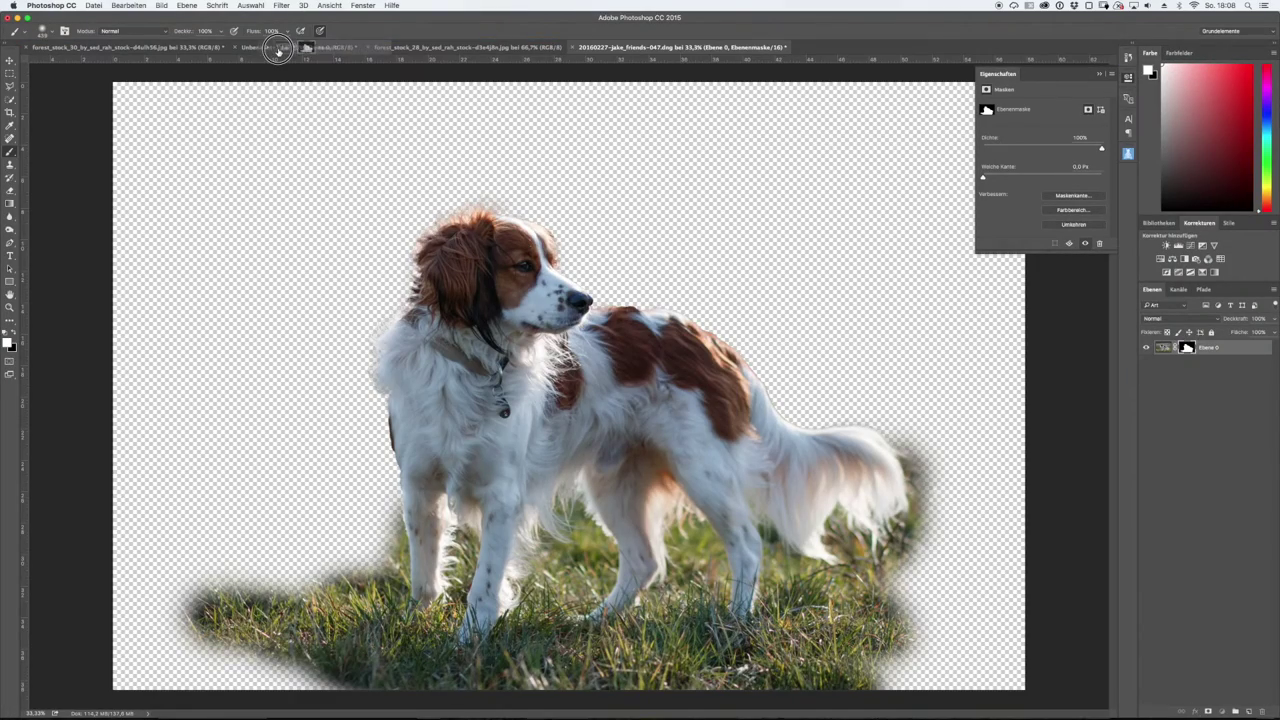
- Copy the dog layer into the new document, scale it down and move it lower
{"action": "left_click", "coordinate": [290, 47]}
{"action": "left_click", "coordinate": [675, 47]}
{"action": "key", "text": "v"}
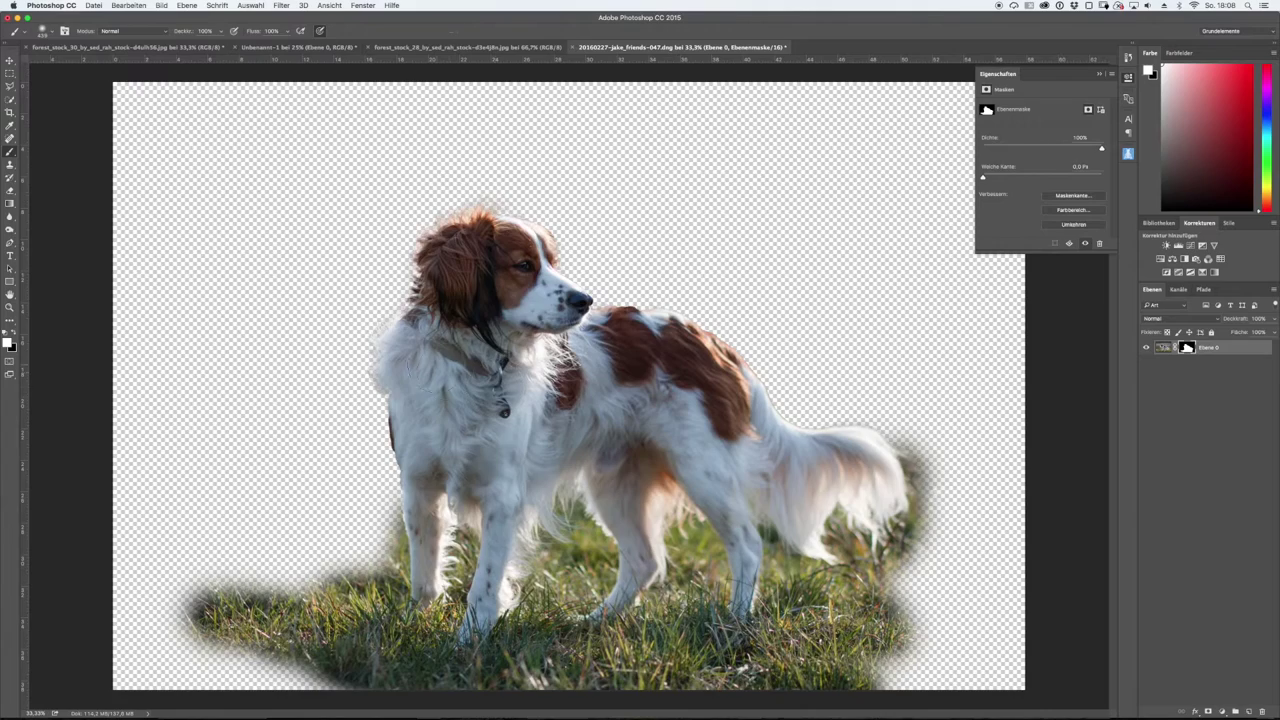
{"action": "left_click_drag", "start_coordinate": [516, 348], "coordinate": [609, 386]}
{"action": "key", "text": "Return"}
{"action": "key", "text": "ctrl+t"}
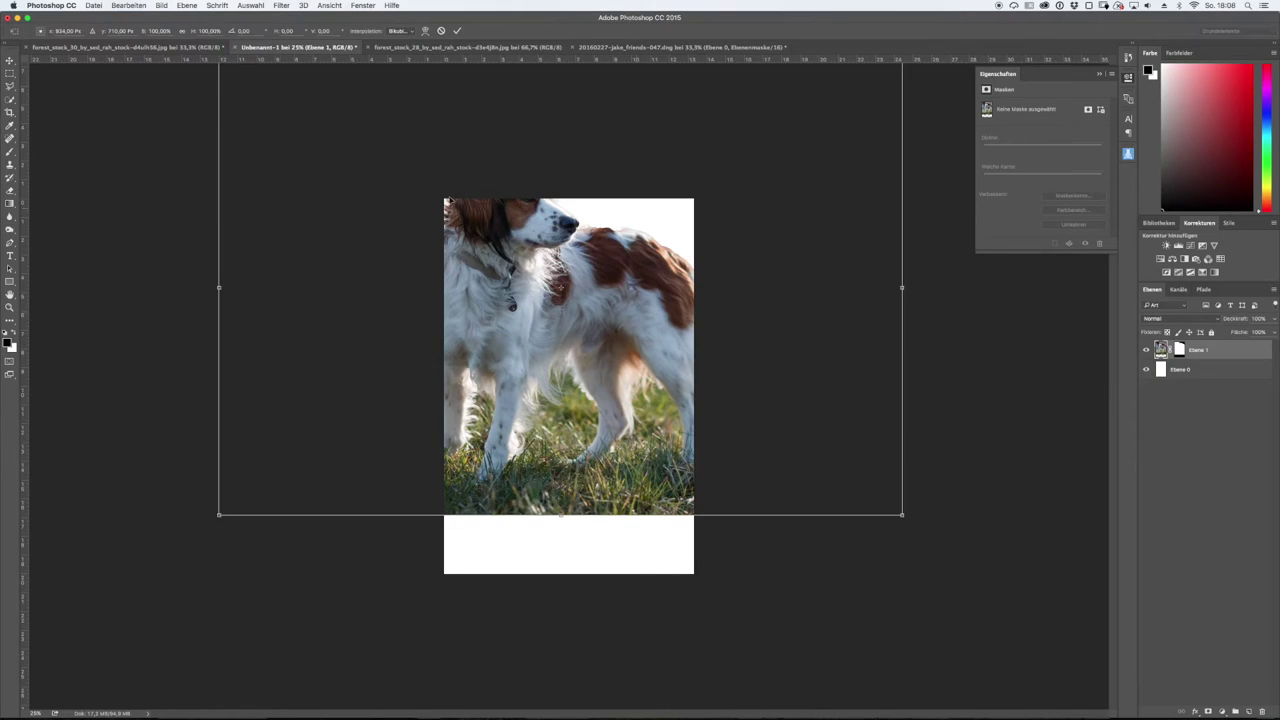
{"action": "left_click_drag", "start_coordinate": [219, 514], "coordinate": [386, 410]}
{"action": "key", "text": "Return"}
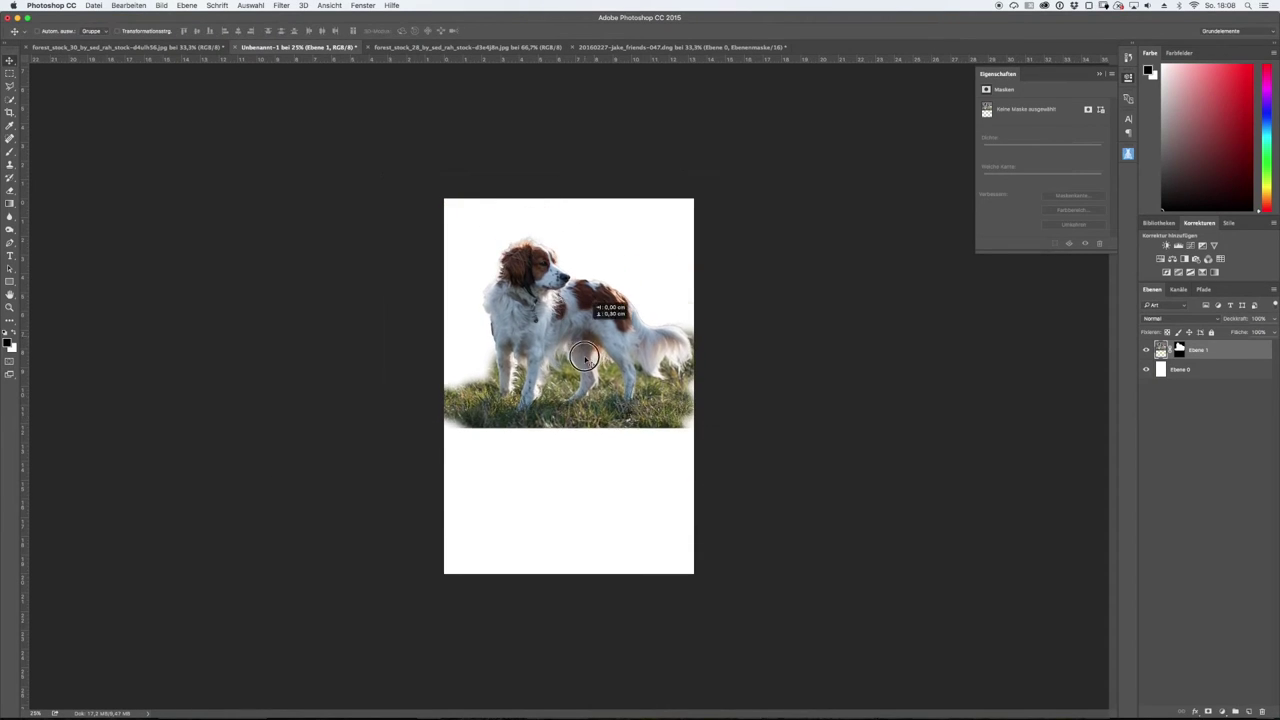
{"action": "left_click_drag", "start_coordinate": [600, 300], "coordinate": [605, 450]}
- Bring the forest image in below the dog and enlarge it to fill the canvas
{"action": "left_click", "coordinate": [437, 47]}
{"action": "key", "text": "ctrl+Tab"}
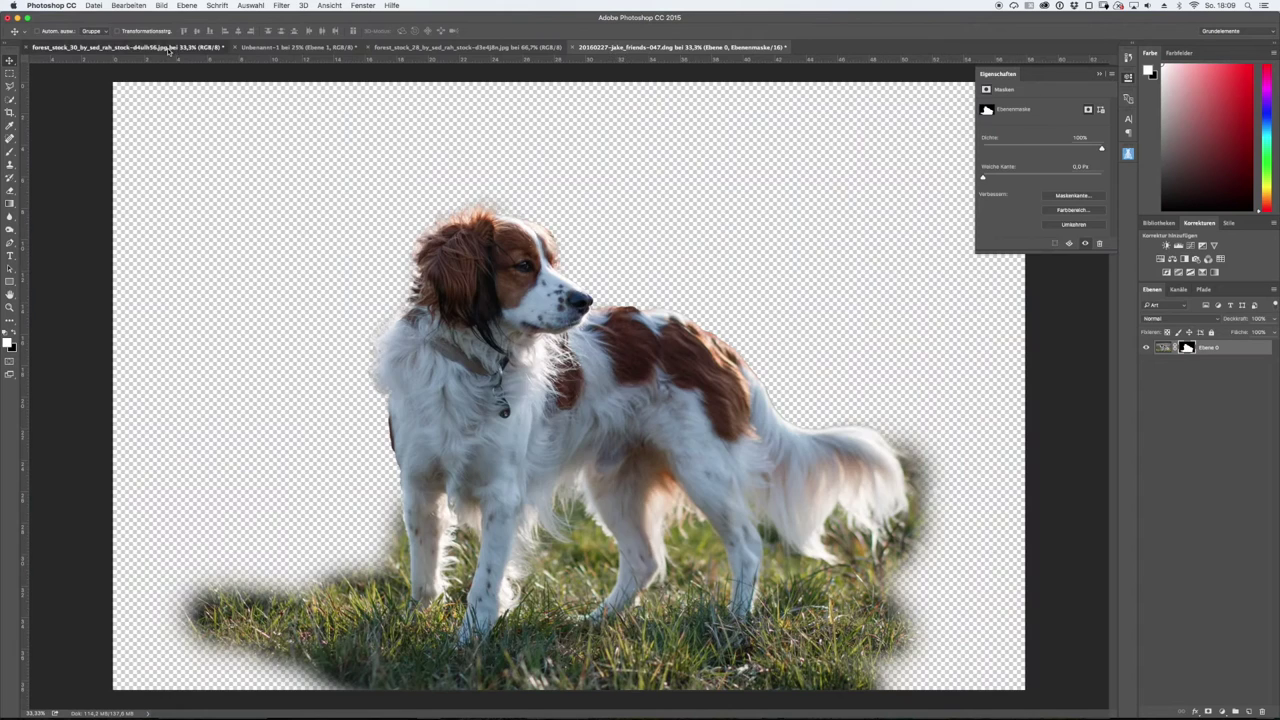
{"action": "key", "text": "ctrl+Tab"}
{"action": "left_click_drag", "start_coordinate": [508, 270], "coordinate": [560, 380]}
{"action": "left_click_drag", "start_coordinate": [1185, 350], "coordinate": [1185, 380]}
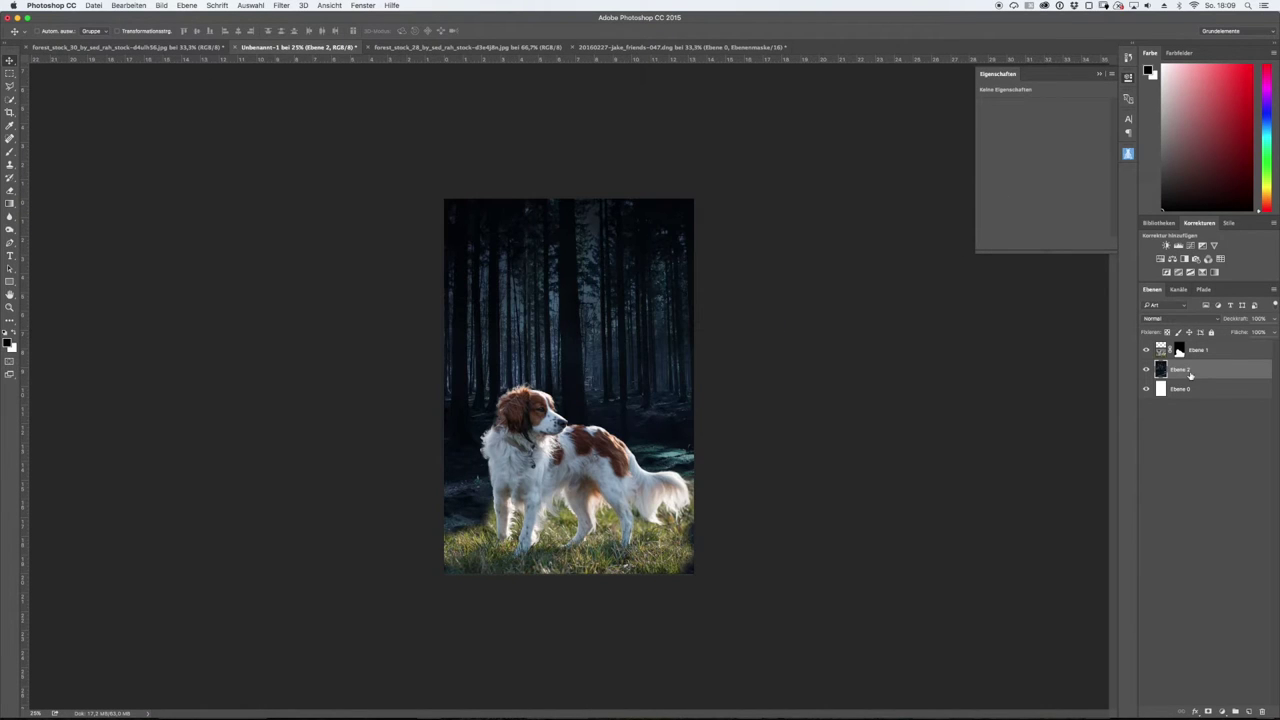
{"action": "key", "text": "ctrl+t"}
{"action": "left_click_drag", "start_coordinate": [766, 197], "coordinate": [791, 163]}
{"action": "key", "text": "Return"}
{"action": "left_click_drag", "start_coordinate": [521, 364], "coordinate": [540, 427]}
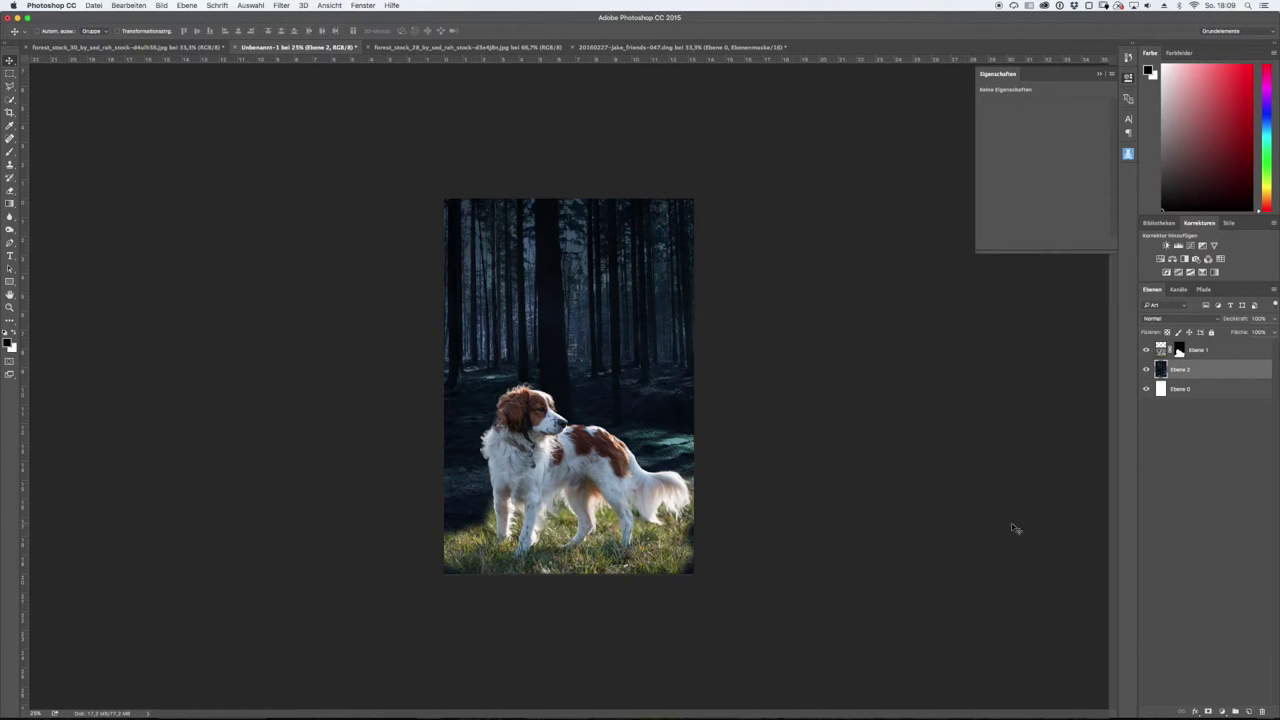
- Fine-tune the dog's size and position, then shrink and reposition the forest slightly
{"action": "left_click", "coordinate": [1198, 350]}
{"action": "left_click_drag", "start_coordinate": [720, 343], "coordinate": [726, 354]}
{"action": "left_click_drag", "start_coordinate": [515, 473], "coordinate": [496, 473]}
{"action": "left_click", "coordinate": [1180, 369]}
{"action": "left_click_drag", "start_coordinate": [623, 456], "coordinate": [607, 460]}
{"action": "key", "text": "ctrl+t"}
{"action": "left_click_drag", "start_coordinate": [766, 660], "coordinate": [734, 634]}
{"action": "left_click_drag", "start_coordinate": [650, 486], "coordinate": [650, 490]}
{"action": "key", "text": "Return"}
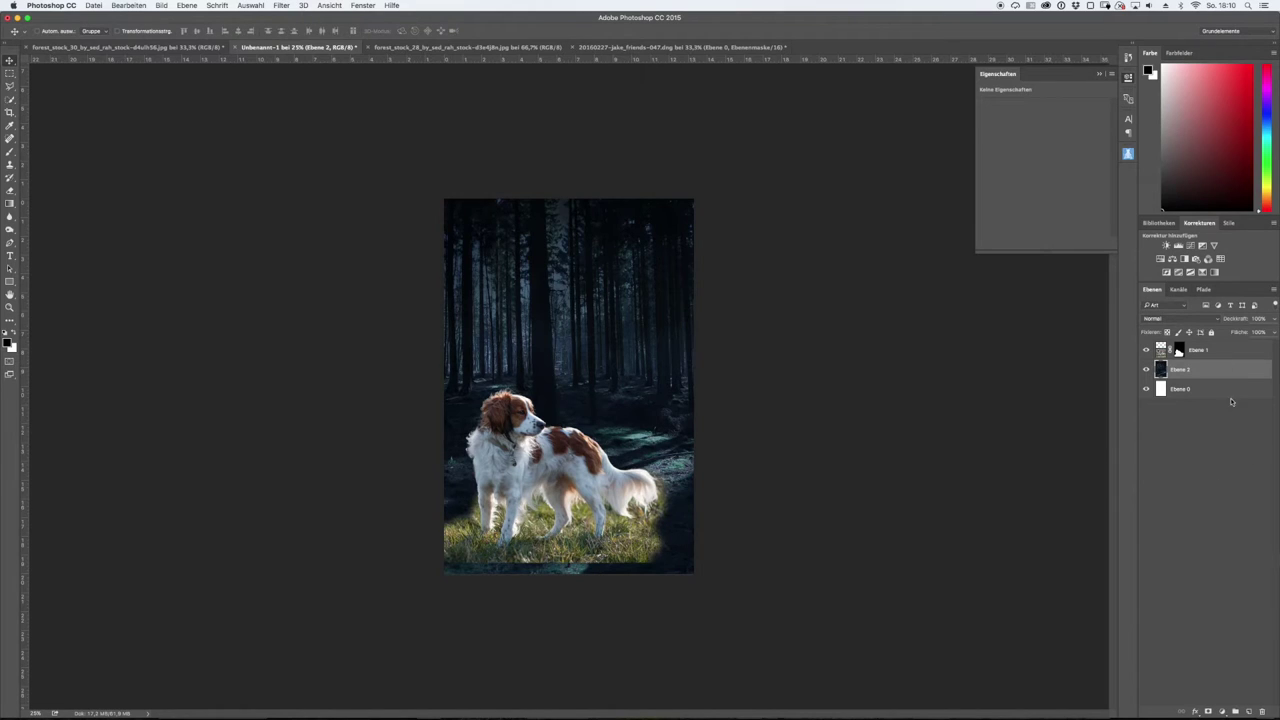
{"action": "left_click", "coordinate": [281, 5]}
- After a cancelled trial blur, duplicate the forest layer as 'Ebene 2 Kopie'
{"action": "left_click", "coordinate": [465, 238]}
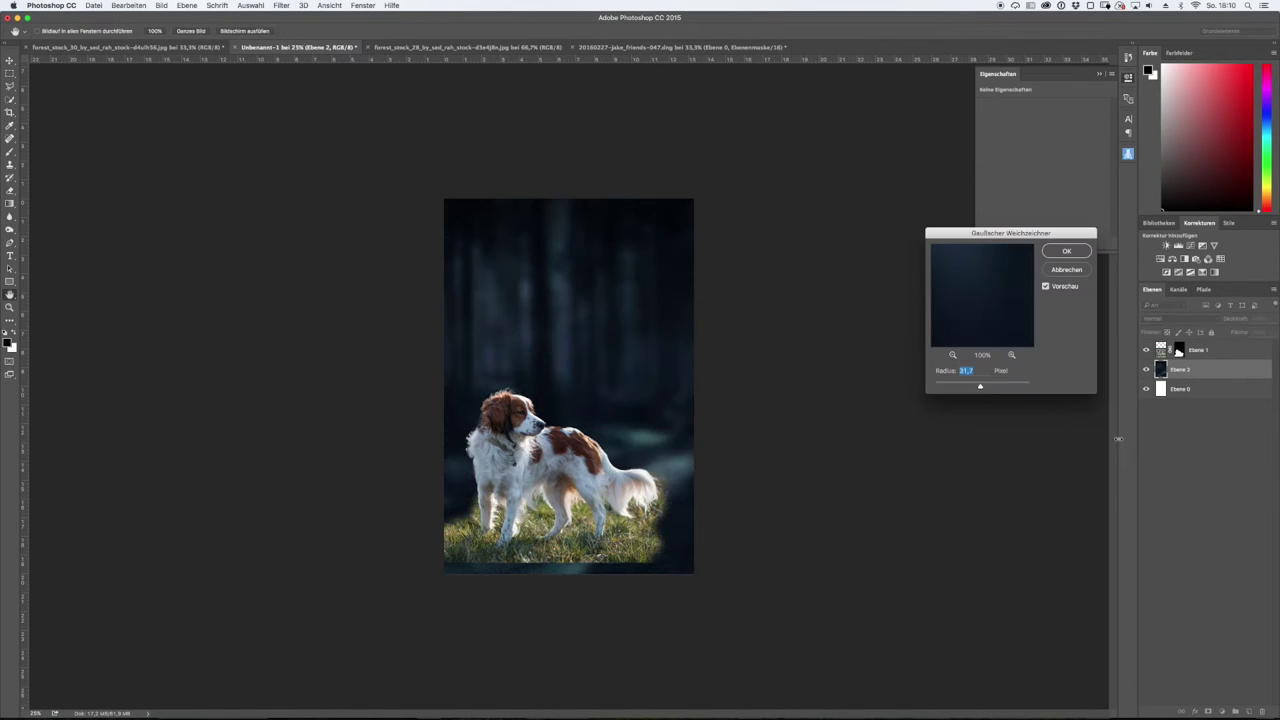
{"action": "left_click_drag", "start_coordinate": [975, 389], "coordinate": [976, 389]}
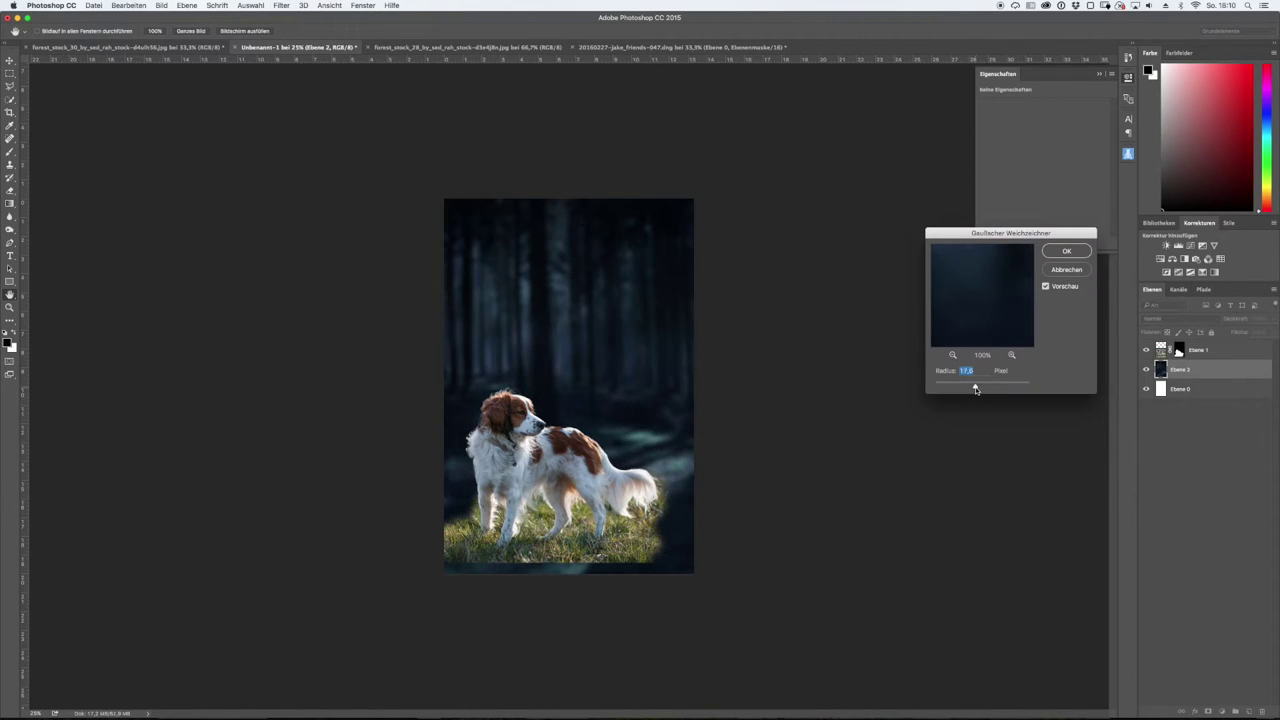
{"action": "left_click", "coordinate": [1066, 269]}
{"action": "right_click", "coordinate": [1165, 369]}
{"action": "left_click", "coordinate": [1189, 372]}
{"action": "right_click", "coordinate": [1189, 372]}
{"action": "left_click", "coordinate": [1265, 421]}
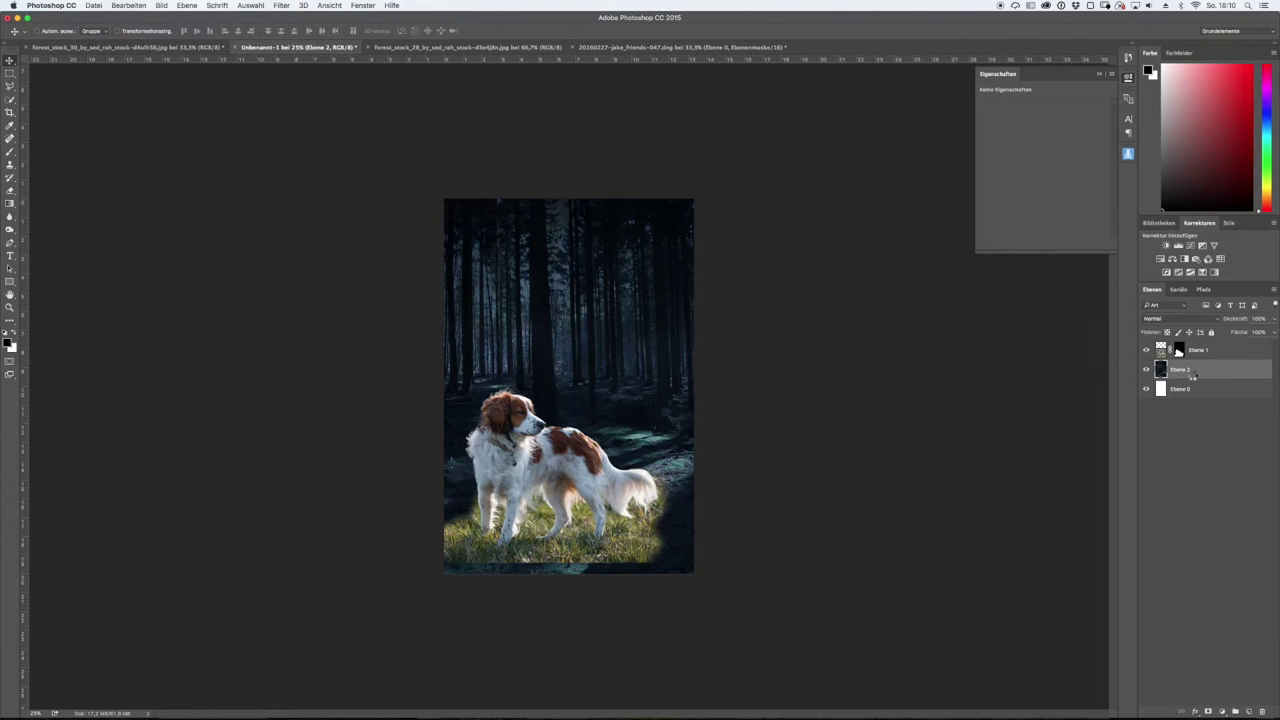
{"action": "right_click", "coordinate": [1189, 372]}
{"action": "left_click", "coordinate": [1180, 350]}
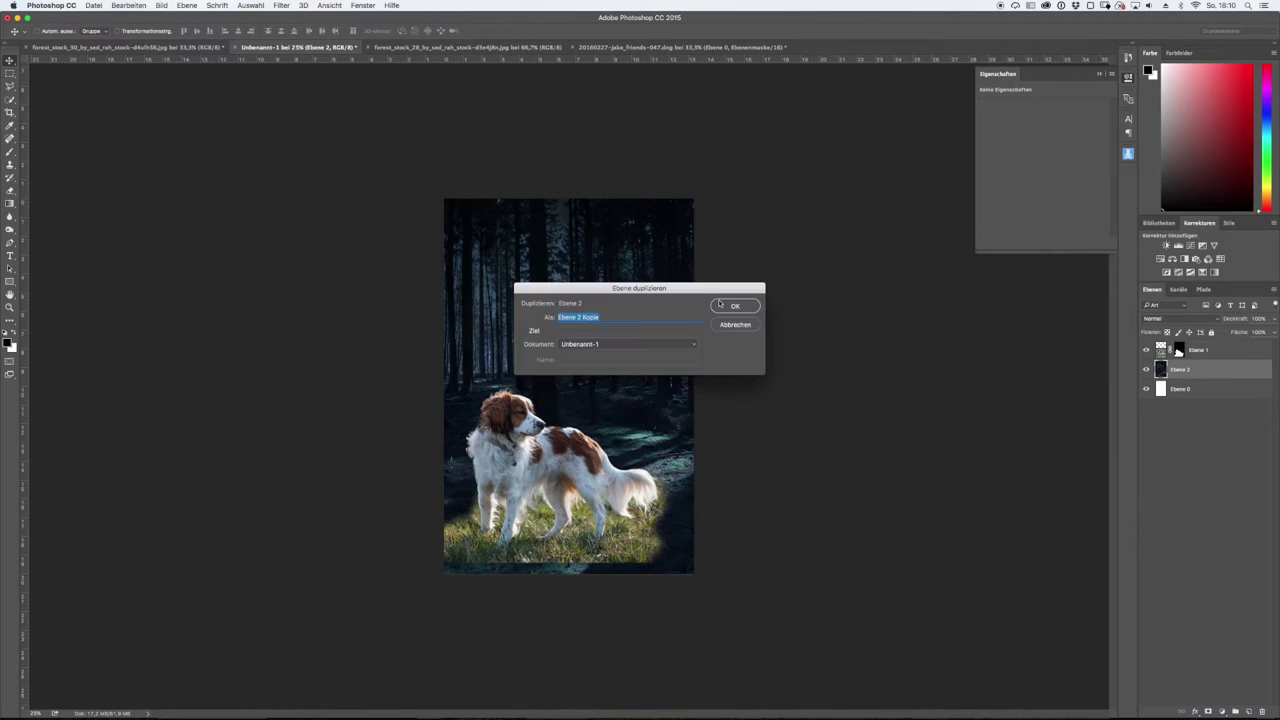
{"action": "left_click", "coordinate": [730, 305]}
- Gaussian-blur the forest copy and fade it with a gradient mask so the lower ground stays sharp
{"action": "left_click", "coordinate": [281, 5]}
{"action": "left_click", "coordinate": [470, 255]}
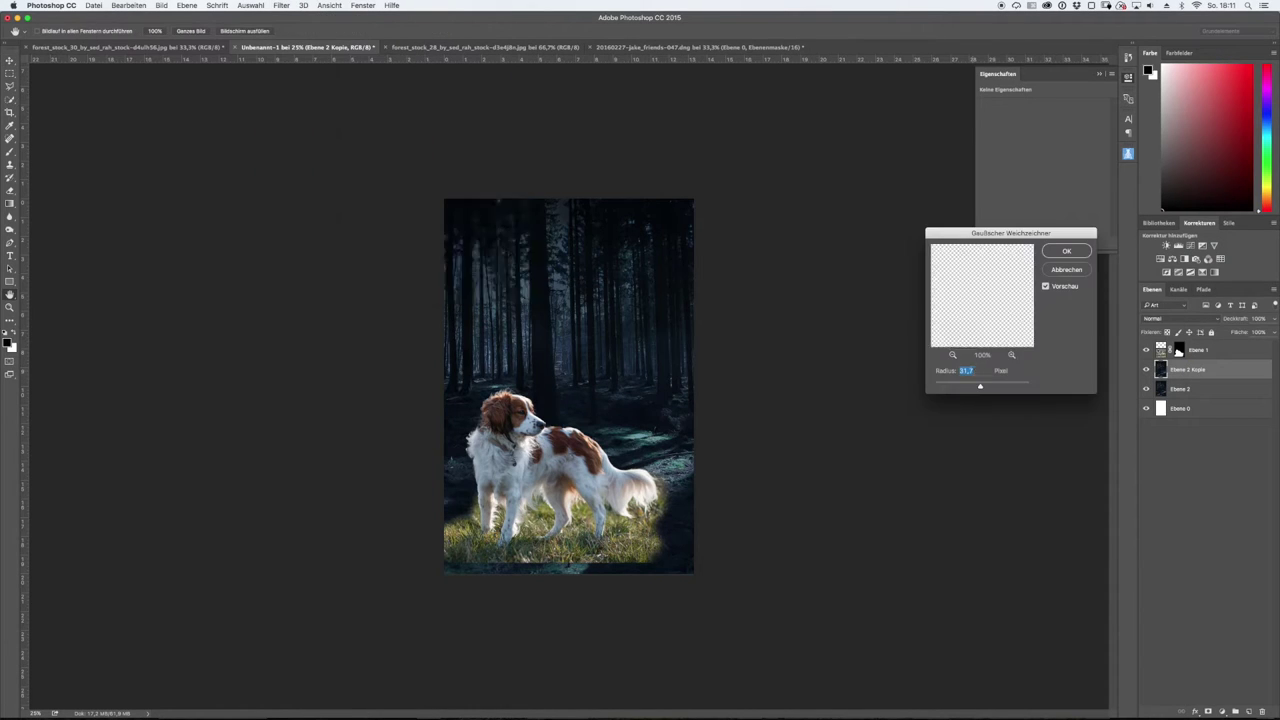
{"action": "left_click", "coordinate": [1066, 251]}
{"action": "left_click", "coordinate": [1222, 711]}
{"action": "key", "text": "g"}
{"action": "left_click_drag", "start_coordinate": [568, 480], "coordinate": [568, 300]}
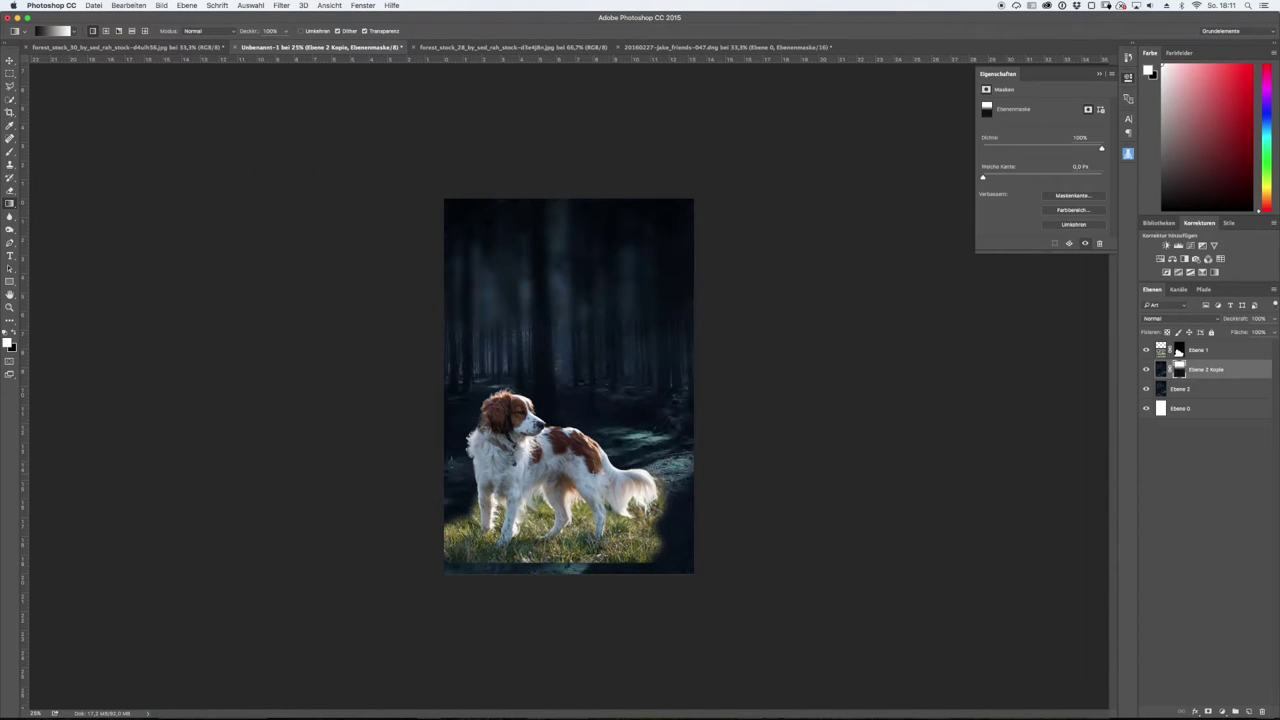
{"action": "left_click", "coordinate": [1146, 350]}
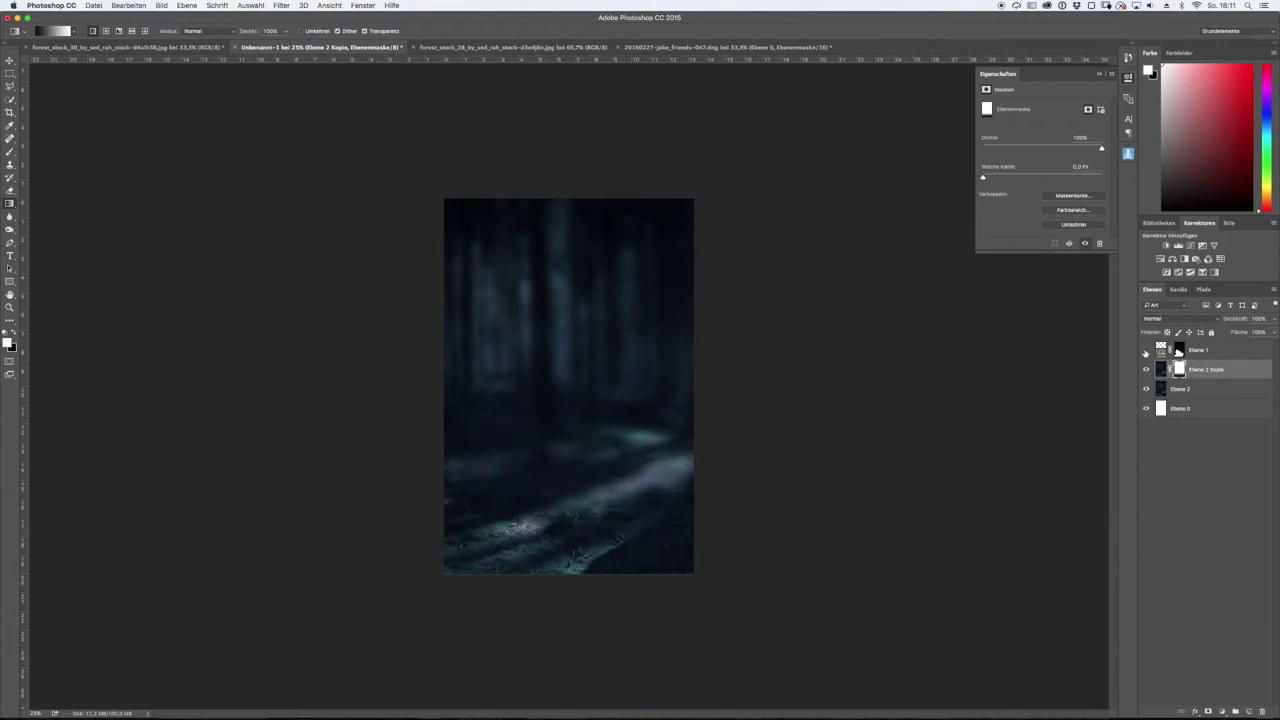
{"action": "left_click_drag", "start_coordinate": [602, 400], "coordinate": [607, 360]}
{"action": "left_click", "coordinate": [1146, 350]}
- Add a Brightness/Contrast adjustment layer above the dog layer
{"action": "left_click", "coordinate": [1215, 350]}
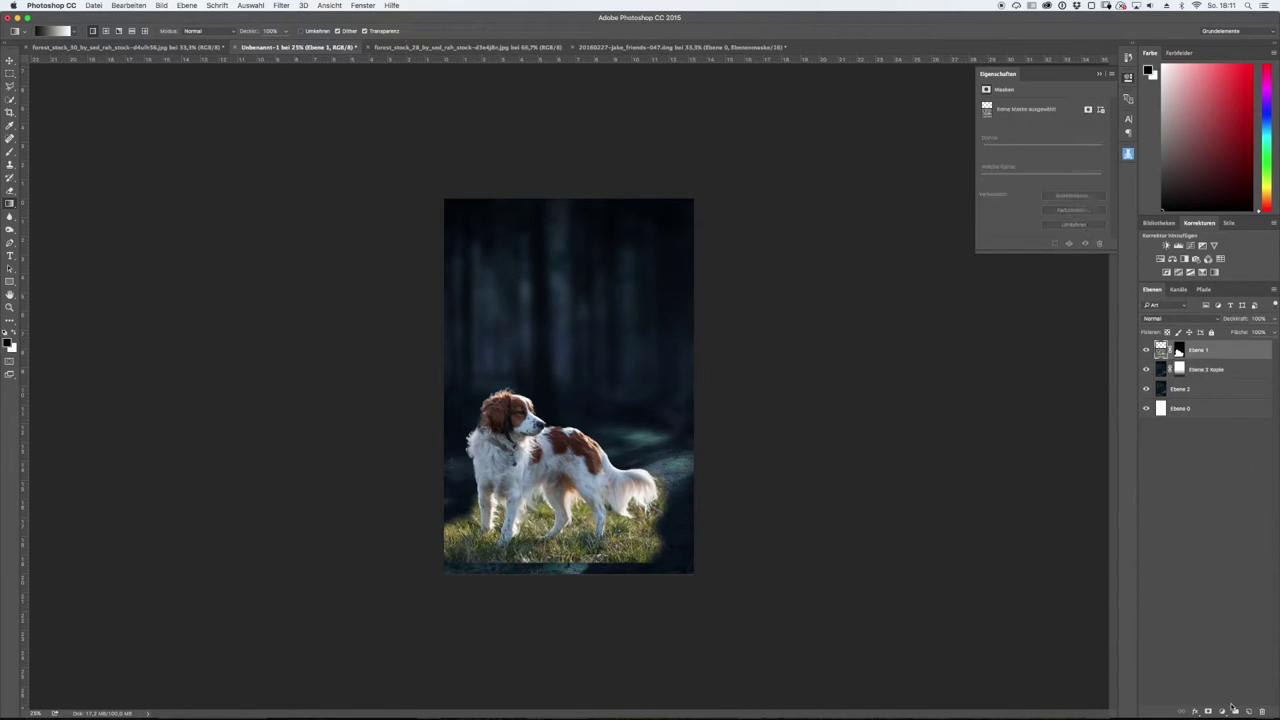
{"action": "left_click", "coordinate": [1222, 711]}
{"action": "left_click", "coordinate": [1216, 553]}
{"action": "right_click", "coordinate": [1208, 350]}
- Discard the Brightness/Contrast layer and add a Hue/Saturation layer that slightly darkens the dog
{"action": "left_click", "coordinate": [1120, 473]}
{"action": "left_click", "coordinate": [1099, 243]}
{"action": "left_click", "coordinate": [1222, 711]}
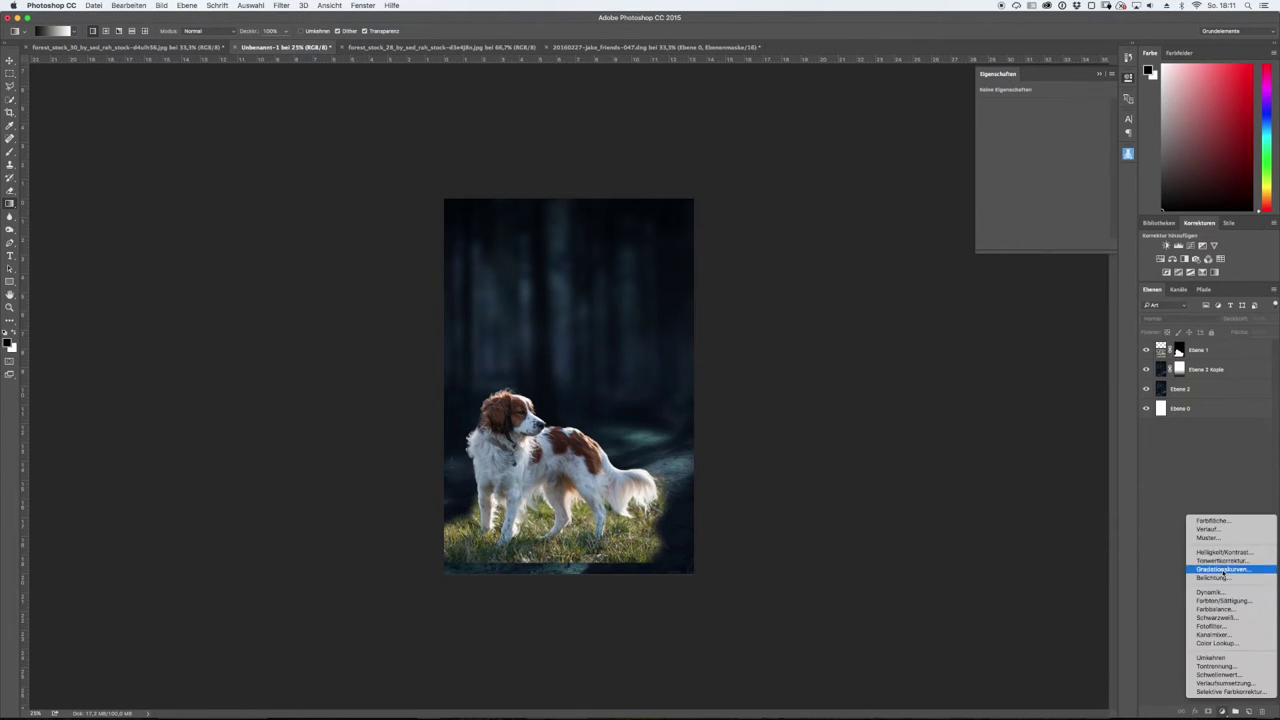
{"action": "left_click", "coordinate": [1216, 600]}
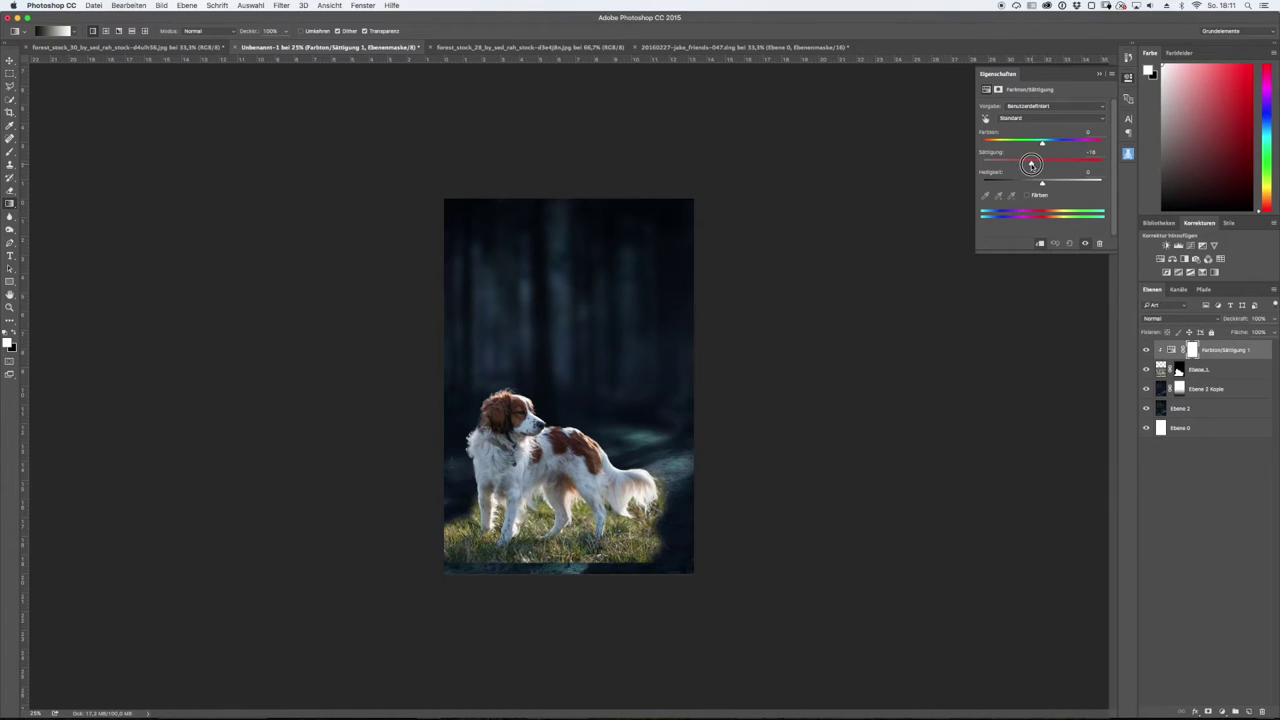
{"action": "left_click_drag", "start_coordinate": [1042, 186], "coordinate": [1035, 182]}
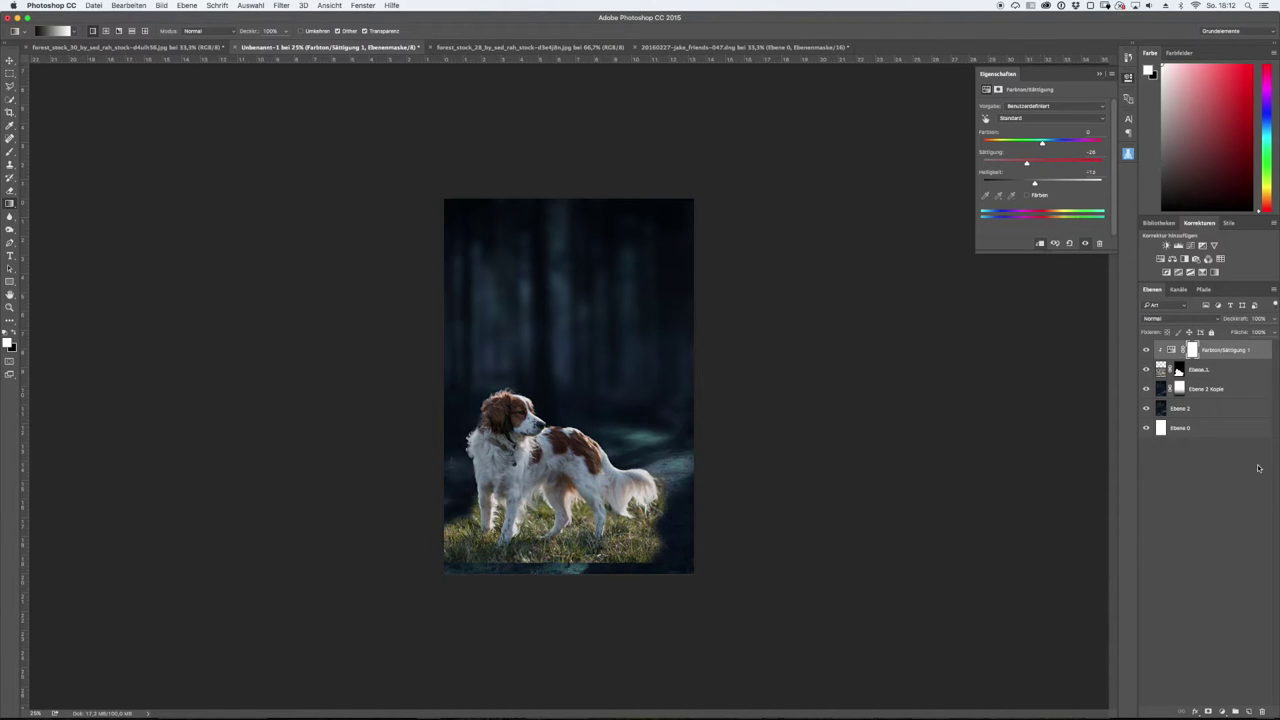
- Add a Curves adjustment and adjust its Red and Blue channel curves for the dog
{"action": "left_click", "coordinate": [1223, 712]}
{"action": "left_click", "coordinate": [1259, 570]}
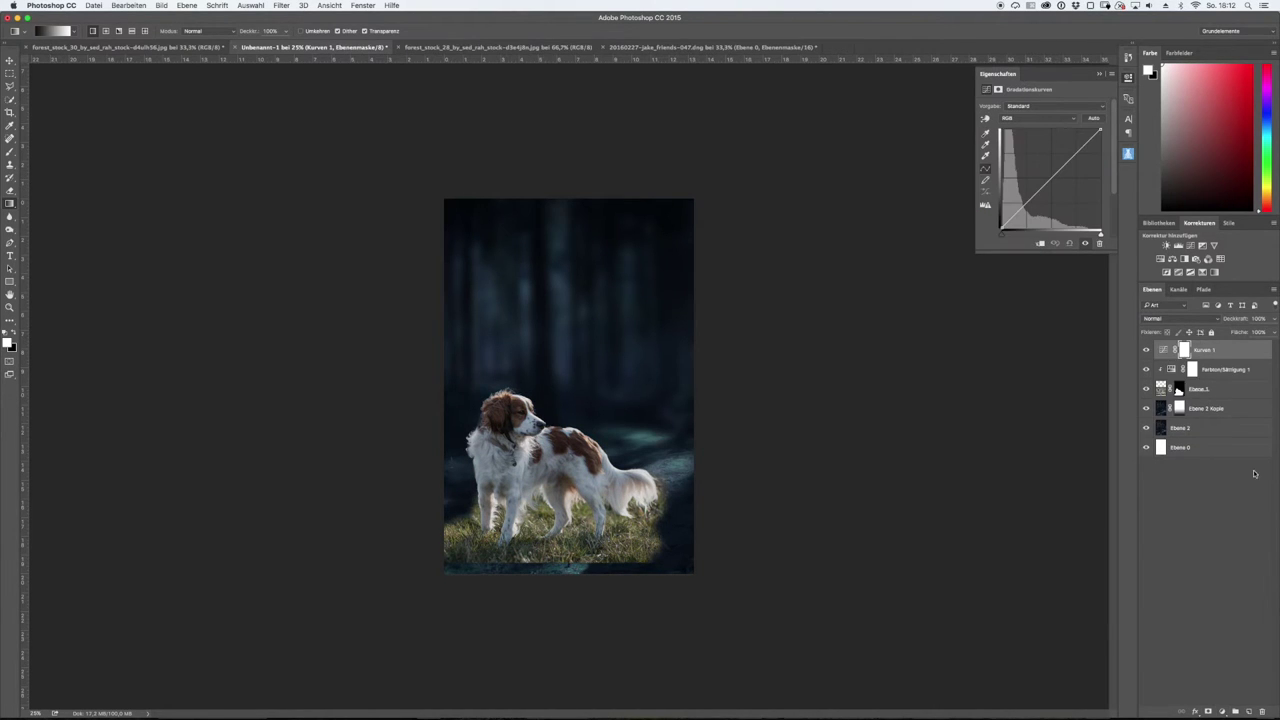
{"action": "left_click", "coordinate": [1030, 118]}
{"action": "left_click_drag", "start_coordinate": [1043, 186], "coordinate": [1043, 196]}
{"action": "left_click", "coordinate": [1030, 118]}
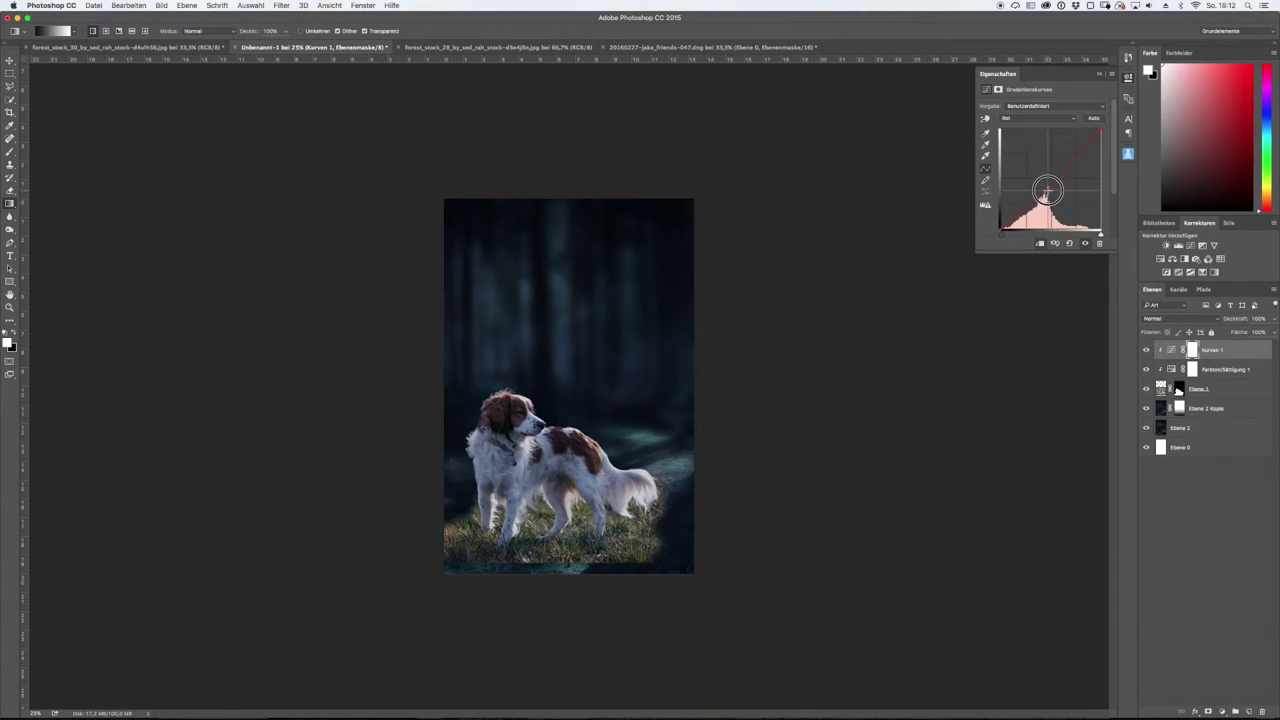
{"action": "left_click", "coordinate": [1035, 118]}
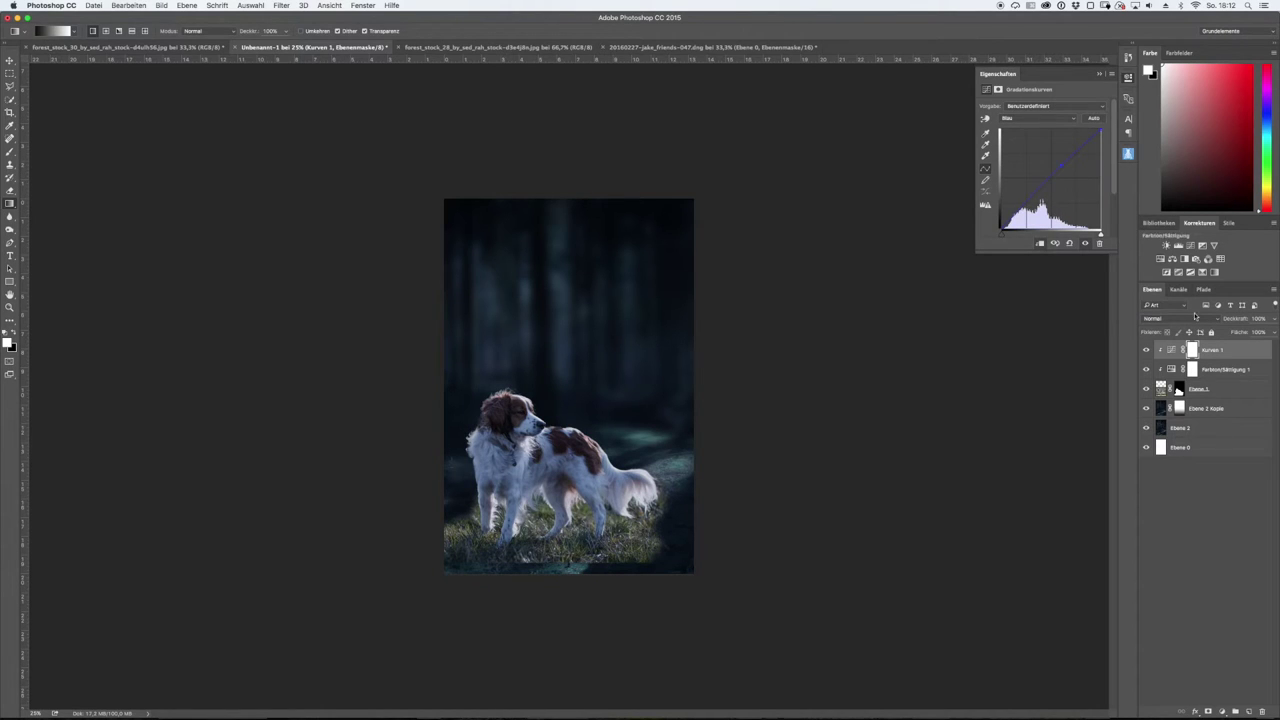
- Add a second Hue/Saturation layer clipped to the dog and shift its hue
{"action": "left_click", "coordinate": [1222, 711]}
{"action": "left_click", "coordinate": [1230, 602]}
{"action": "right_click", "coordinate": [1203, 350]}
{"action": "left_click", "coordinate": [1158, 475]}
{"action": "left_click_drag", "start_coordinate": [1042, 143], "coordinate": [1039, 143]}
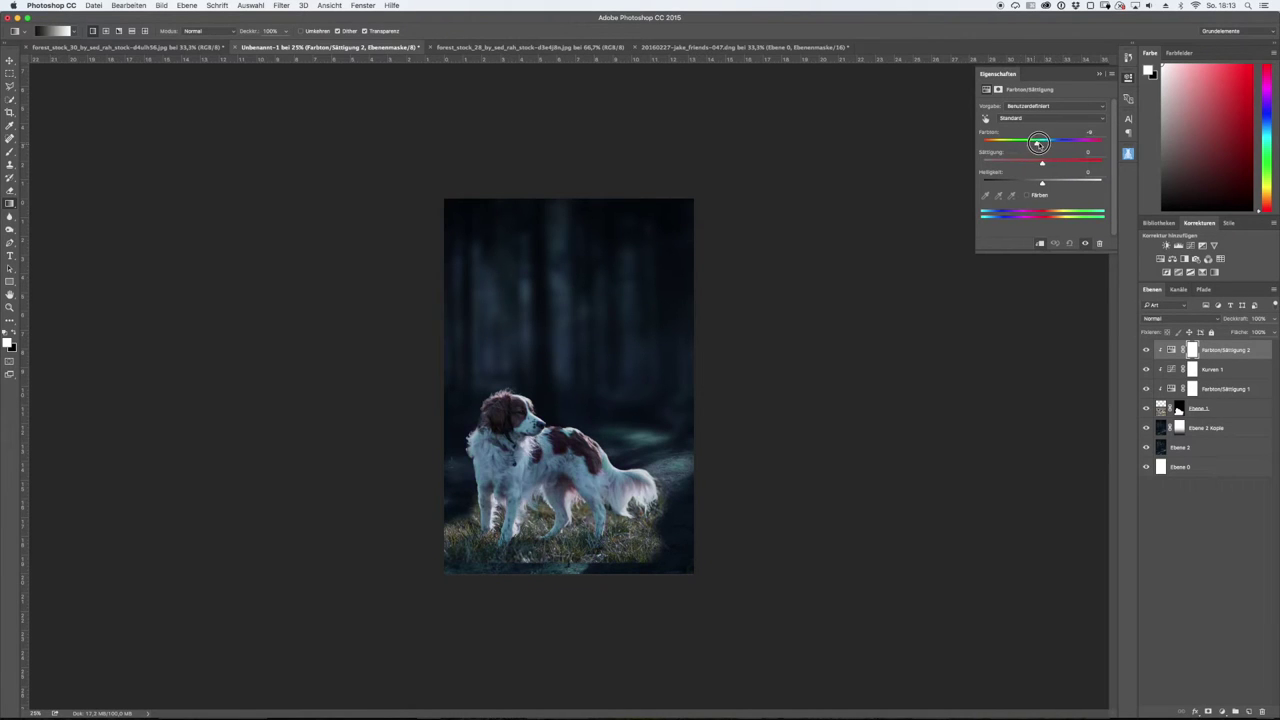
- Shift the hue of the yellows and cyans (+30), then change the overall saturation
{"action": "left_click", "coordinate": [1045, 118]}
{"action": "left_click", "coordinate": [1045, 146]}
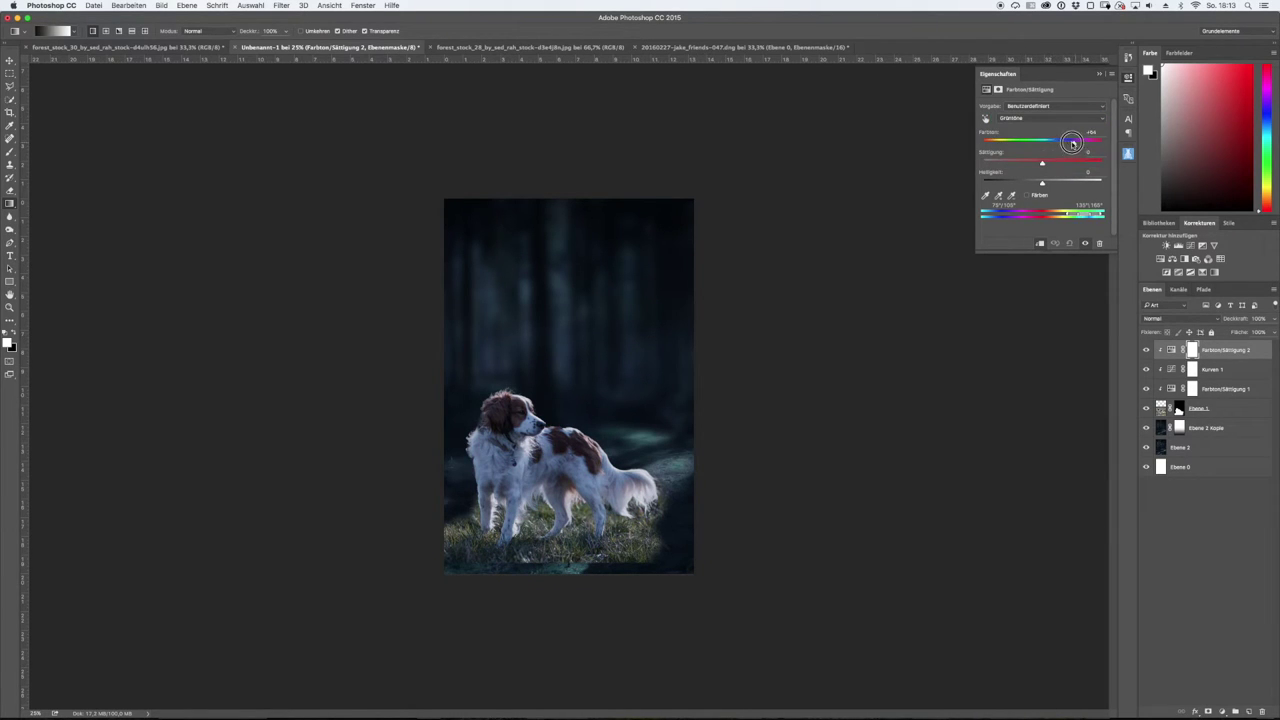
{"action": "left_click", "coordinate": [1045, 118]}
{"action": "left_click_drag", "start_coordinate": [1042, 143], "coordinate": [1058, 143]}
{"action": "left_click", "coordinate": [1045, 118]}
{"action": "left_click", "coordinate": [1045, 118]}
{"action": "left_click_drag", "start_coordinate": [1042, 143], "coordinate": [1062, 148]}
{"action": "left_click", "coordinate": [1046, 118]}
{"action": "left_click", "coordinate": [1030, 76]}
{"action": "left_click_drag", "start_coordinate": [1042, 162], "coordinate": [1060, 165]}
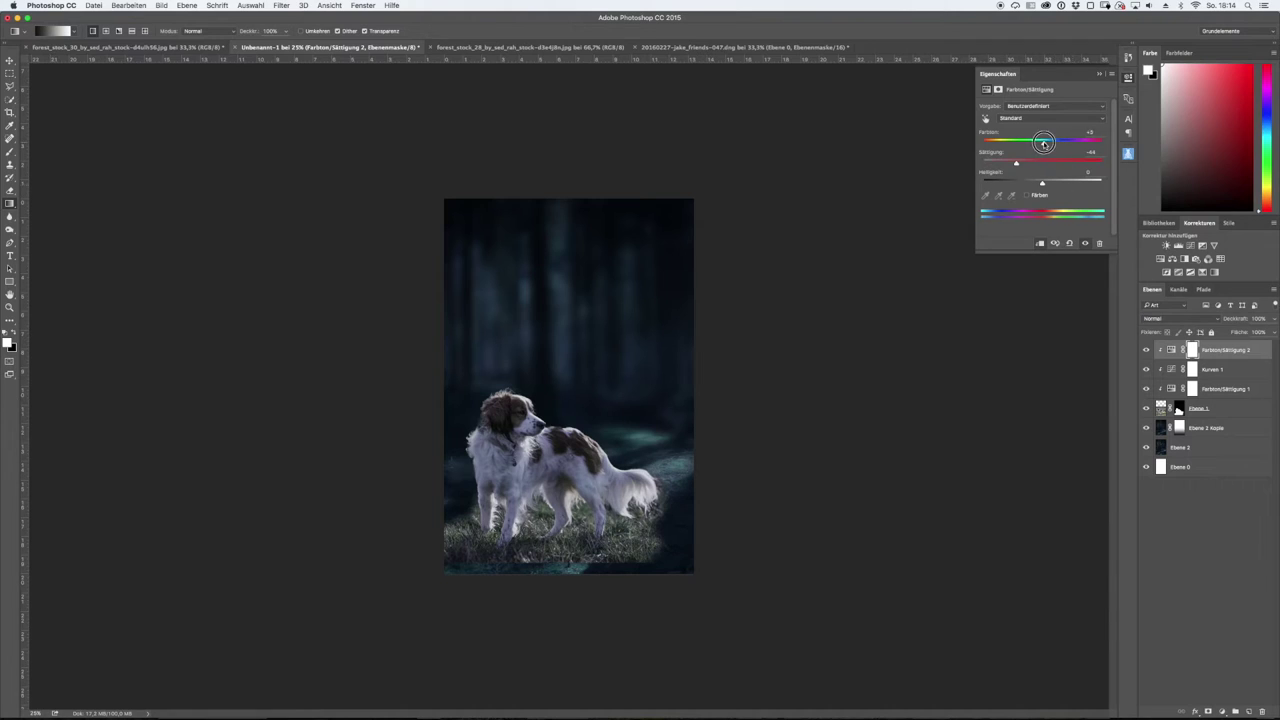
- Return the range to yellows and invert the layer mask to black to hide the effect
{"action": "left_click", "coordinate": [1060, 105]}
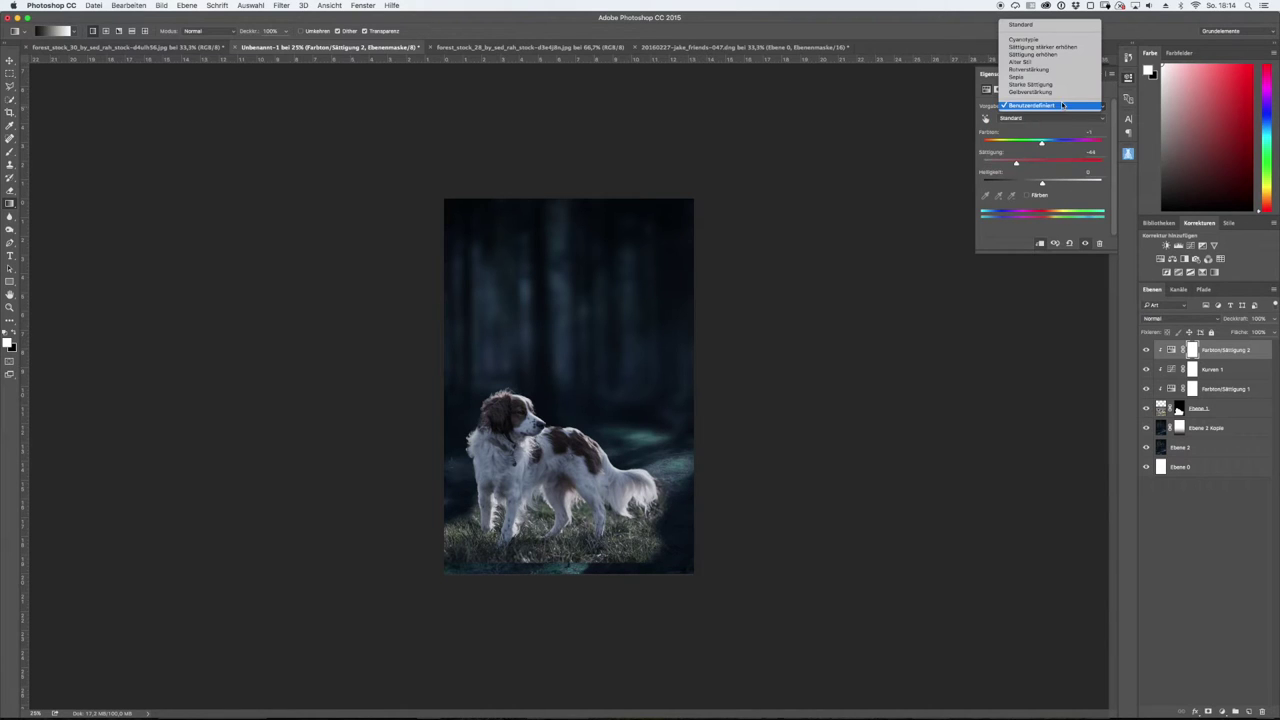
{"action": "left_click", "coordinate": [1062, 105]}
{"action": "left_click", "coordinate": [1050, 168]}
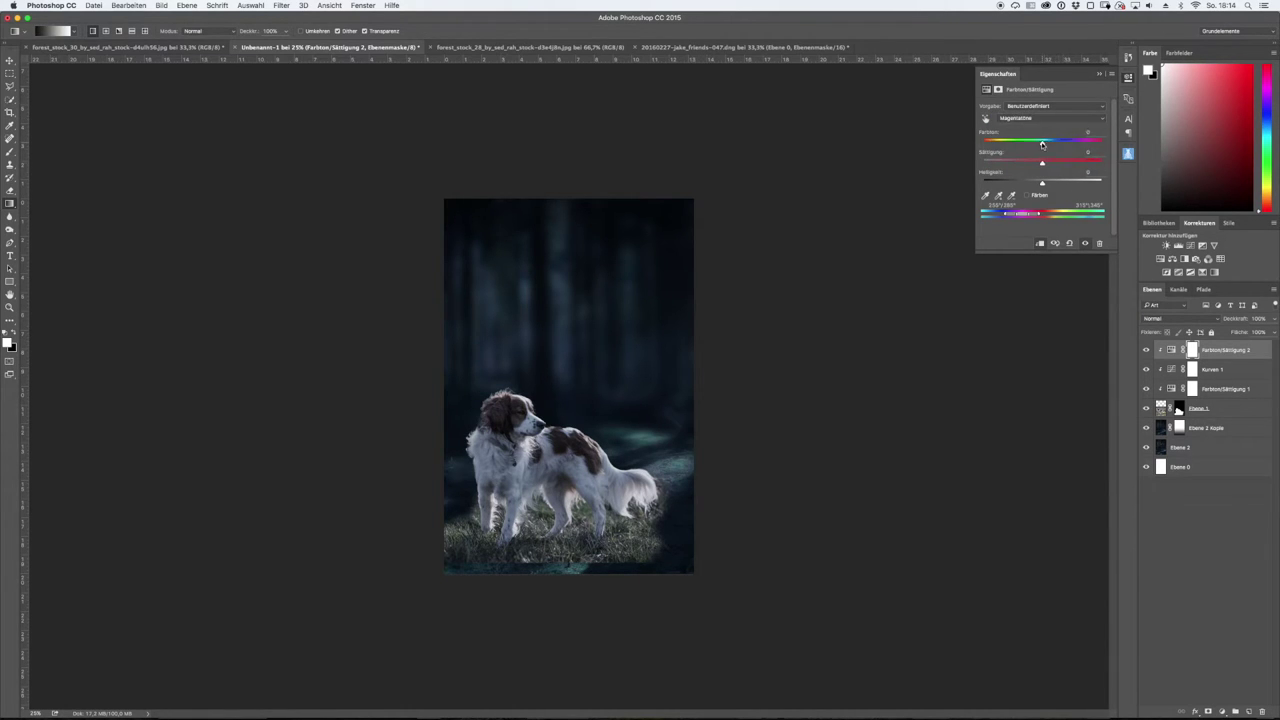
{"action": "left_click", "coordinate": [1042, 120]}
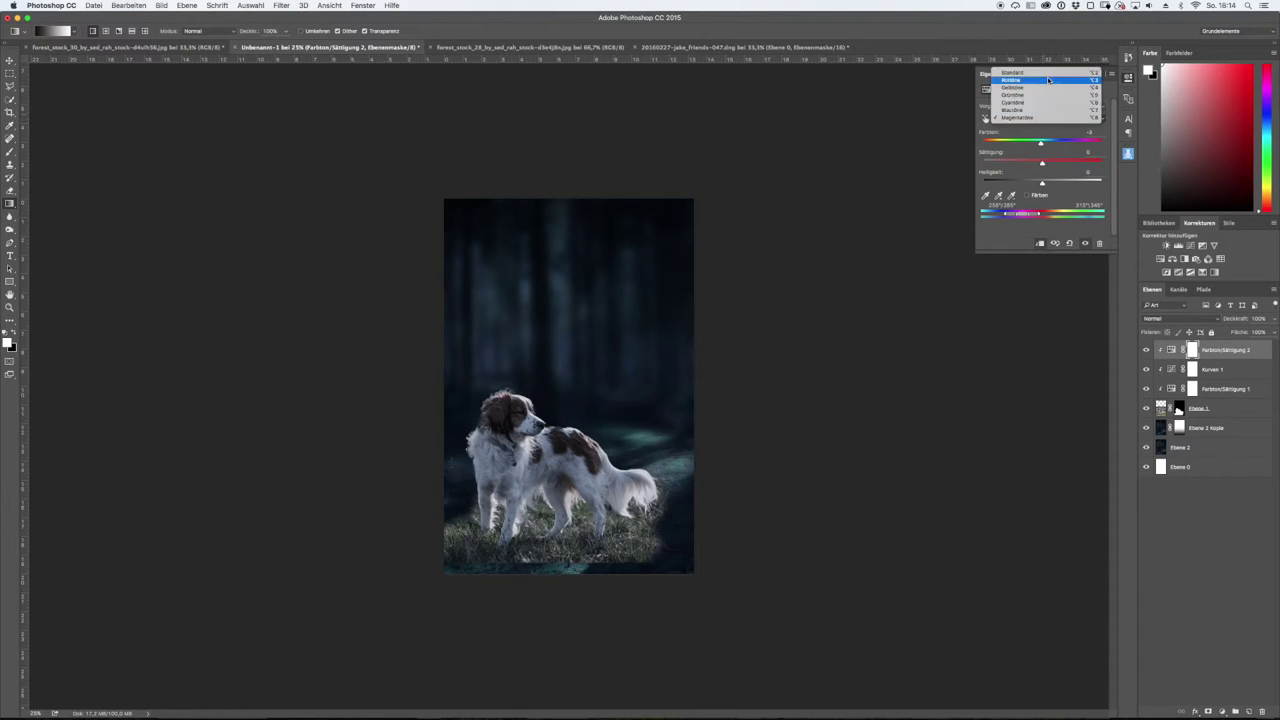
{"action": "left_click", "coordinate": [1048, 102]}
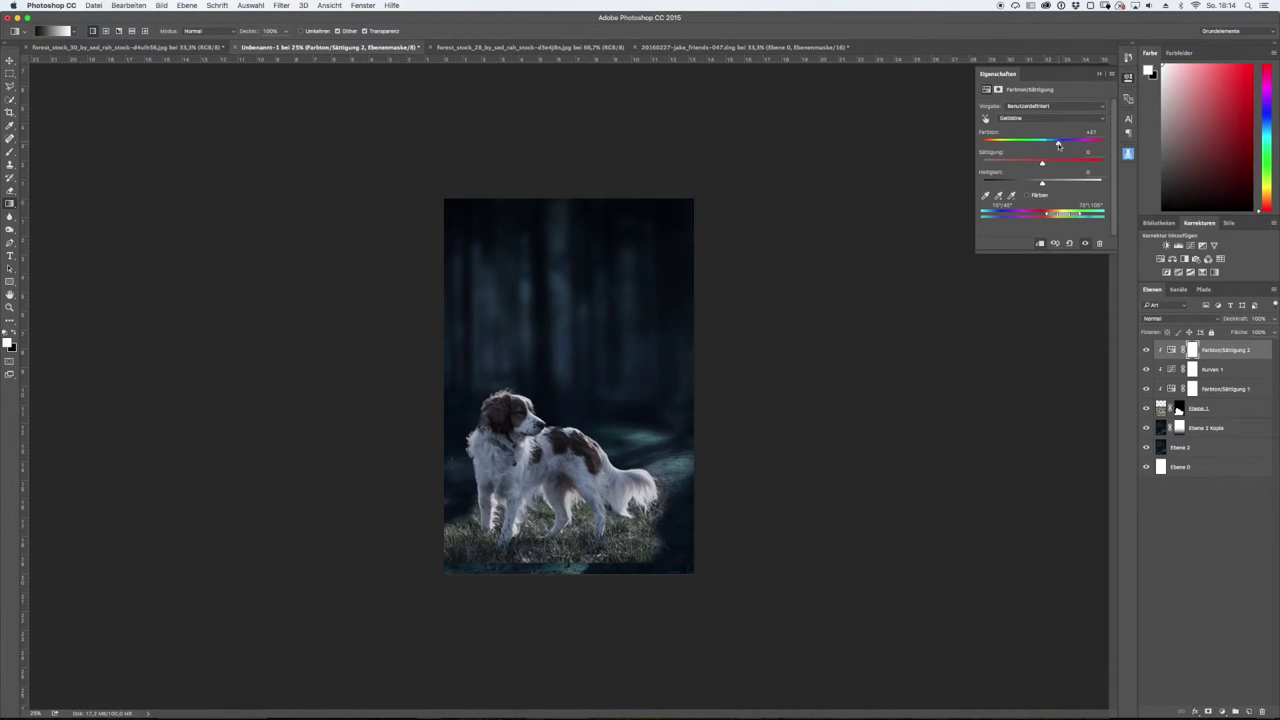
{"action": "left_click", "coordinate": [1192, 350]}
{"action": "key", "text": "ctrl+i"}
- Delete Hue/Saturation 2 and add a Curves layer with a raised Blue channel
{"action": "key", "text": "b"}
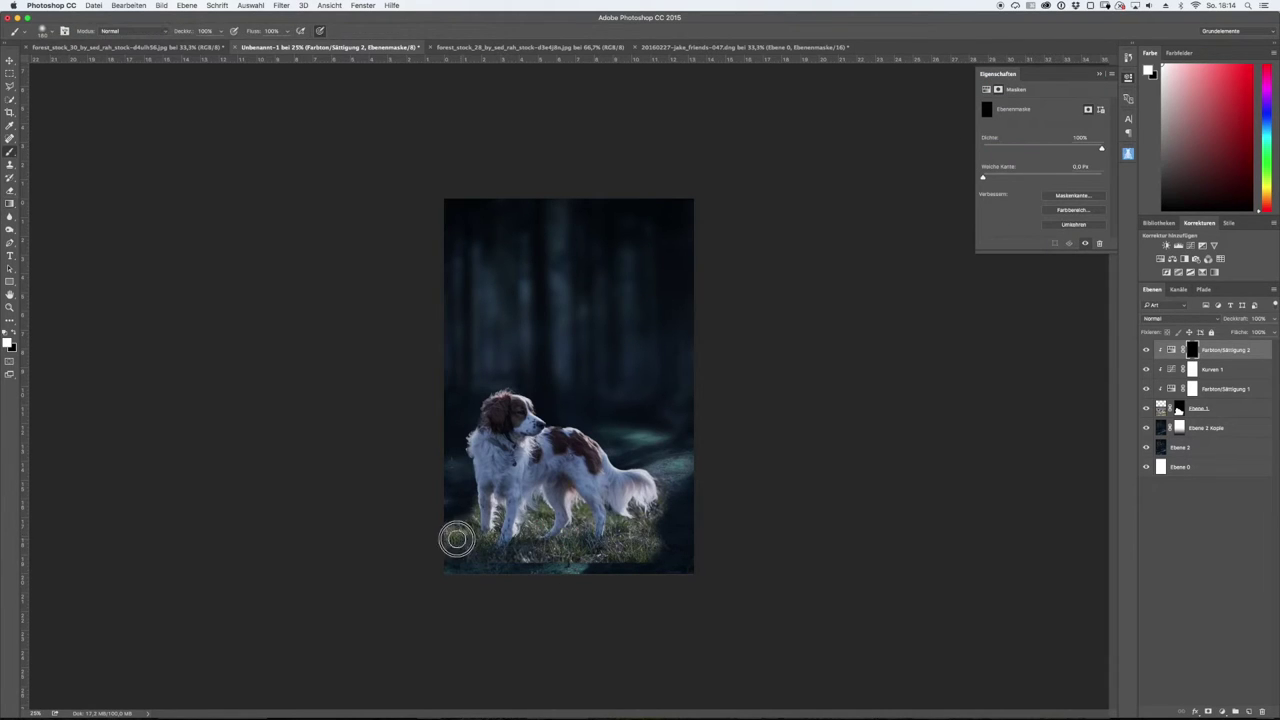
{"action": "left_click_drag", "start_coordinate": [591, 540], "coordinate": [643, 534]}
{"action": "left_click_drag", "start_coordinate": [1250, 352], "coordinate": [1248, 711]}
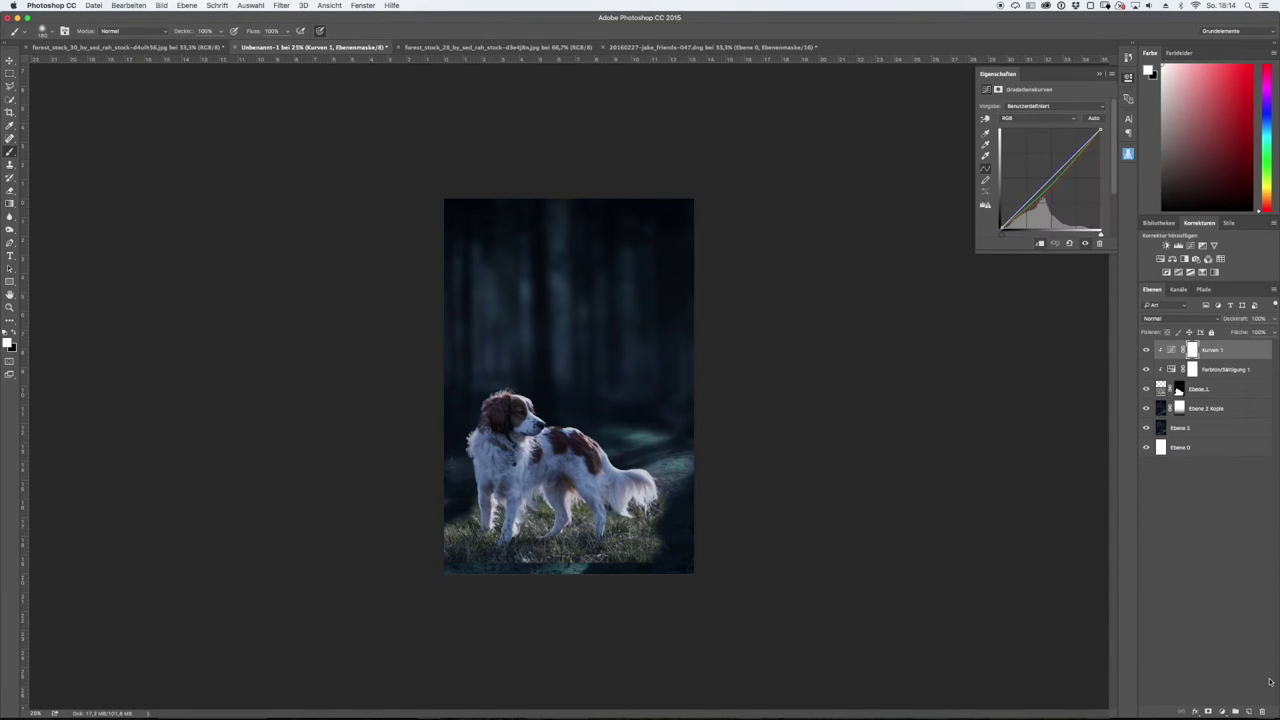
{"action": "left_click", "coordinate": [1222, 711]}
{"action": "left_click", "coordinate": [1249, 568]}
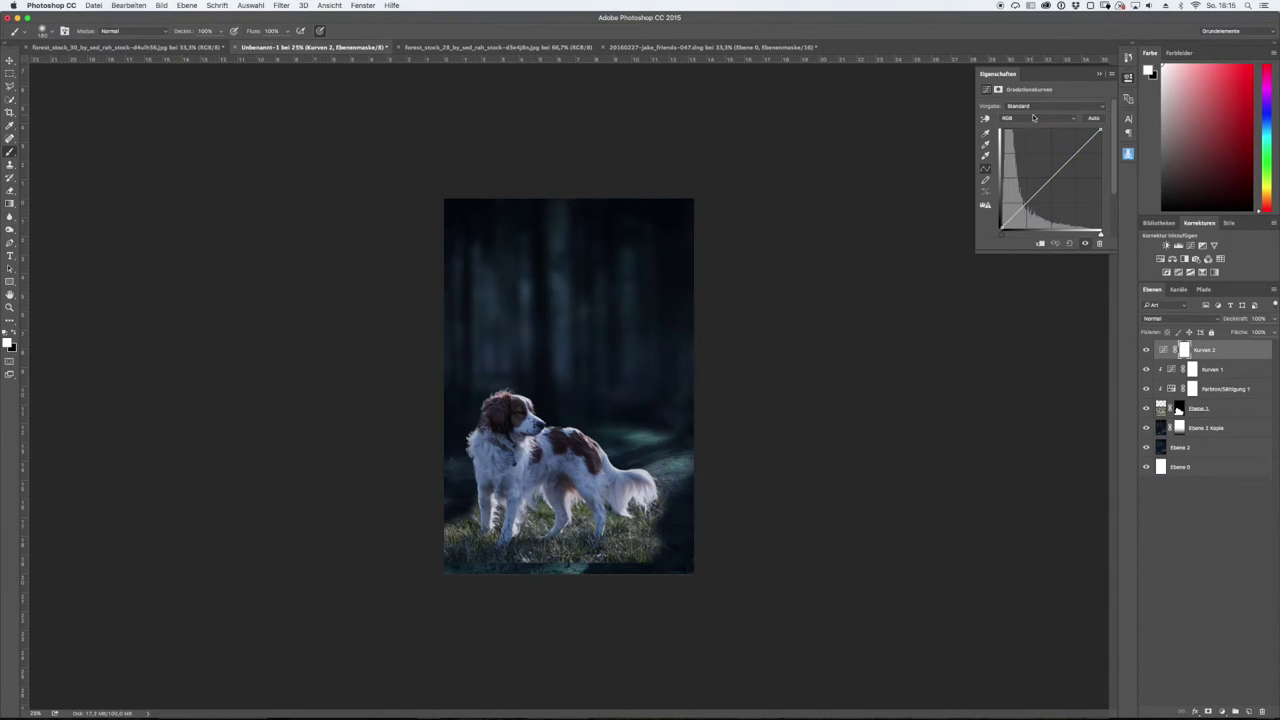
{"action": "key", "text": "alt+5"}
{"action": "left_click_drag", "start_coordinate": [1016, 214], "coordinate": [1016, 191]}
- Clip the Curves layer, invert its mask, and paint the blue tint onto the bottom grass at 40%
{"action": "right_click", "coordinate": [1250, 350]}
{"action": "left_click", "coordinate": [1195, 468]}
{"action": "key", "text": "super+i"}
{"action": "key", "text": "4"}
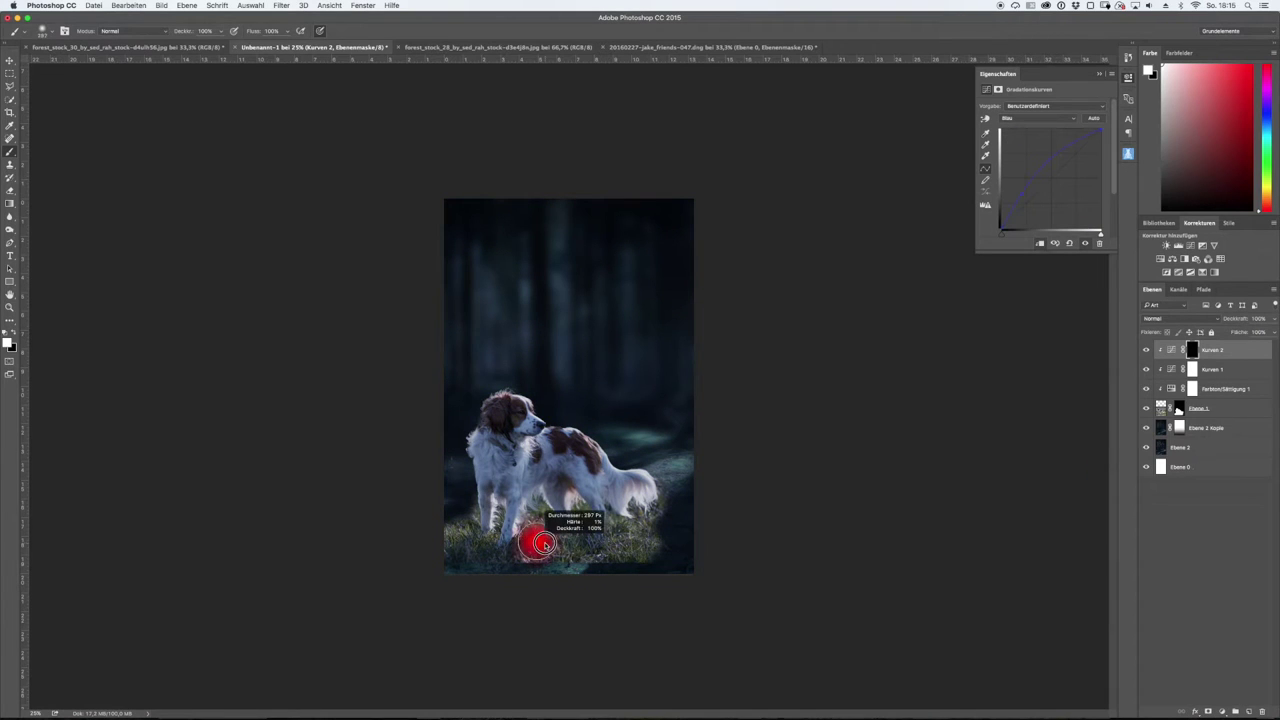
{"action": "left_click_drag", "start_coordinate": [457, 543], "coordinate": [626, 537]}
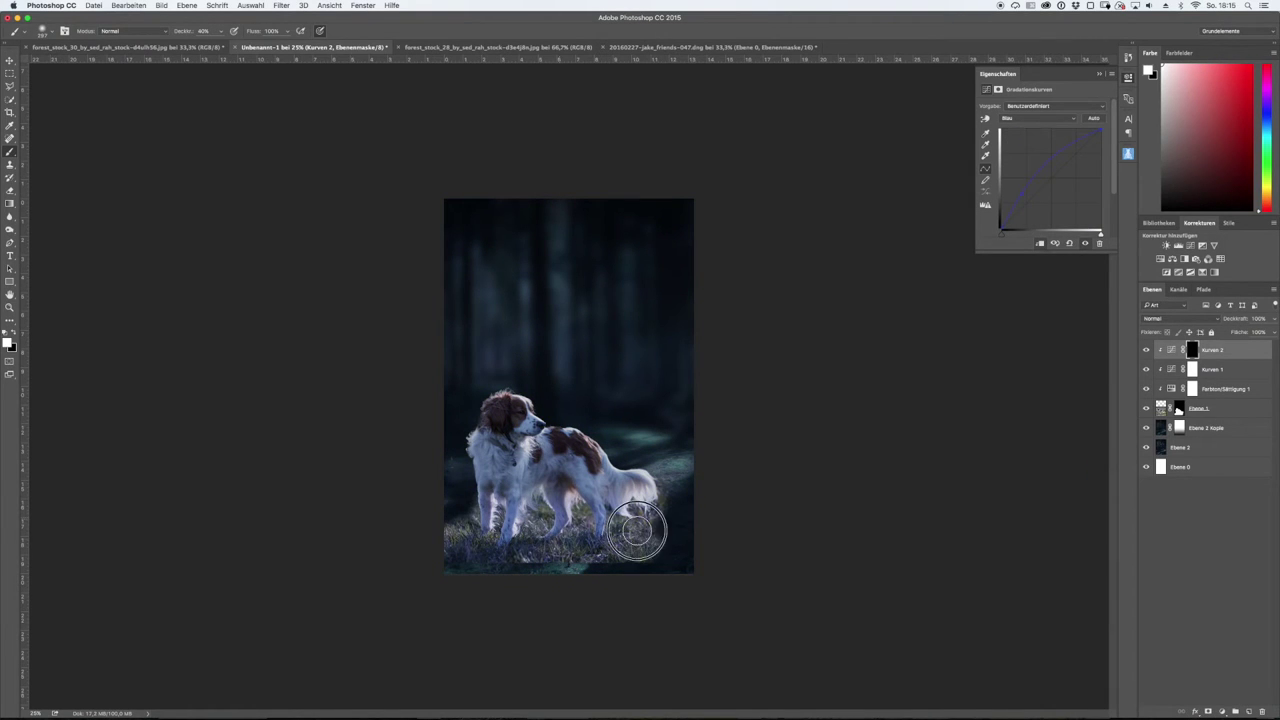
{"action": "left_click", "coordinate": [1178, 410]}
- At 100% opacity, mask out the grass at the dog's lower right and along the bottom edge
{"action": "key", "text": "0"}
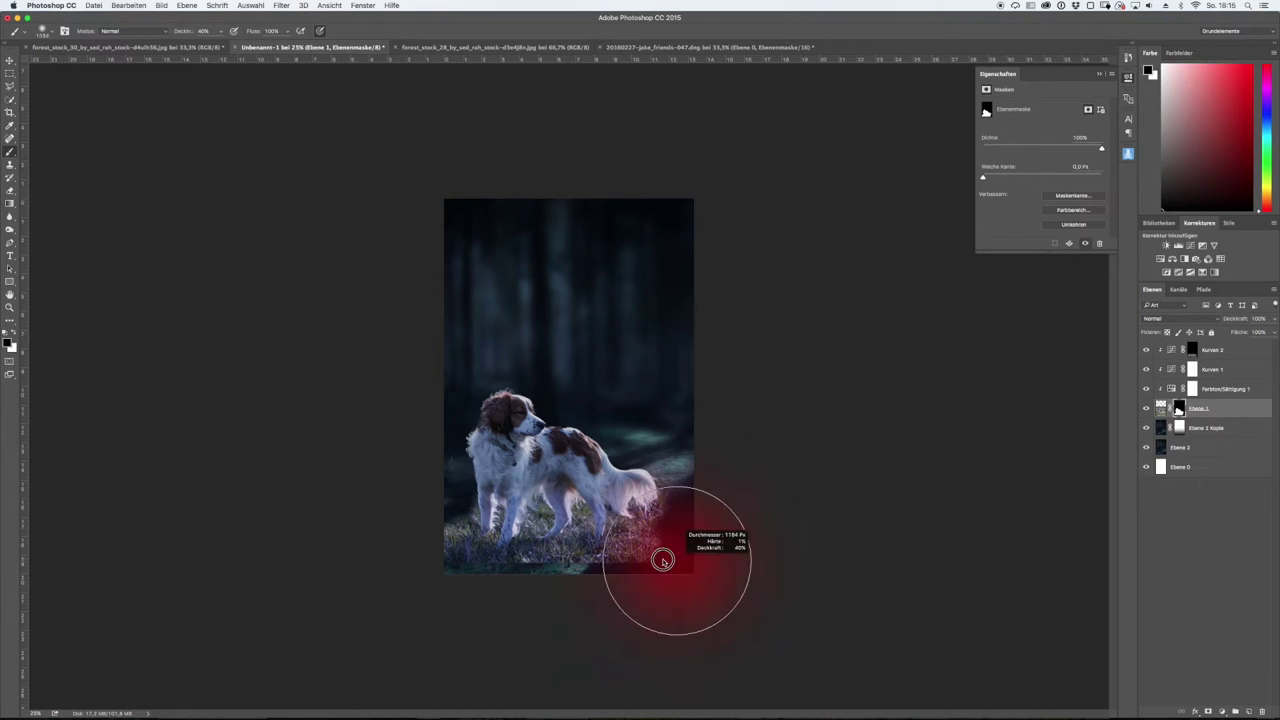
{"action": "left_click_drag", "start_coordinate": [649, 596], "coordinate": [766, 537]}
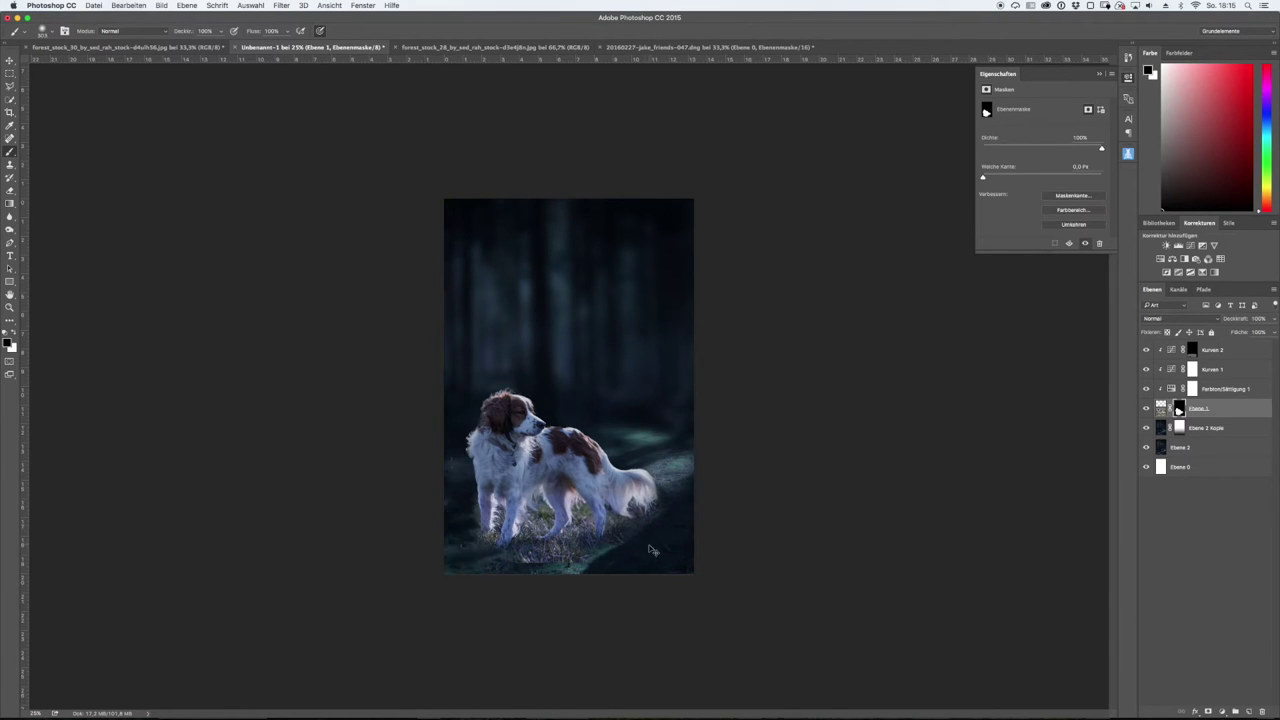
{"action": "scroll", "coordinate": [511, 506], "scroll_direction": "up", "scroll_amount": 3}
{"action": "key", "text": "super+plus"}
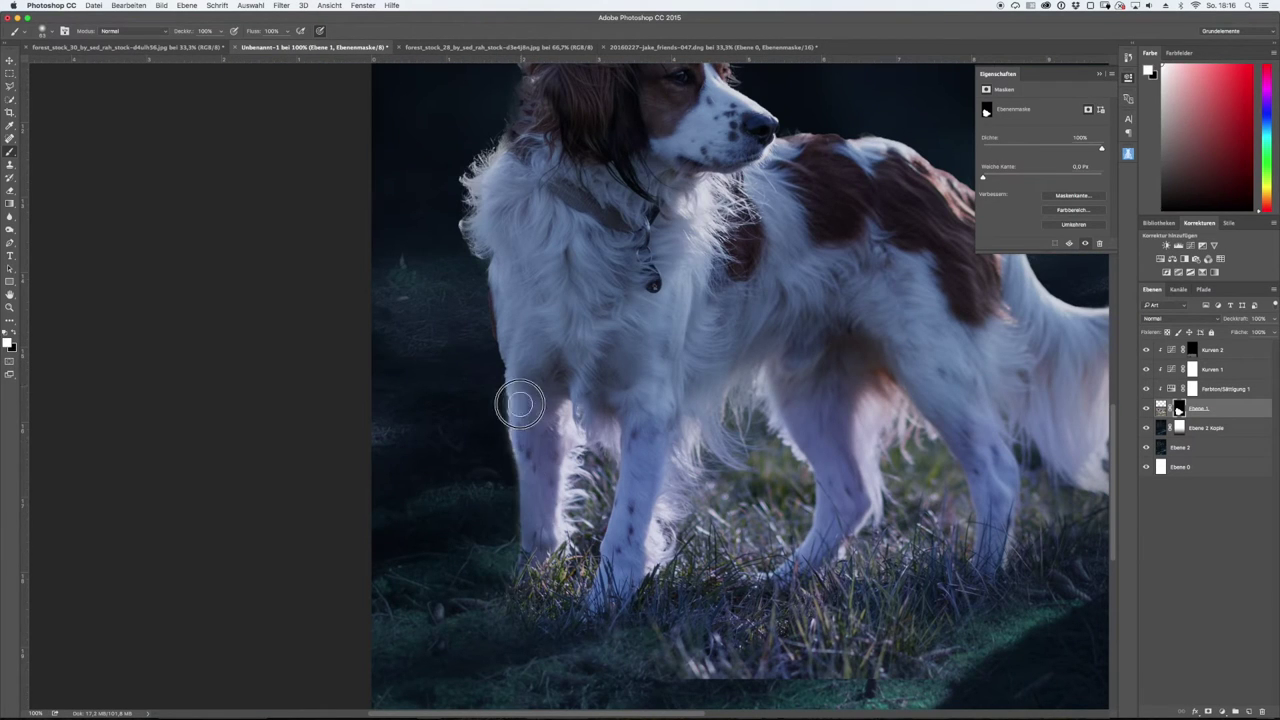
{"action": "key", "text": "bracketleft"}
{"action": "key", "text": "bracketleft"}
{"action": "left_click_drag", "start_coordinate": [557, 647], "coordinate": [931, 651]}
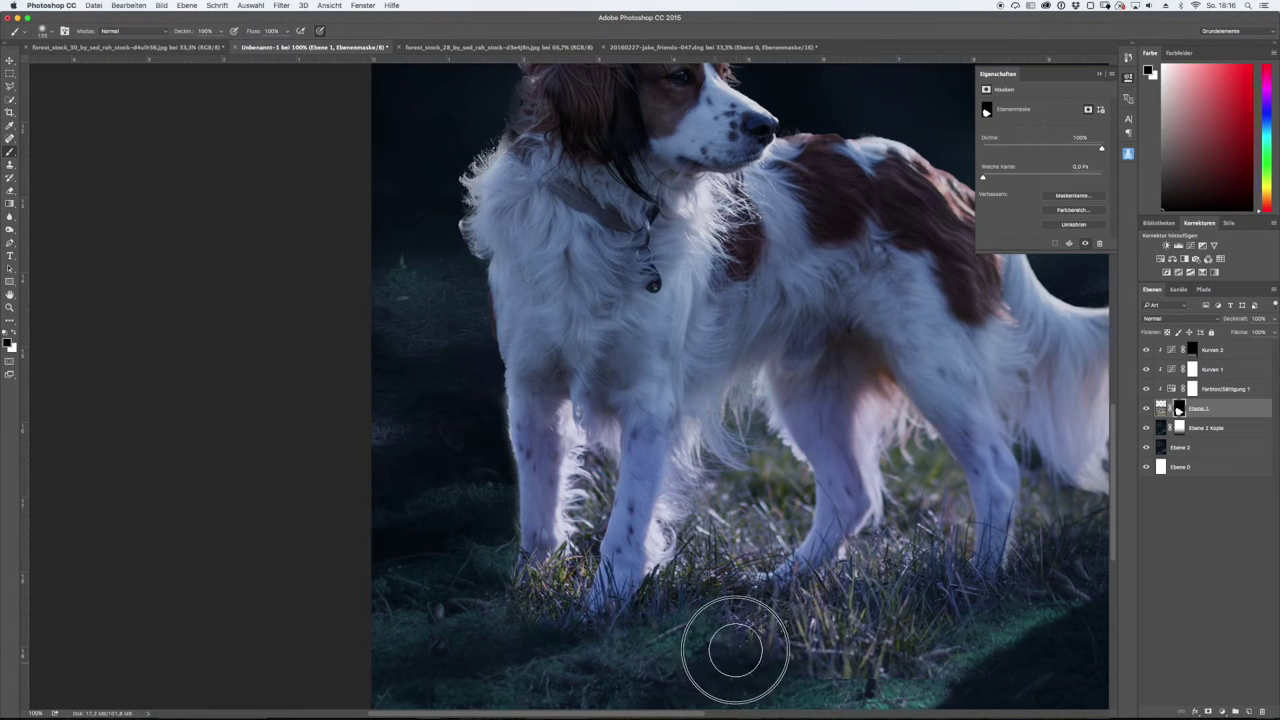
- Mask out the grass between and behind the legs, then zoom back to 66.7%
{"action": "scroll", "coordinate": [931, 651], "scroll_direction": "right", "scroll_amount": 5}
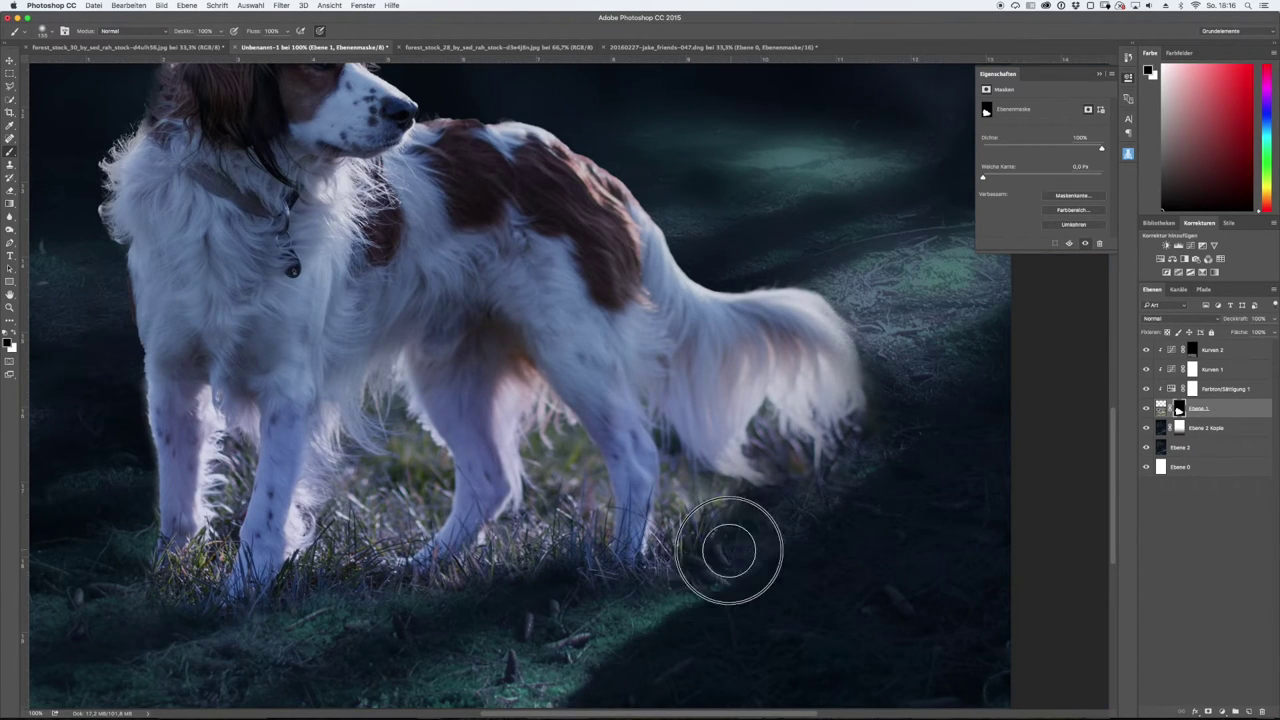
{"action": "mouse_move", "coordinate": [417, 476]}
{"action": "left_mouse_down"}
{"action": "mouse_move", "coordinate": [600, 525]}
{"action": "mouse_move", "coordinate": [500, 534]}
{"action": "left_mouse_up"}
{"action": "mouse_move", "coordinate": [650, 495]}
{"action": "left_mouse_down"}
{"action": "mouse_move", "coordinate": [686, 480]}
{"action": "mouse_move", "coordinate": [756, 517]}
{"action": "left_mouse_up"}
{"action": "scroll", "coordinate": [756, 517], "scroll_direction": "left", "scroll_amount": 5}
{"action": "mouse_move", "coordinate": [680, 537]}
{"action": "left_mouse_down"}
{"action": "mouse_move", "coordinate": [534, 603]}
{"action": "mouse_move", "coordinate": [522, 509]}
{"action": "left_mouse_up"}
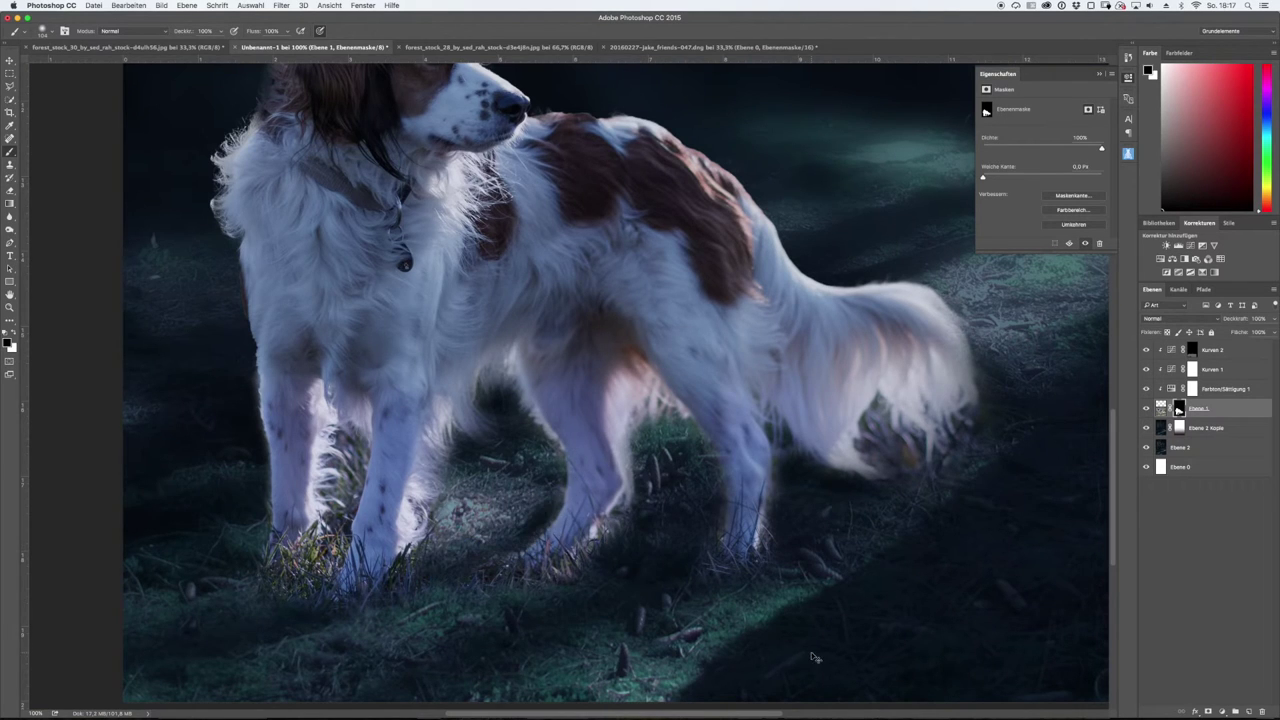
{"action": "scroll", "coordinate": [491, 480], "scroll_direction": "left", "scroll_amount": 3}
{"action": "scroll", "coordinate": [491, 480], "scroll_direction": "left", "scroll_amount": 3}
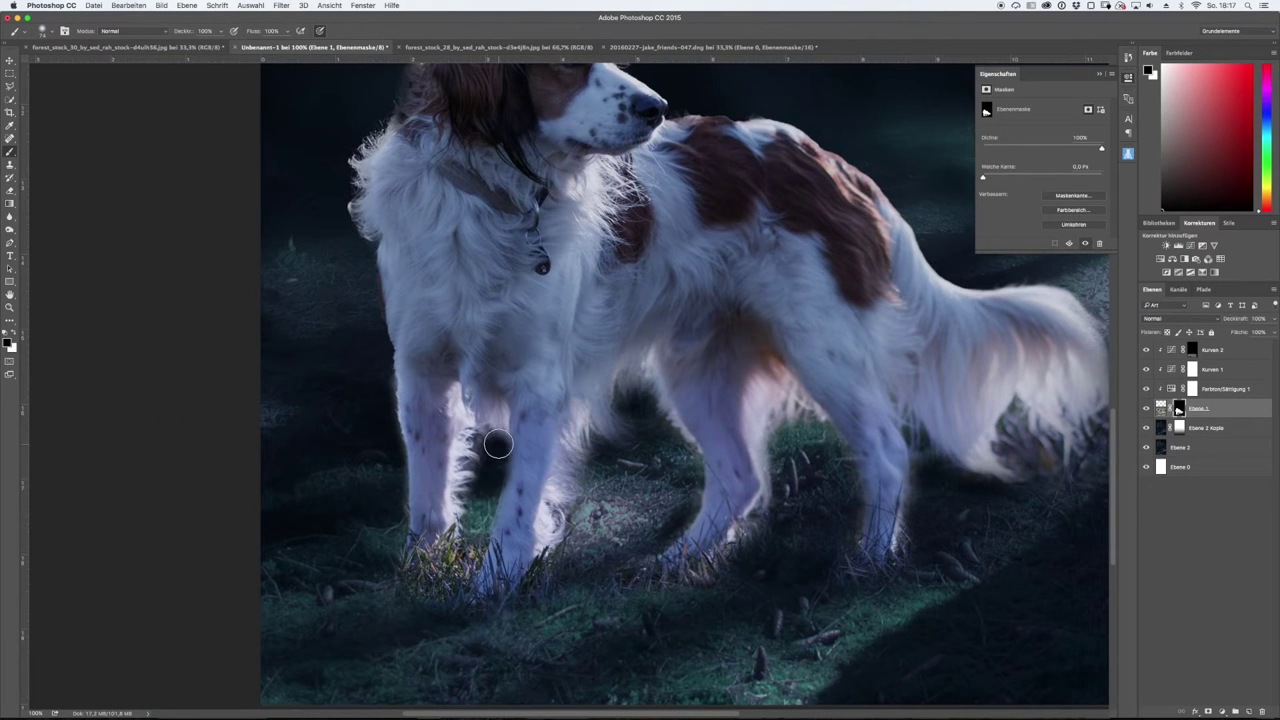
{"action": "key", "text": "ctrl+minus"}
{"action": "key", "text": "ctrl+minus"}
{"action": "key", "text": "ctrl+minus"}
{"action": "key", "text": "ctrl+minus"}
{"action": "key", "text": "ctrl+plus"}
{"action": "key", "text": "ctrl+plus"}
{"action": "key", "text": "ctrl+plus"}
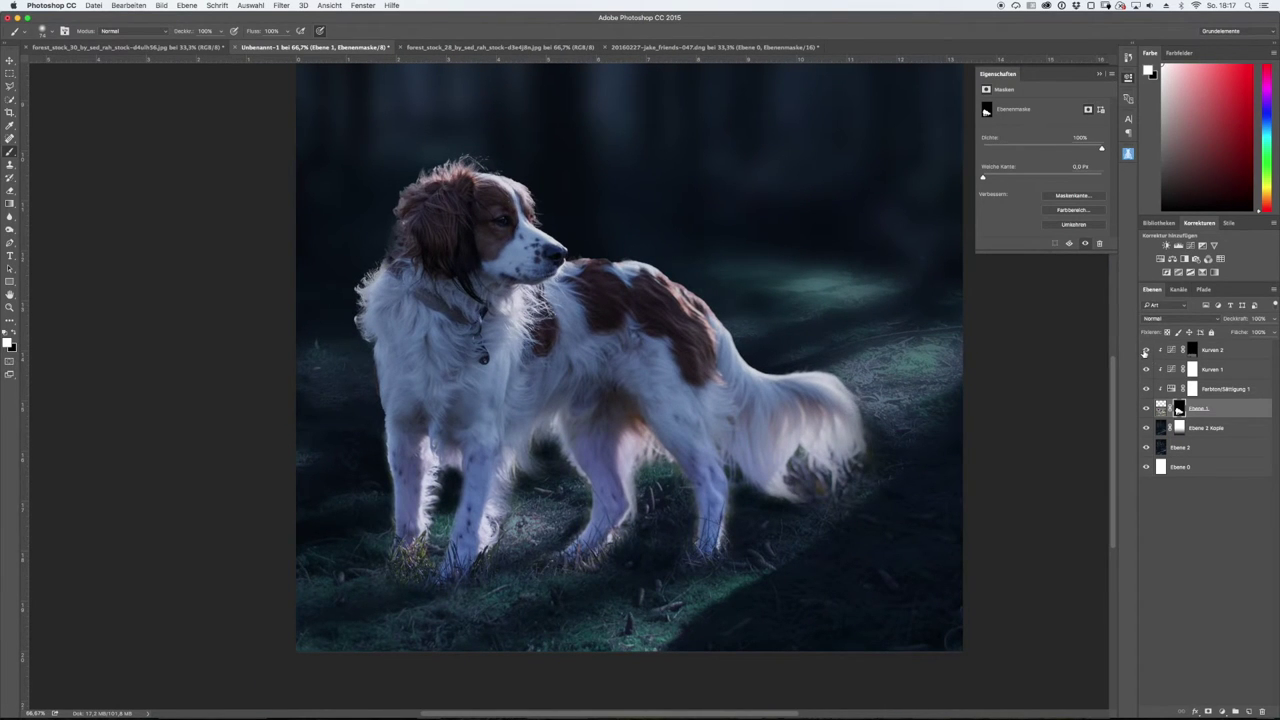
- Invert the Kurven 2 mask to preview the blue tint everywhere, then delete Kurven 2
{"action": "left_click", "coordinate": [1250, 354]}
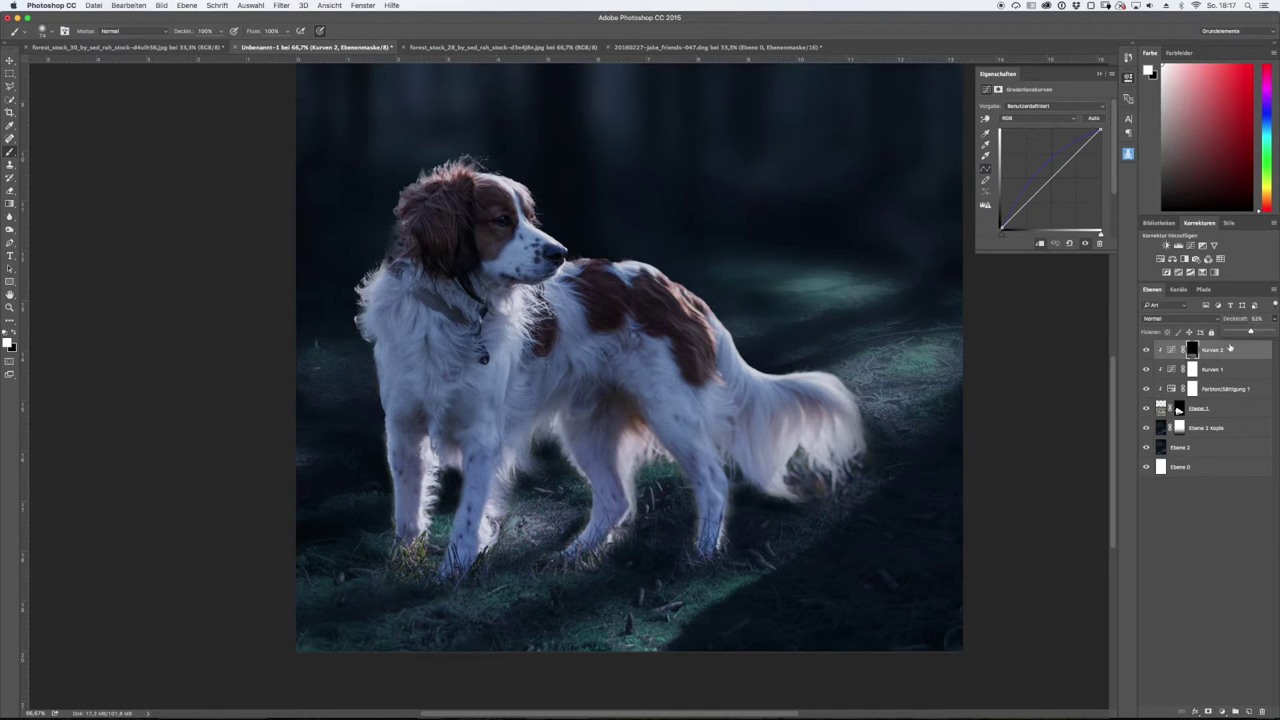
{"action": "key", "text": "ctrl+i"}
{"action": "left_click", "coordinate": [1172, 349]}
{"action": "key", "text": "Delete"}
- Open and cancel the foreground Color Picker, then select the Ebene 2 layer
{"action": "scroll", "coordinate": [787, 479], "scroll_direction": "up", "scroll_amount": 3}
{"action": "scroll", "coordinate": [787, 479], "scroll_direction": "down", "scroll_amount": 3}
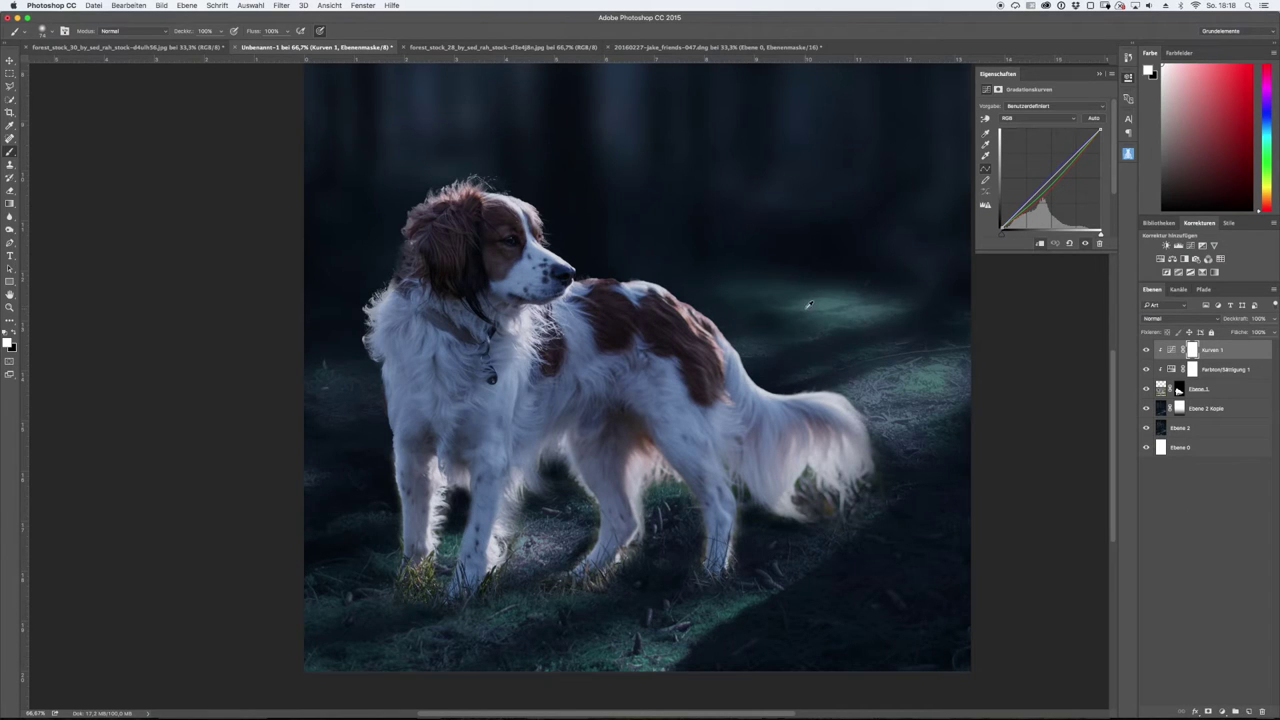
{"action": "left_click", "coordinate": [9, 344]}
{"action": "left_click", "coordinate": [866, 293]}
{"action": "left_click", "coordinate": [1200, 427]}
- Sample a dark cyan from the forest and add a solid colour fill layer above the dog
{"action": "left_click", "coordinate": [802, 197], "text": "alt"}
{"action": "left_click", "coordinate": [800, 305], "text": "alt"}
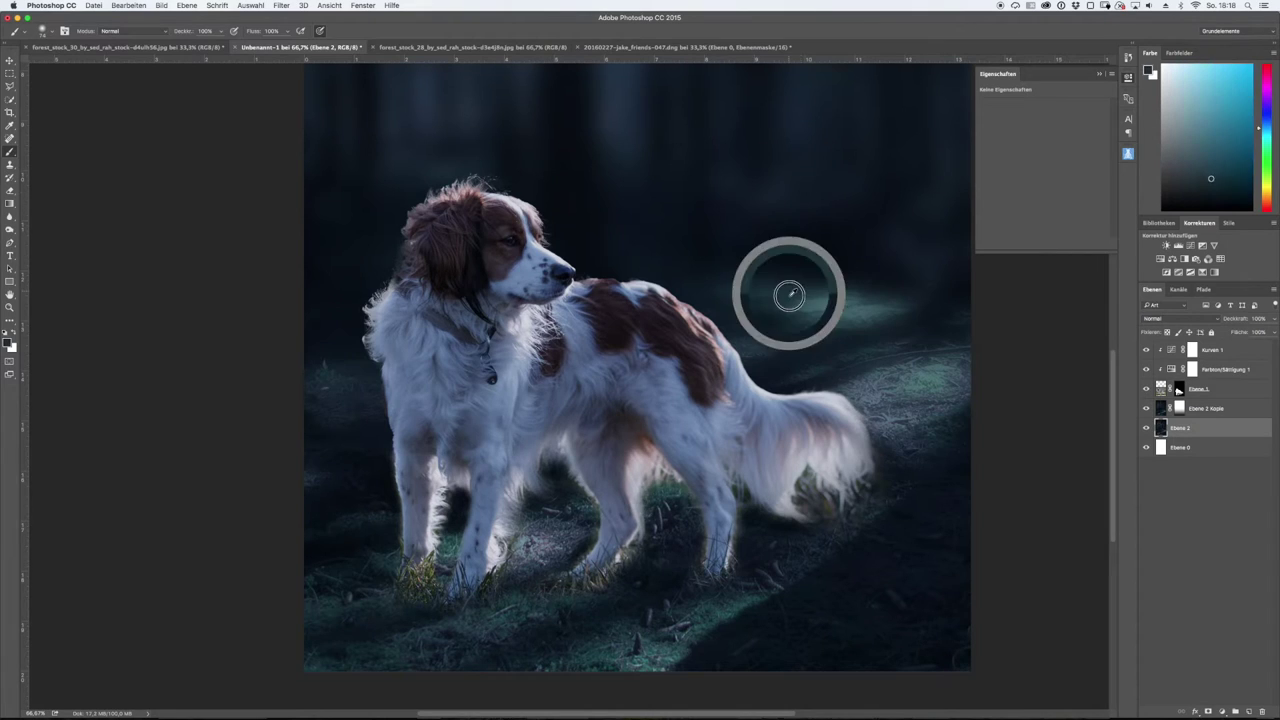
{"action": "left_click", "coordinate": [1215, 388]}
{"action": "left_click", "coordinate": [1222, 711]}
{"action": "left_click", "coordinate": [1228, 522]}
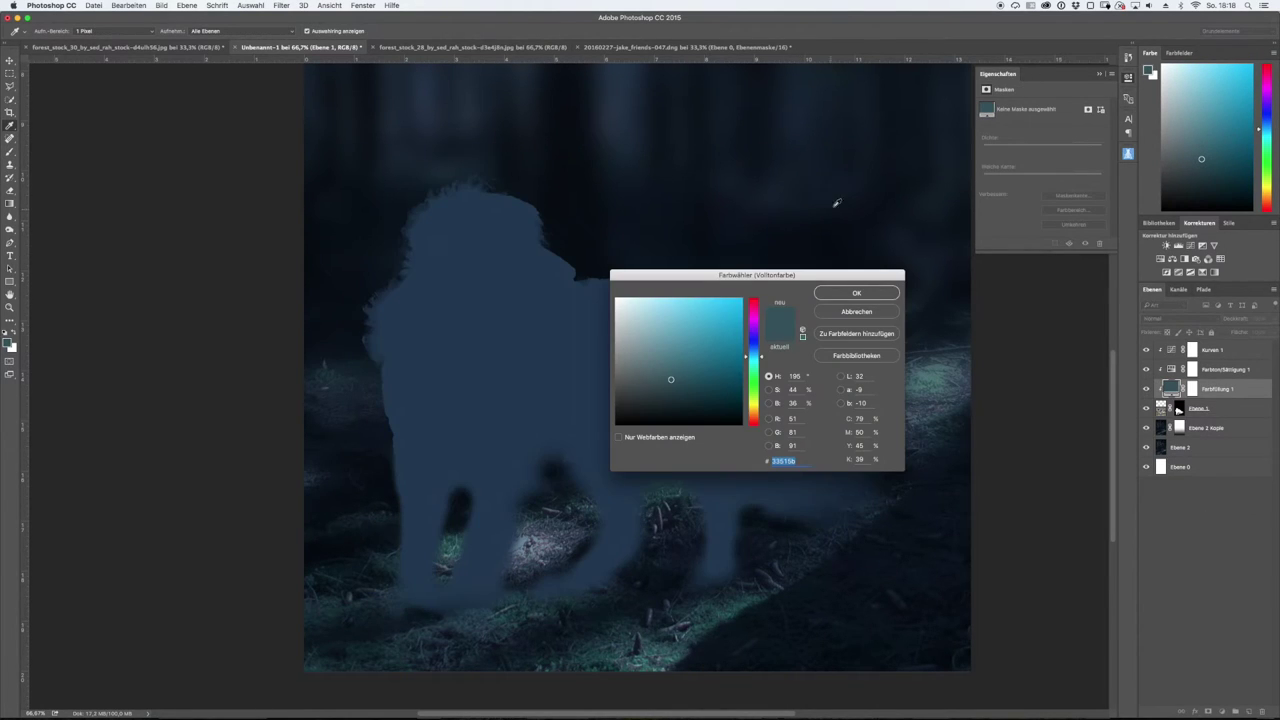
- Fill it with a dark blue sampled from the forest, set to Farbton blending
{"action": "left_click", "coordinate": [806, 185]}
{"action": "left_click_drag", "start_coordinate": [487, 159], "coordinate": [636, 184]}
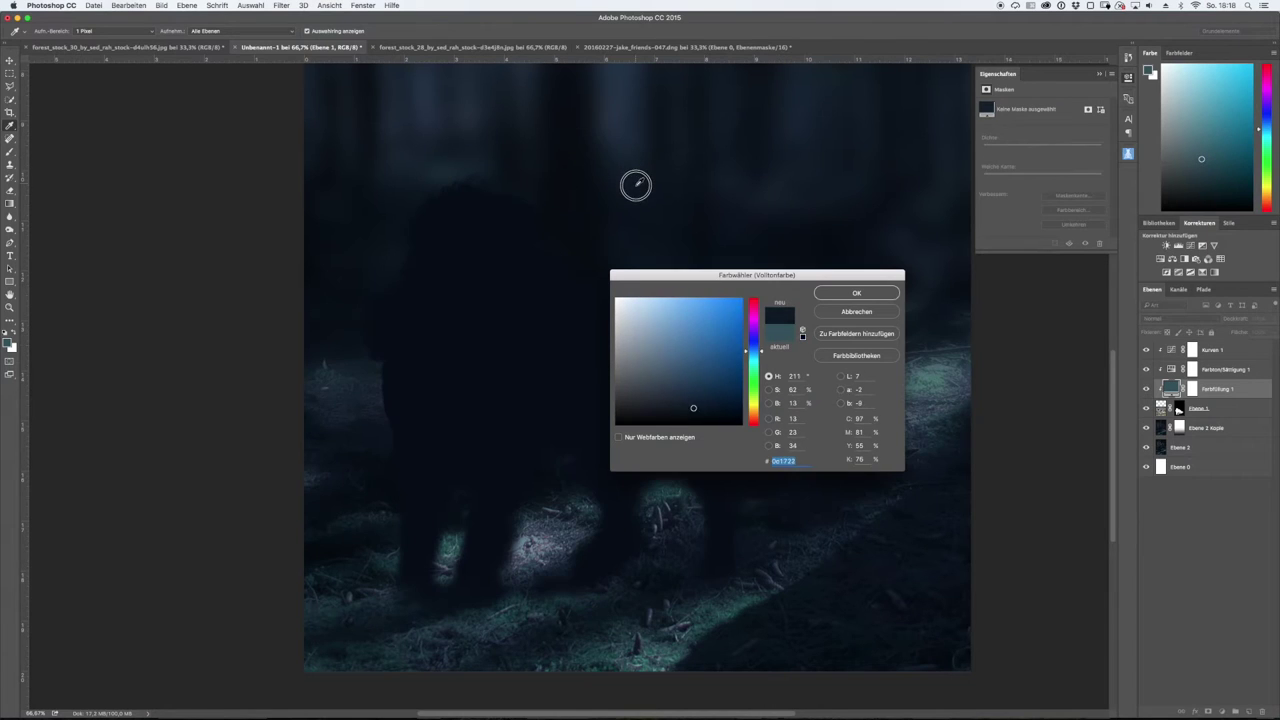
{"action": "left_click", "coordinate": [726, 180]}
{"action": "key", "text": "Return"}
{"action": "left_click", "coordinate": [1175, 318]}
{"action": "left_click", "coordinate": [1180, 453]}
{"action": "left_click", "coordinate": [1172, 318]}
{"action": "left_click", "coordinate": [1195, 409]}
- Change the fill colour to a darker, richer teal sampled from the forest
{"action": "double_click", "coordinate": [1171, 387]}
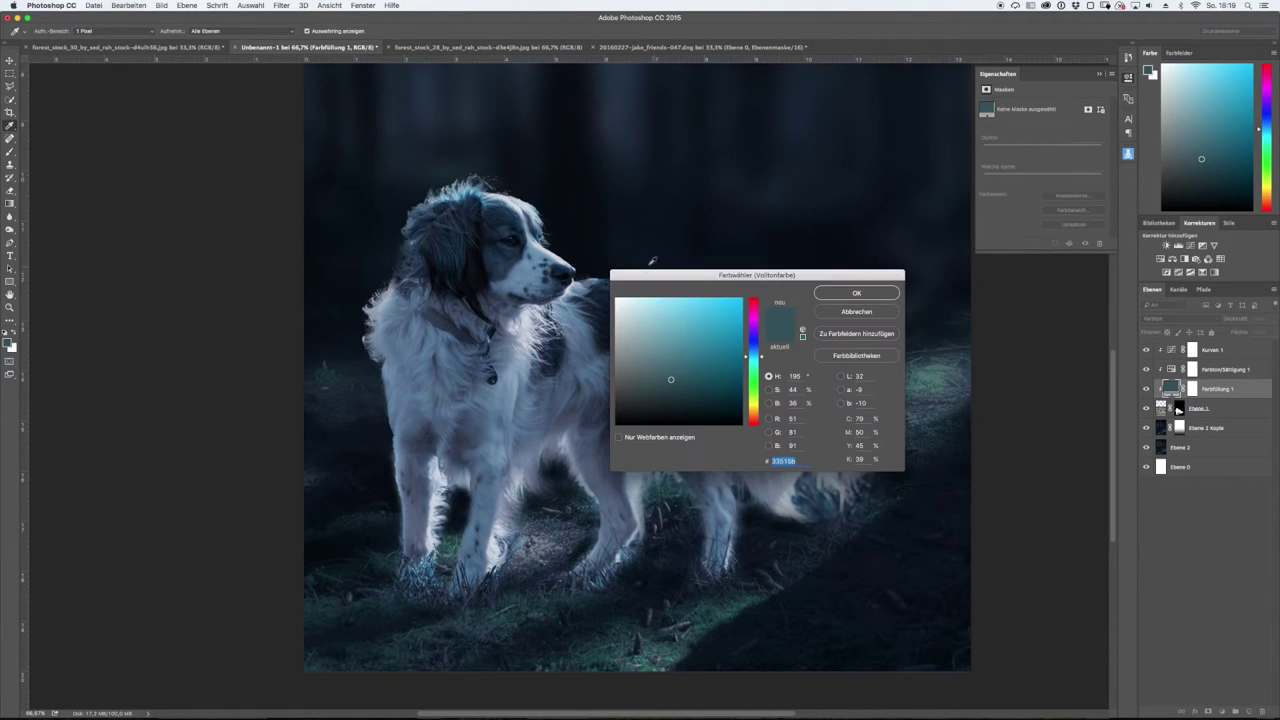
{"action": "left_click_drag", "start_coordinate": [757, 277], "coordinate": [817, 398]}
{"action": "left_click", "coordinate": [812, 253]}
{"action": "left_click", "coordinate": [614, 174]}
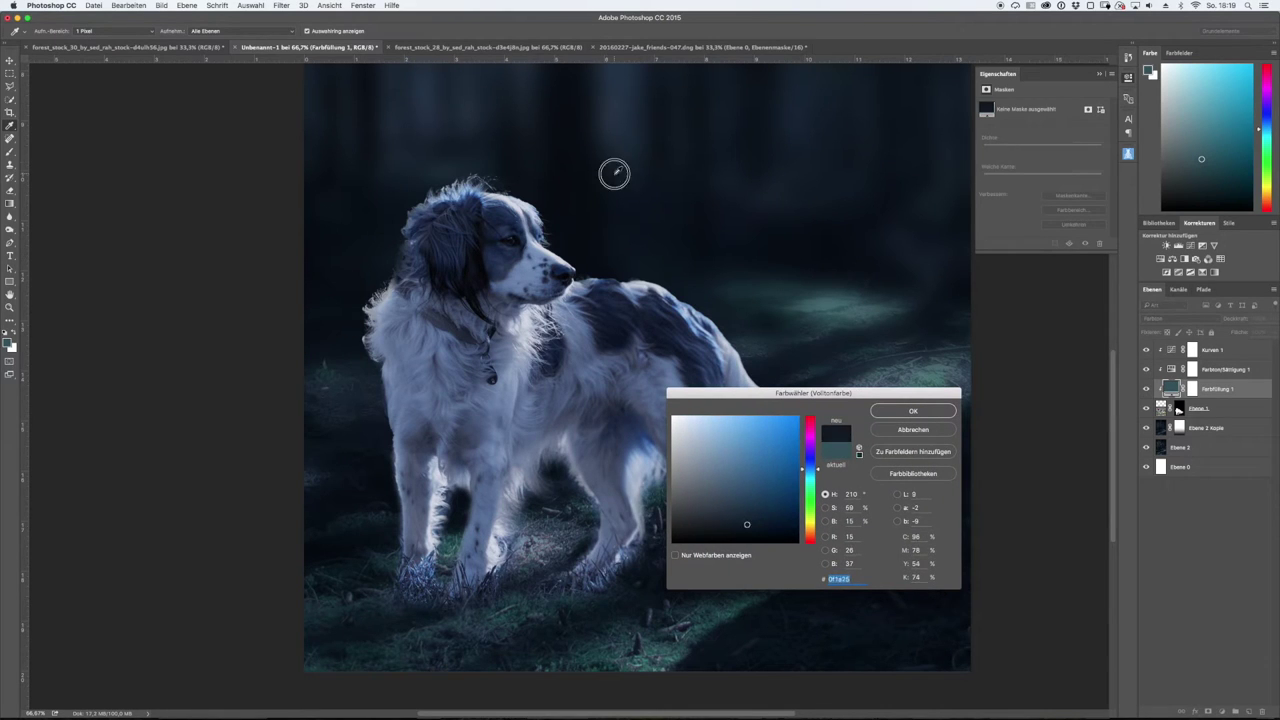
{"action": "left_click_drag", "start_coordinate": [812, 476], "coordinate": [812, 463]}
{"action": "left_click_drag", "start_coordinate": [778, 505], "coordinate": [778, 523]}
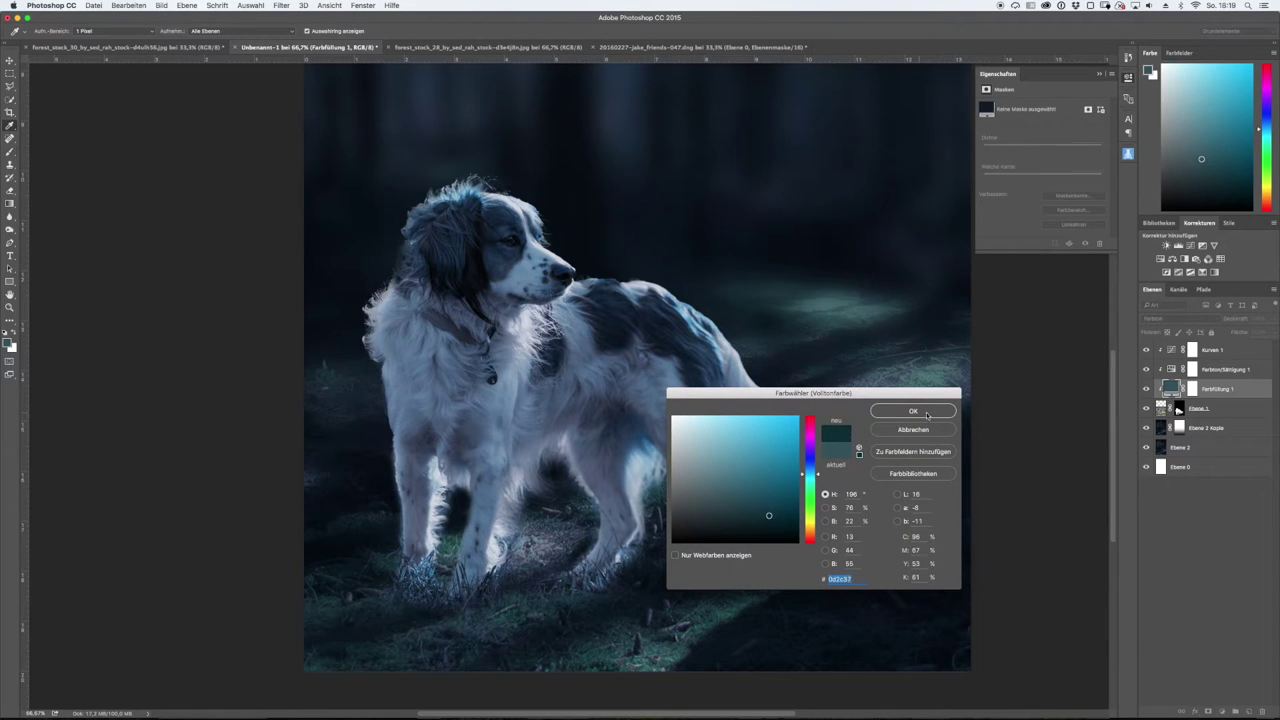
{"action": "left_click", "coordinate": [913, 411]}
- Change the fill's blend mode and make its teal colour less saturated
{"action": "left_click", "coordinate": [1170, 318]}
{"action": "left_click", "coordinate": [1201, 334]}
{"action": "double_click", "coordinate": [1171, 388]}
{"action": "mouse_move", "coordinate": [782, 526]}
{"action": "left_mouse_down"}
{"action": "mouse_move", "coordinate": [737, 509]}
{"action": "mouse_move", "coordinate": [737, 491]}
{"action": "mouse_move", "coordinate": [740, 526]}
{"action": "left_mouse_up"}
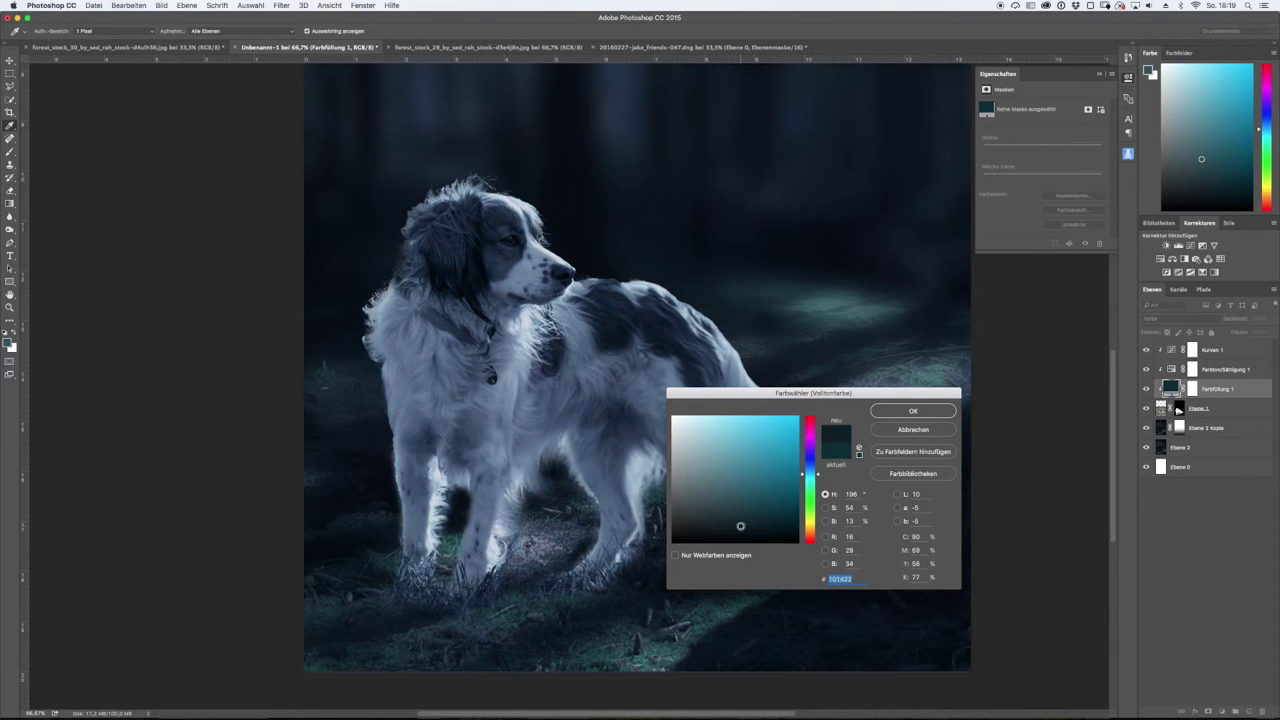
{"action": "left_click", "coordinate": [914, 411]}
- Invert the Farbfüllung 1 mask so the dog's brown fur shows again
{"action": "left_click", "coordinate": [1192, 389]}
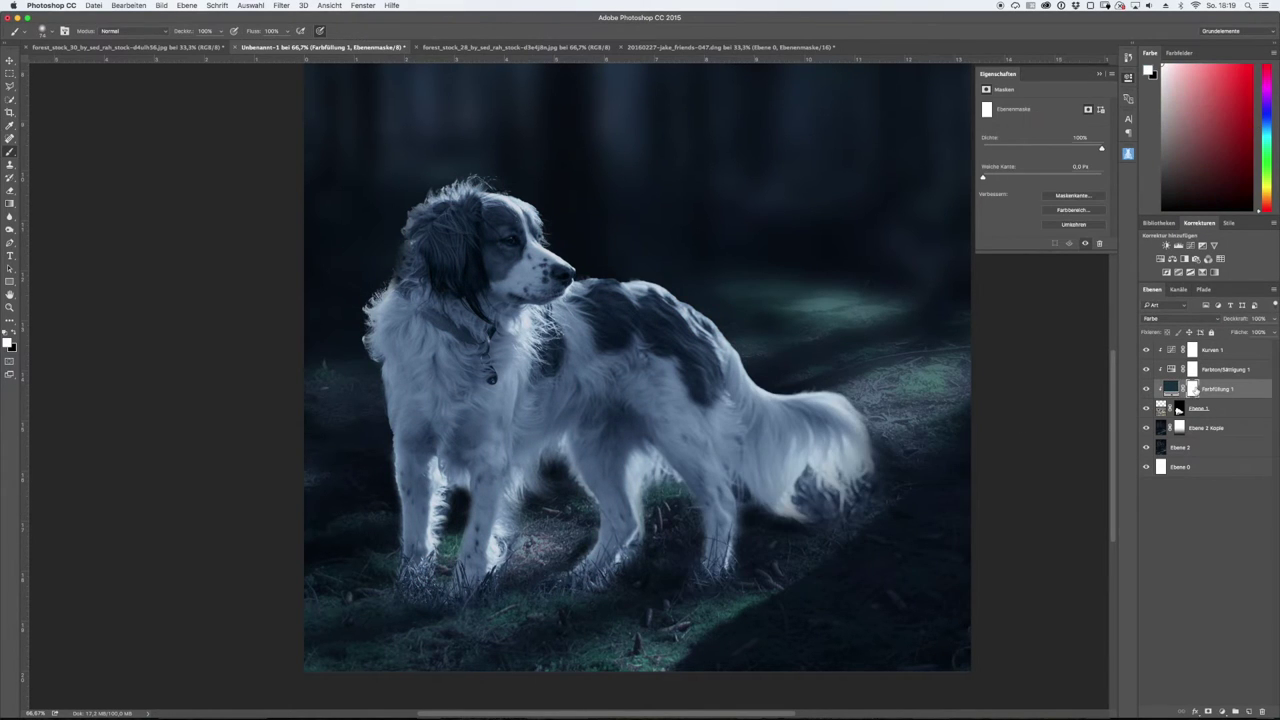
{"action": "left_click", "coordinate": [10, 203]}
{"action": "key", "text": "ctrl+i"}
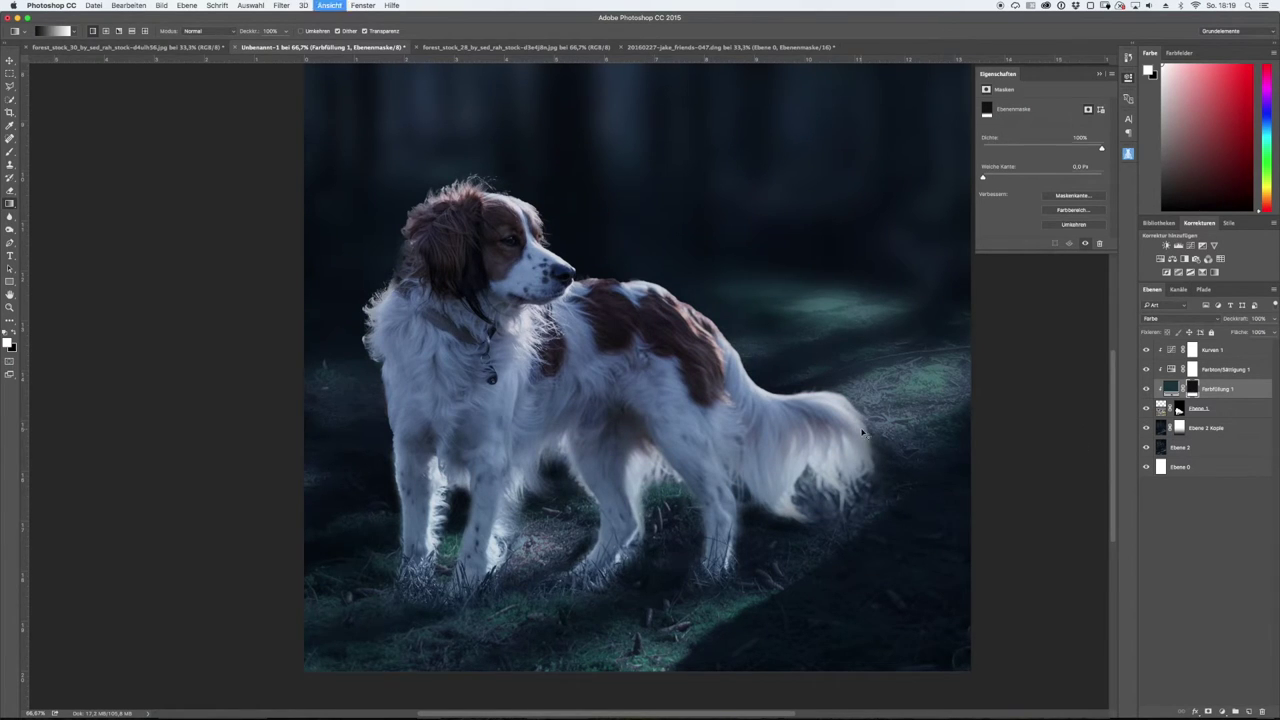
{"action": "key", "text": "super+minus"}
{"action": "key", "text": "super+minus"}
{"action": "key", "text": "super+minus"}
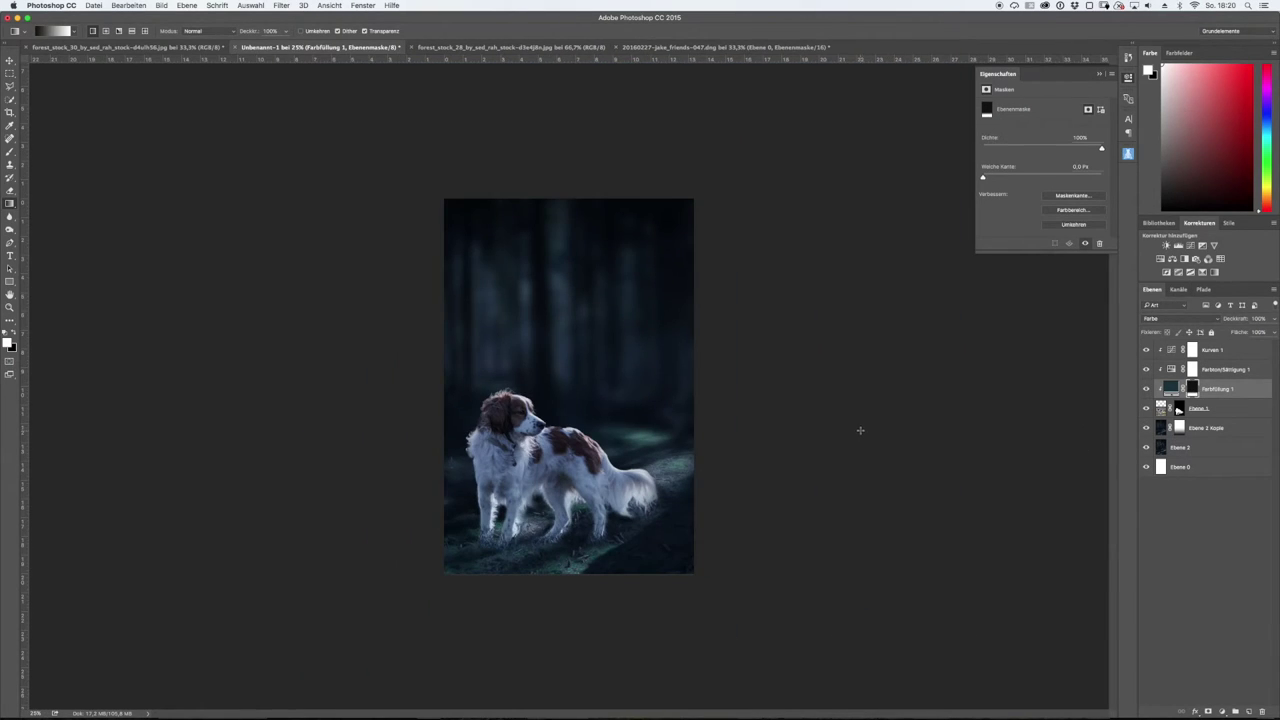
- Add empty Ebene 3 above Kurven 1 and load the grass brush preset
{"action": "left_click", "coordinate": [1213, 349]}
{"action": "left_click", "coordinate": [1235, 711]}
{"action": "key", "text": "b"}
{"action": "left_click", "coordinate": [50, 32]}
{"action": "scroll", "coordinate": [101, 158], "scroll_direction": "up", "scroll_amount": 3}
{"action": "left_click", "coordinate": [626, 563]}
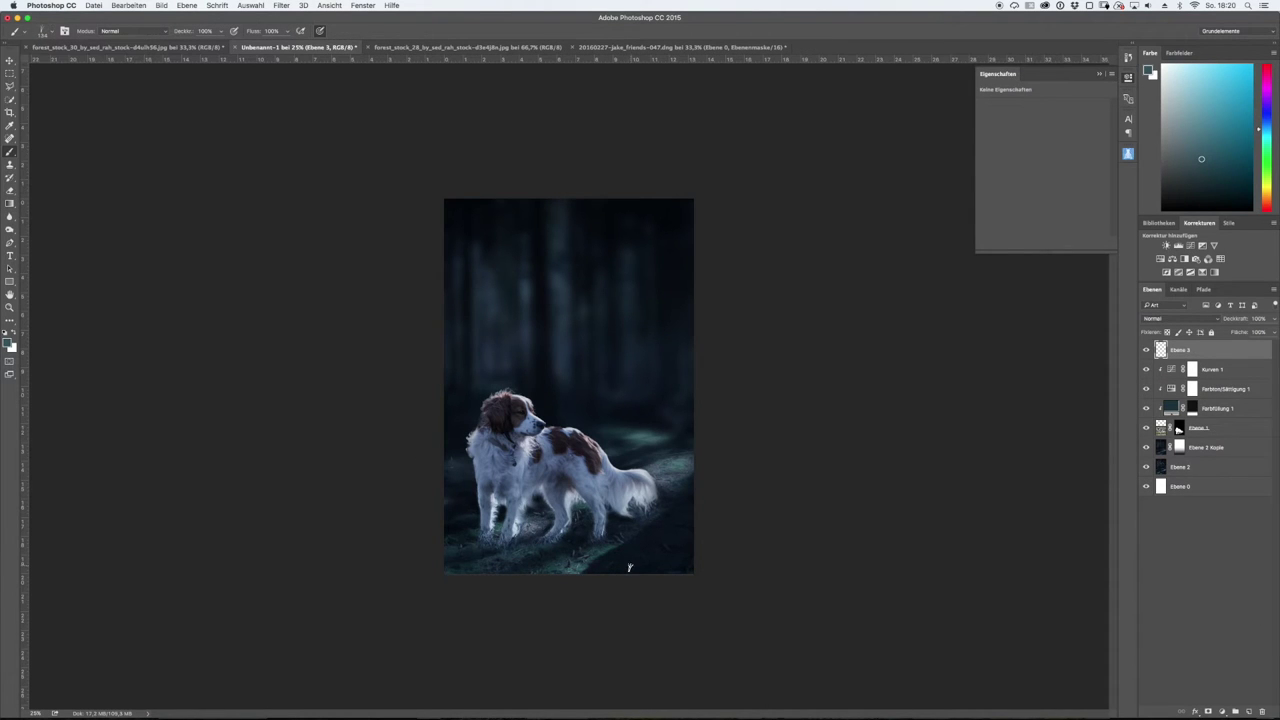
- Reset colours to black and white and enable Color Dynamics in the Brush panel
{"action": "scroll", "coordinate": [626, 563], "scroll_direction": "up", "scroll_amount": 2}
{"action": "scroll", "coordinate": [630, 565], "scroll_direction": "up", "scroll_amount": 2}
{"action": "scroll", "coordinate": [632, 565], "scroll_direction": "up", "scroll_amount": 2}
{"action": "key", "text": "d"}
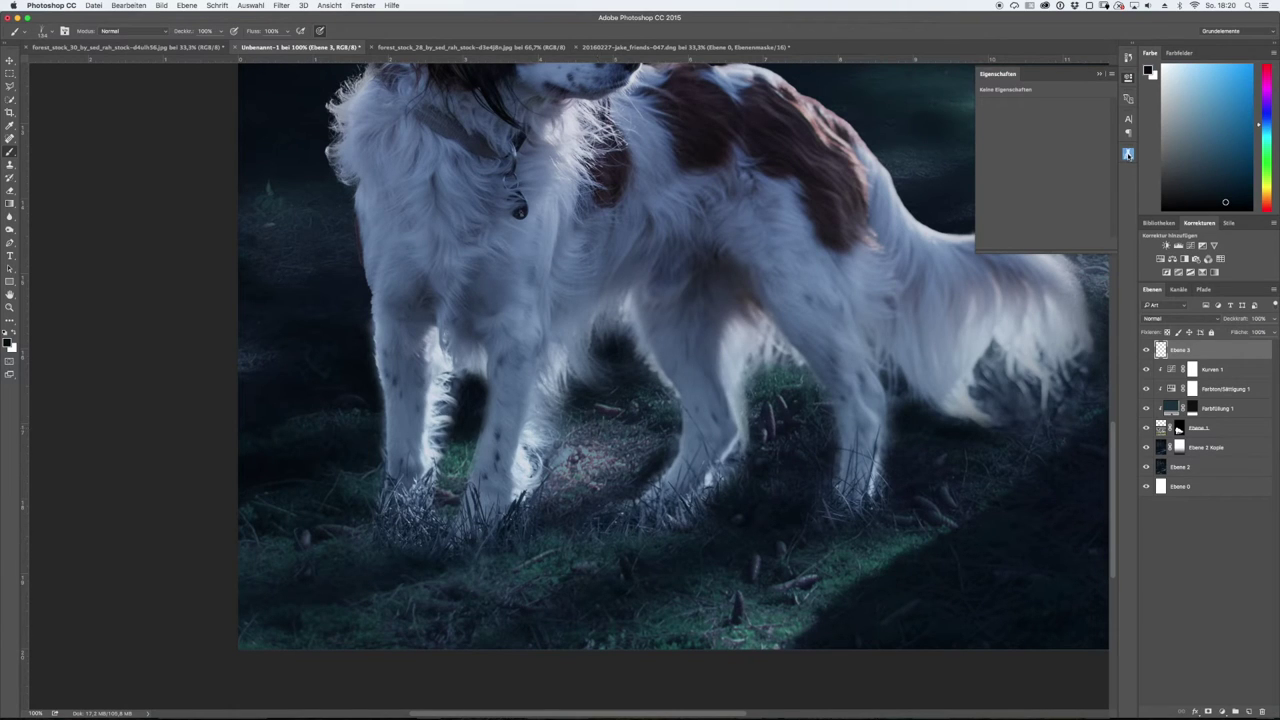
{"action": "left_click", "coordinate": [330, 5]}
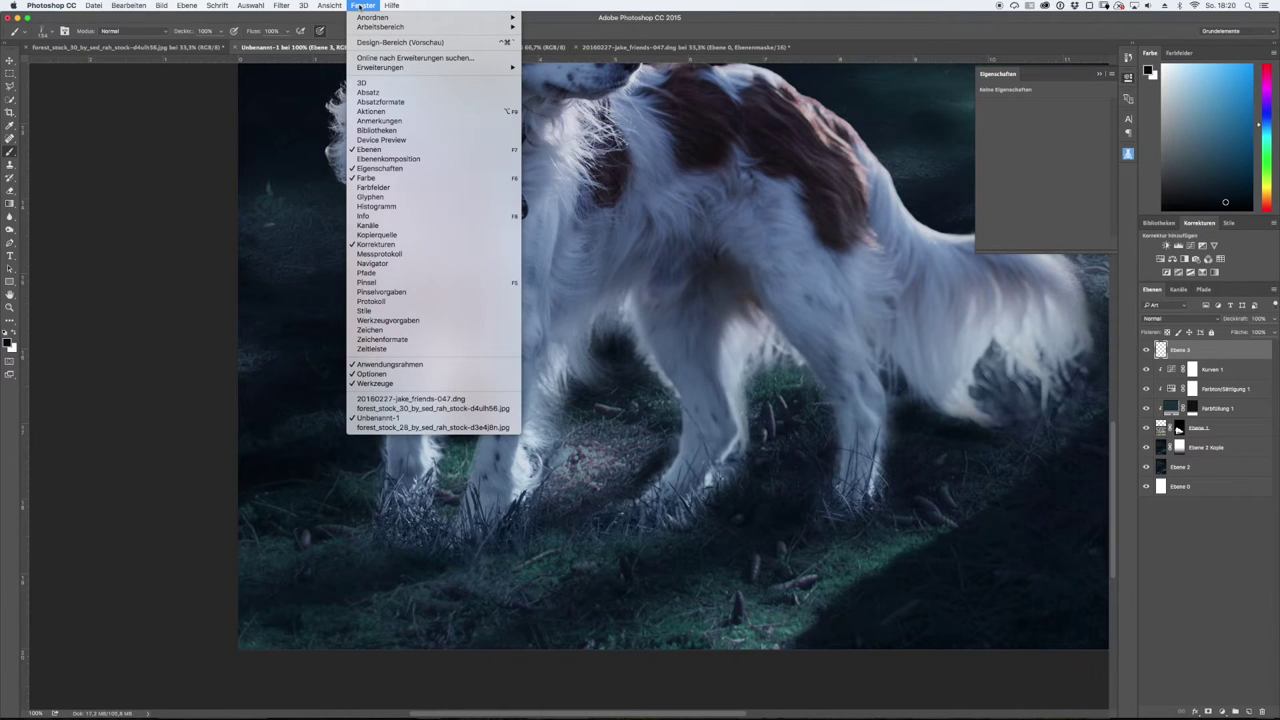
{"action": "left_click", "coordinate": [368, 282]}
{"action": "left_click", "coordinate": [913, 197]}
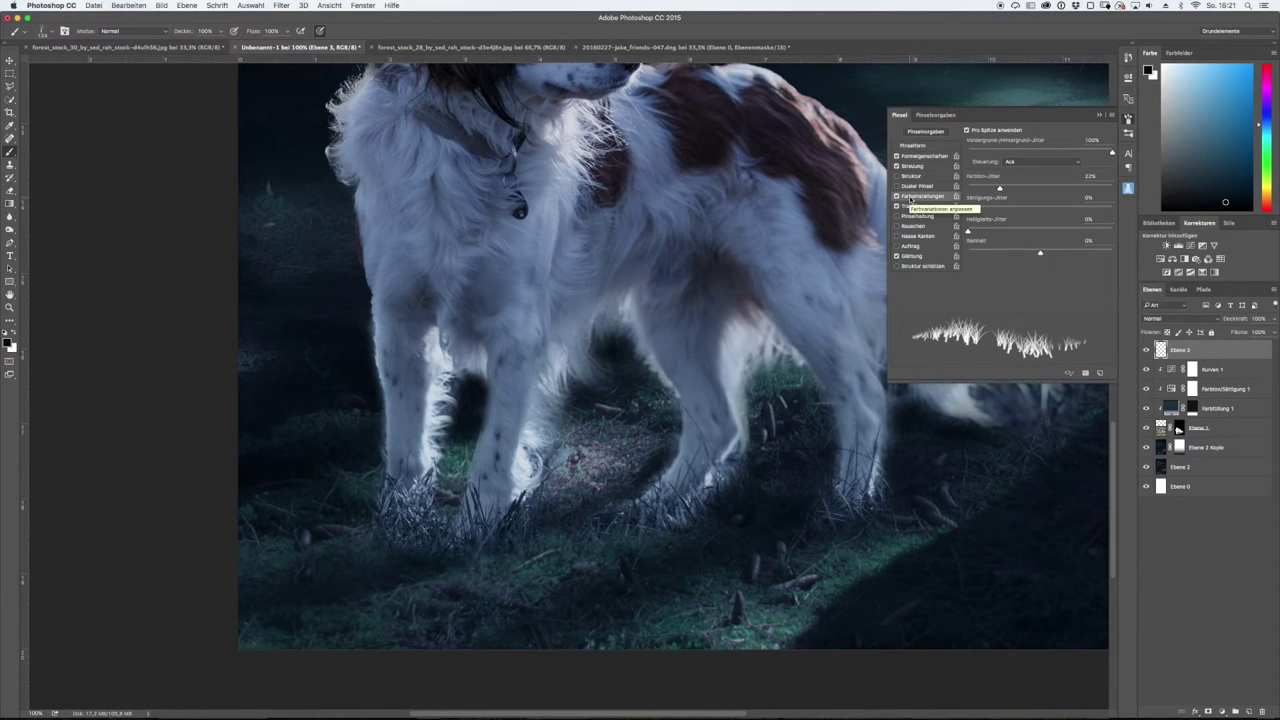
{"action": "left_click", "coordinate": [1128, 120]}
- Set the foreground colour and a dark blue background colour sampled from the image
{"action": "left_click", "coordinate": [8, 342]}
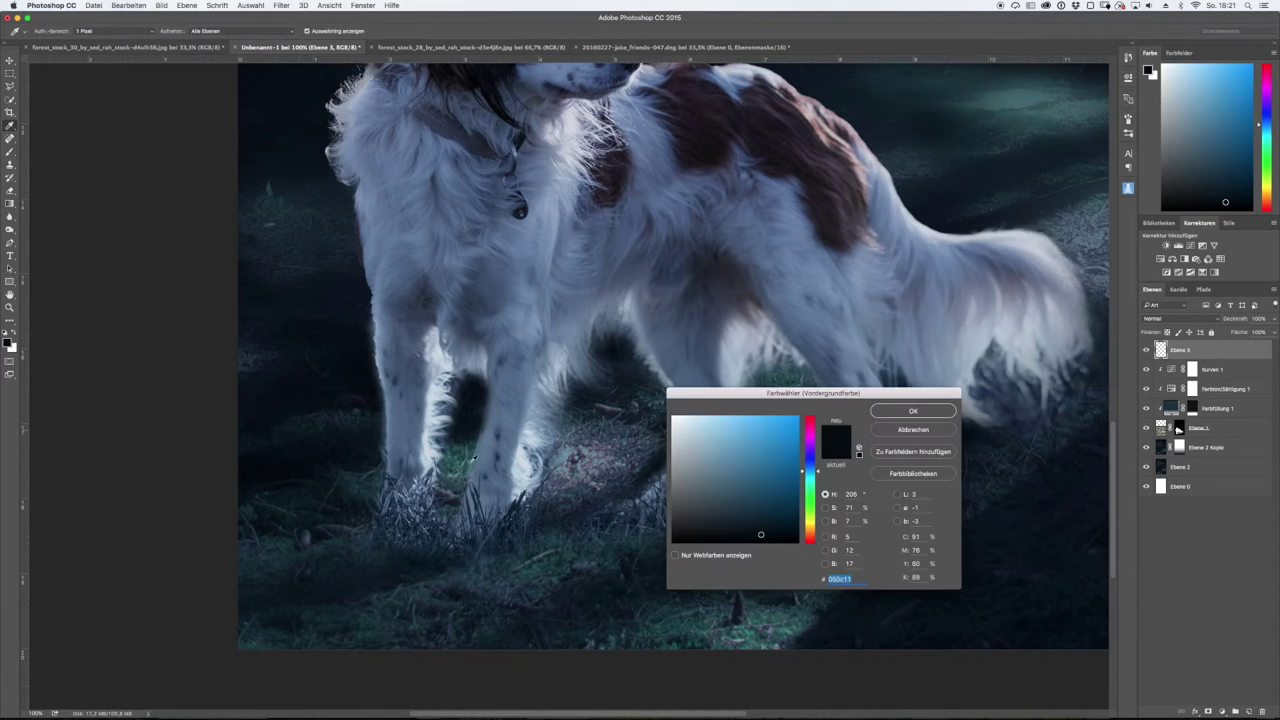
{"action": "left_click", "coordinate": [913, 411]}
{"action": "left_click", "coordinate": [13, 348]}
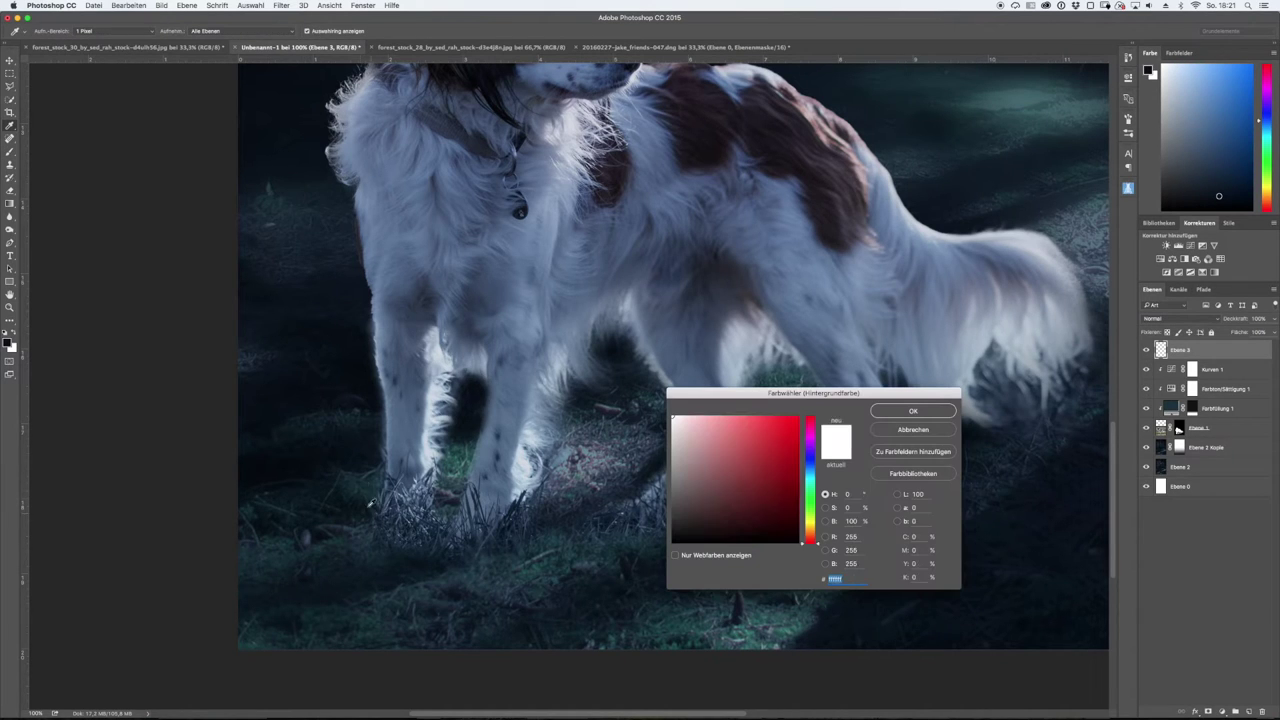
{"action": "left_click", "coordinate": [447, 465]}
{"action": "left_click", "coordinate": [913, 411]}
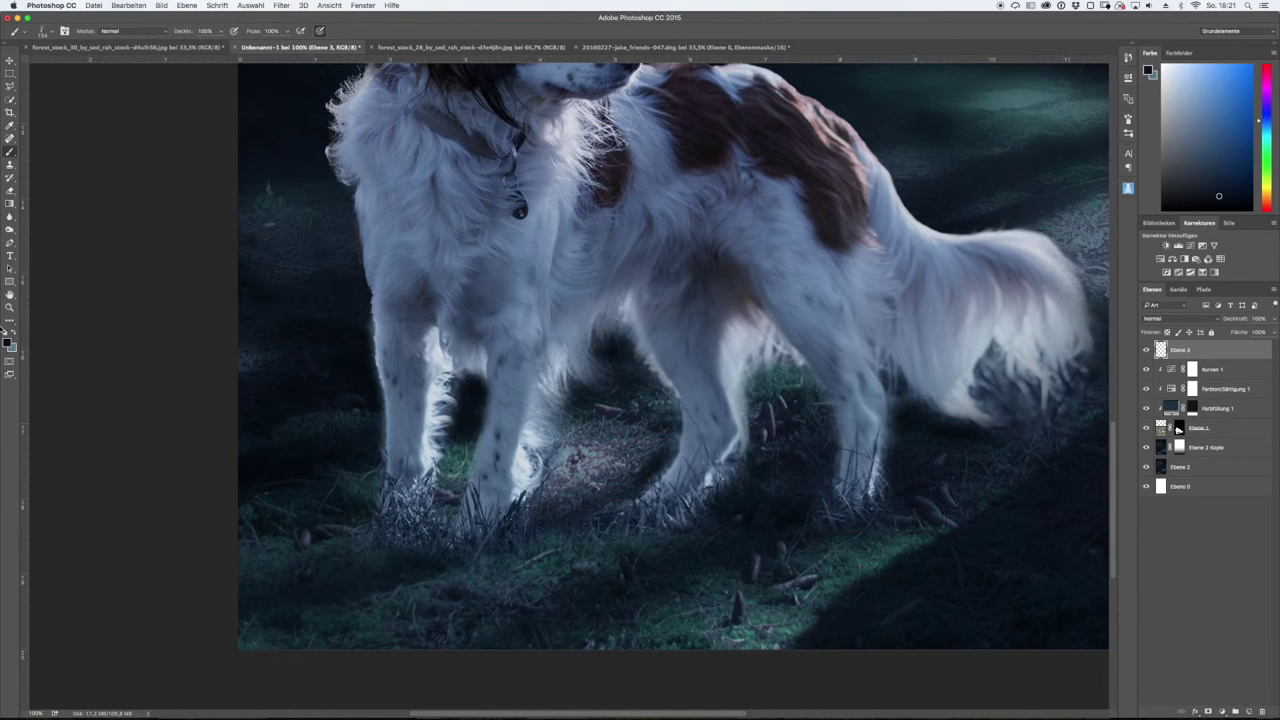
{"action": "left_click", "coordinate": [13, 348]}
{"action": "left_click", "coordinate": [541, 526]}
{"action": "left_click", "coordinate": [913, 411]}
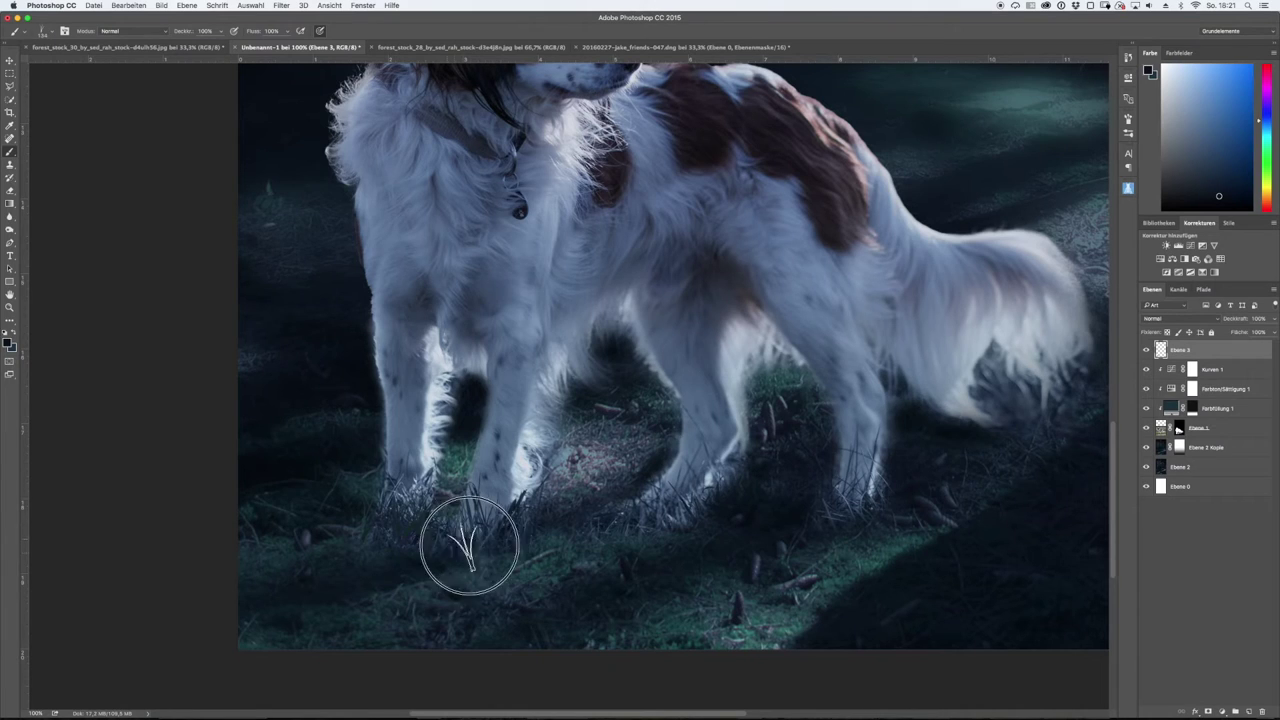
- Paint grass blades around the front and hind paws, shrinking the brush as you go
{"action": "left_click_drag", "start_coordinate": [608, 509], "coordinate": [660, 509]}
{"action": "left_click", "coordinate": [446, 526]}
{"action": "left_click", "coordinate": [418, 535]}
{"action": "key", "text": "bracketleft"}
{"action": "left_click", "coordinate": [540, 500]}
{"action": "key", "text": "bracketleft"}
{"action": "left_click", "coordinate": [665, 495]}
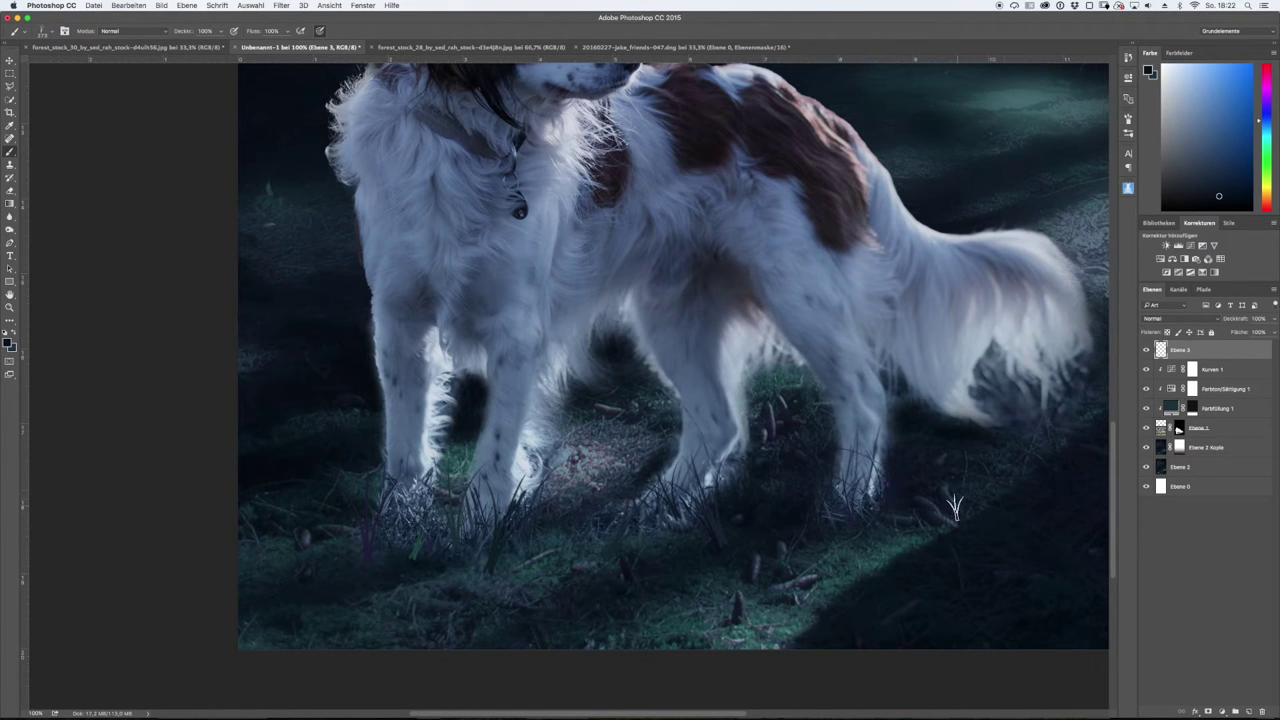
- Add a layer mask to the grass layer and switch to a large soft round brush
{"action": "left_click", "coordinate": [1230, 711]}
{"action": "left_click", "coordinate": [42, 31]}
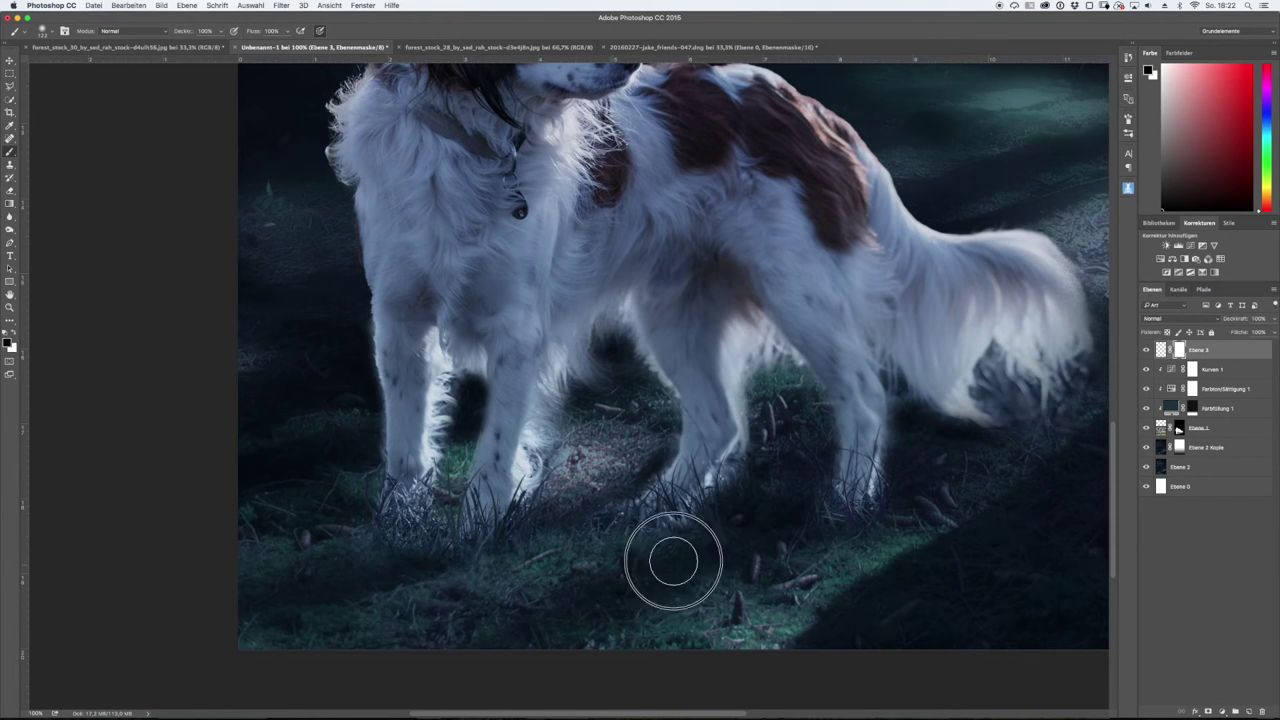
{"action": "key", "text": "ctrl+minus"}
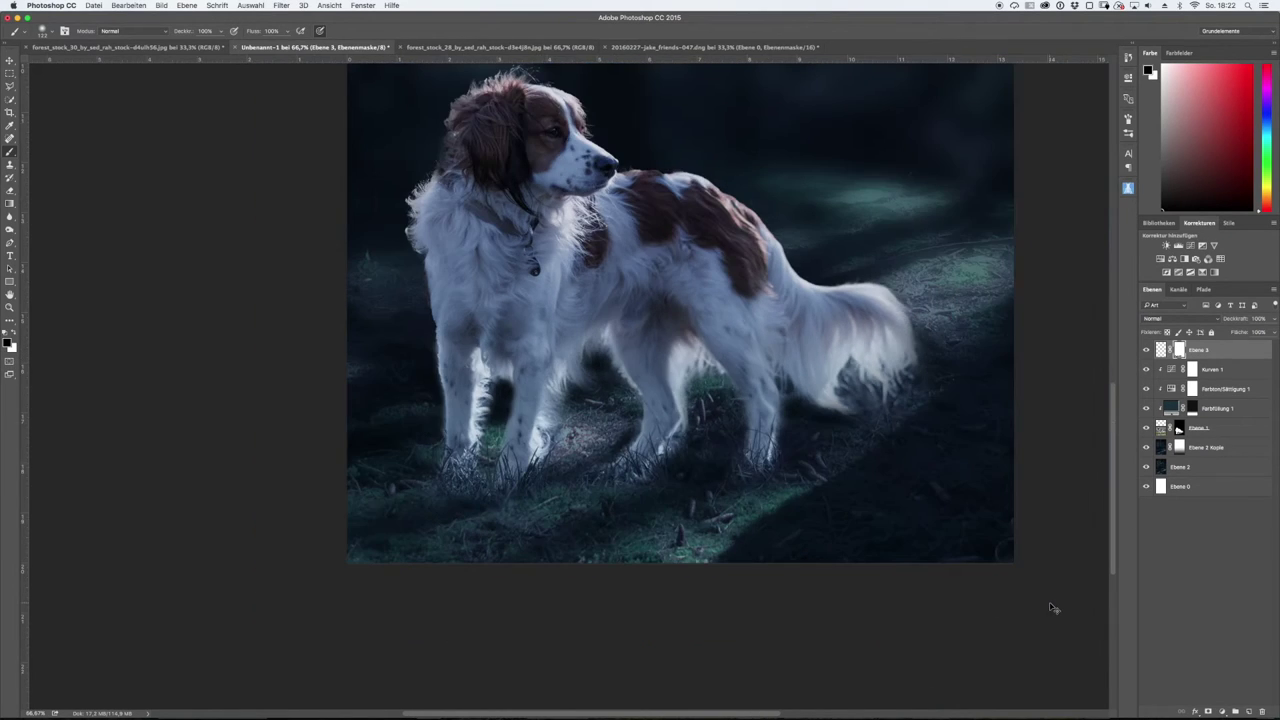
{"action": "key", "text": "ctrl+minus"}
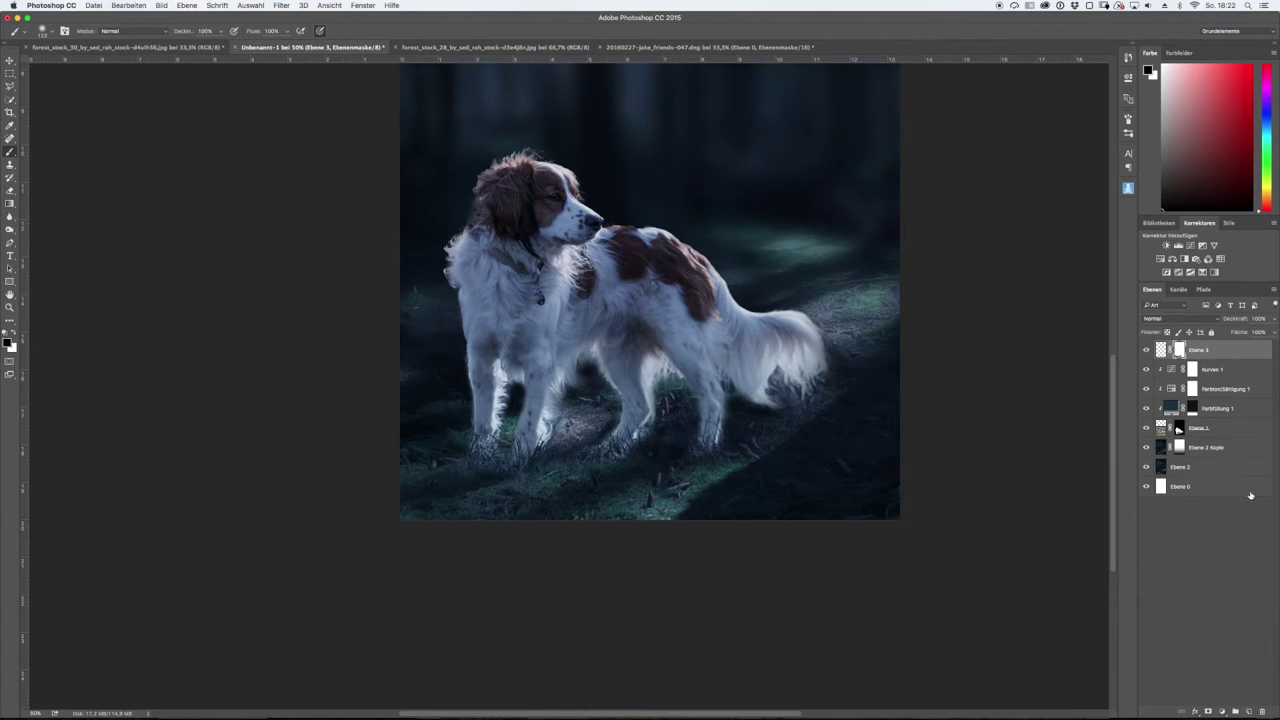
{"action": "left_click", "coordinate": [1222, 711]}
- Add a Brightness/Contrast layer at about -150 brightness and invert its mask
{"action": "left_click", "coordinate": [1230, 582]}
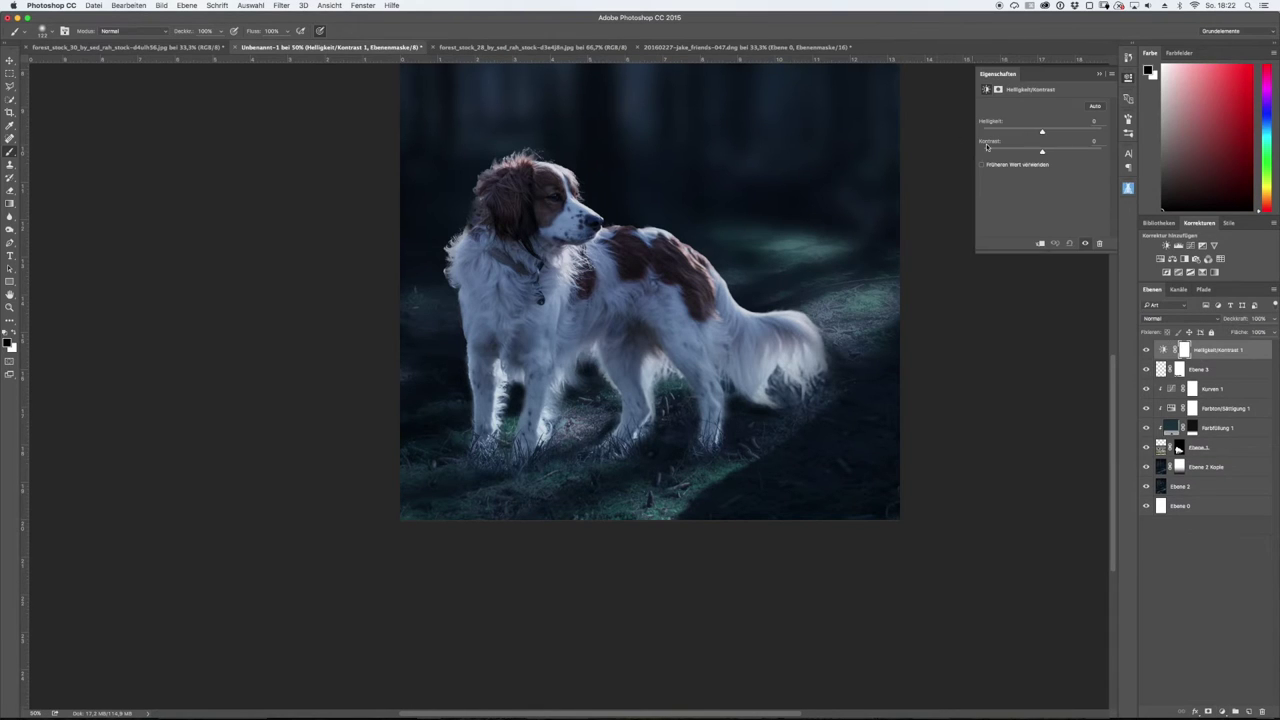
{"action": "left_click", "coordinate": [1002, 125]}
{"action": "left_click_drag", "start_coordinate": [1002, 126], "coordinate": [967, 127]}
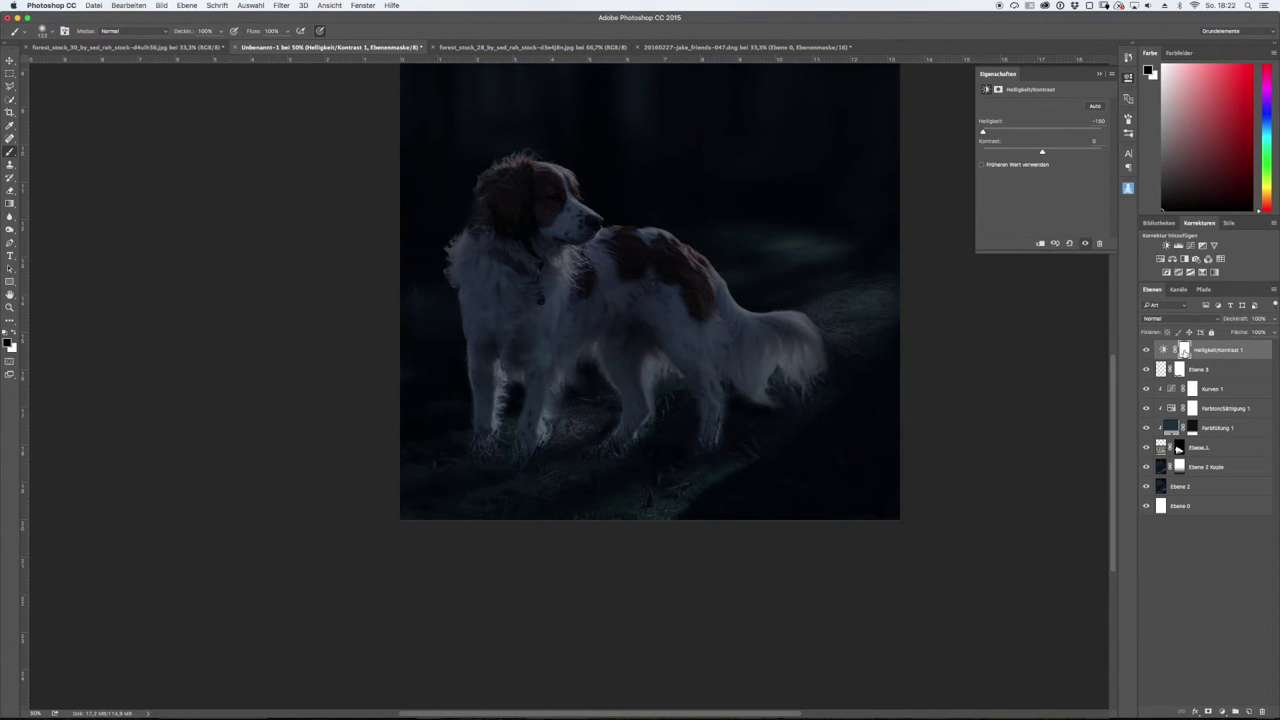
{"action": "key", "text": "ctrl+i"}
- Paint white on the mask to darken the ground beneath the dog's feet
{"action": "key", "text": "x"}
{"action": "mouse_move", "coordinate": [696, 458]}
{"action": "left_mouse_down"}
{"action": "mouse_move", "coordinate": [603, 483]}
{"action": "mouse_move", "coordinate": [503, 480]}
{"action": "mouse_move", "coordinate": [469, 514]}
{"action": "mouse_move", "coordinate": [574, 503]}
{"action": "left_mouse_up"}
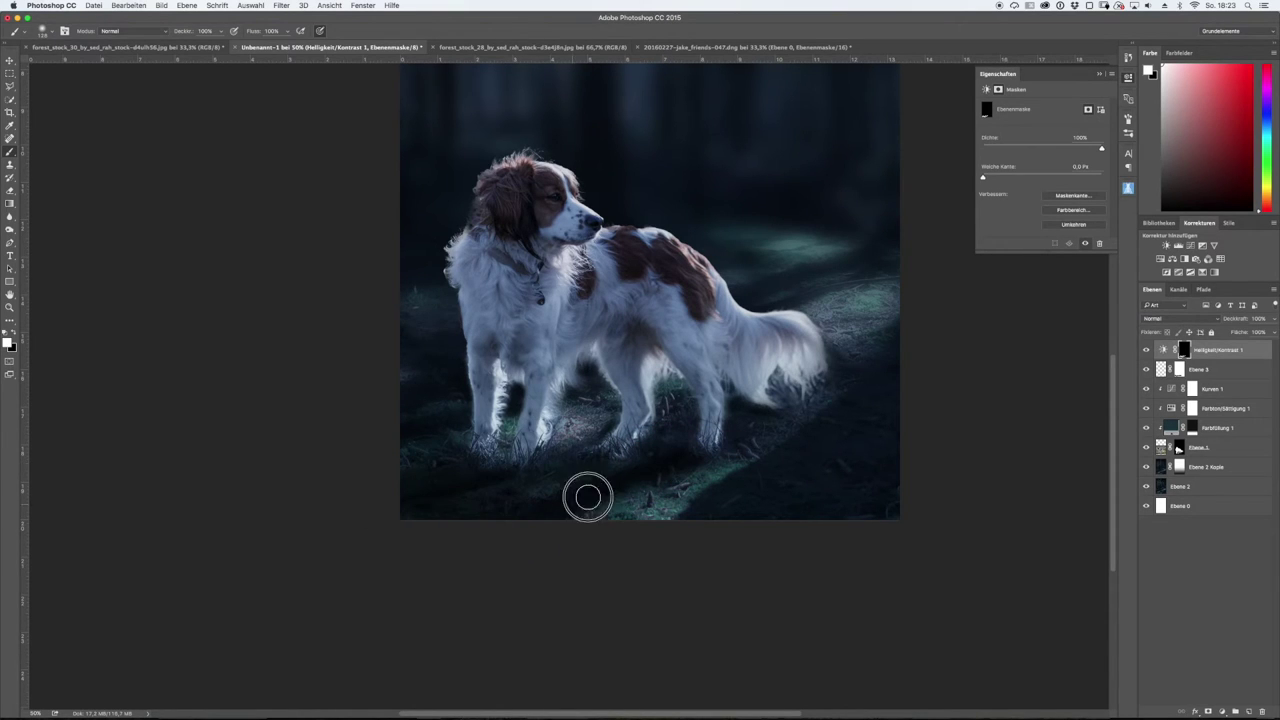
{"action": "key", "text": "ctrl+alt+z"}
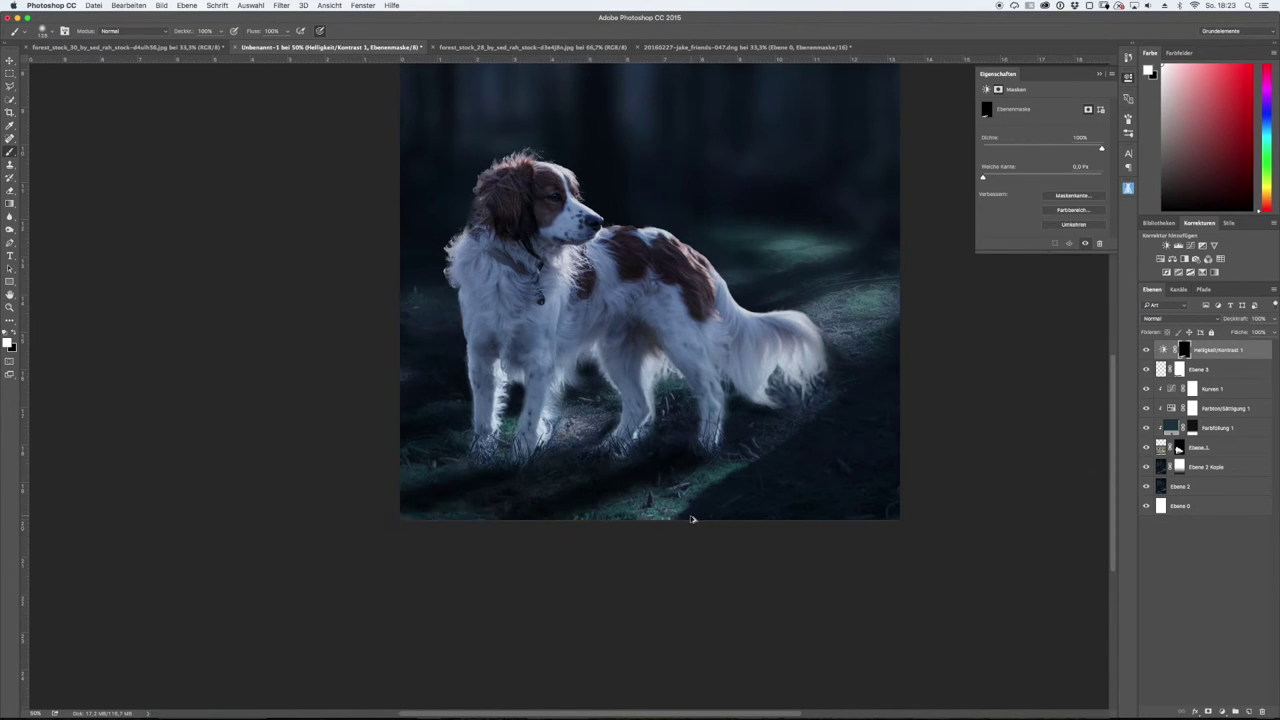
{"action": "key", "text": "ctrl+alt+z"}
{"action": "key", "text": "ctrl+alt+z"}
{"action": "key", "text": "ctrl+alt+z"}
{"action": "key", "text": "bracketright"}
{"action": "mouse_move", "coordinate": [560, 531]}
{"action": "left_mouse_down"}
{"action": "mouse_move", "coordinate": [540, 490]}
{"action": "mouse_move", "coordinate": [423, 514]}
{"action": "left_mouse_up"}
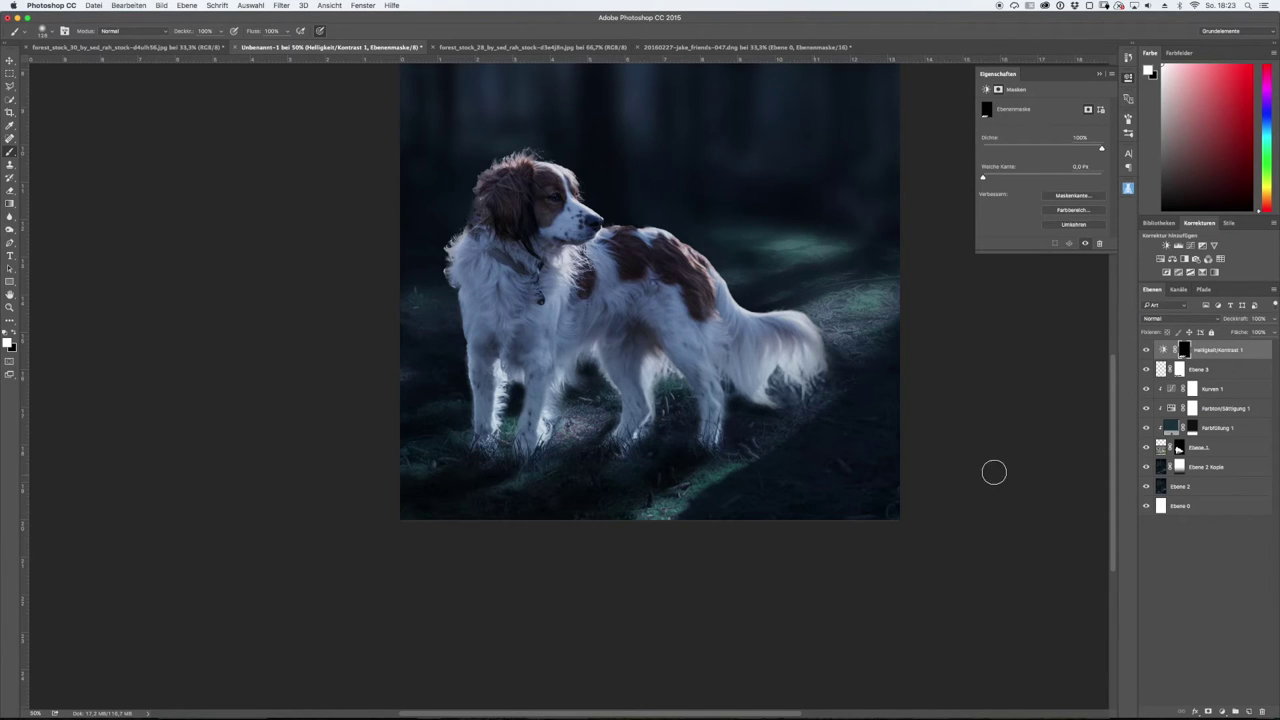
- Refine the darkening around the legs and lower the layer opacity to 84%
{"action": "left_click_drag", "start_coordinate": [1260, 335], "coordinate": [1246, 335]}
{"action": "key", "text": "ctrl+minus"}
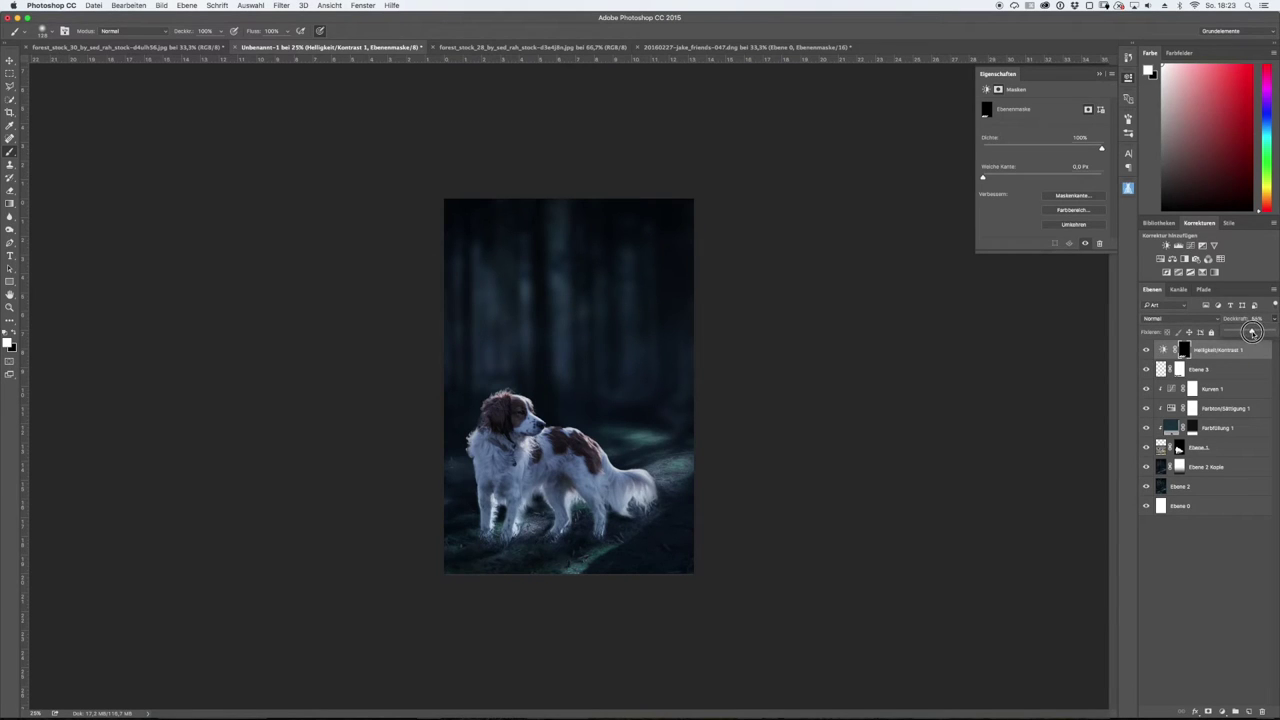
{"action": "key", "text": "ctrl+z"}
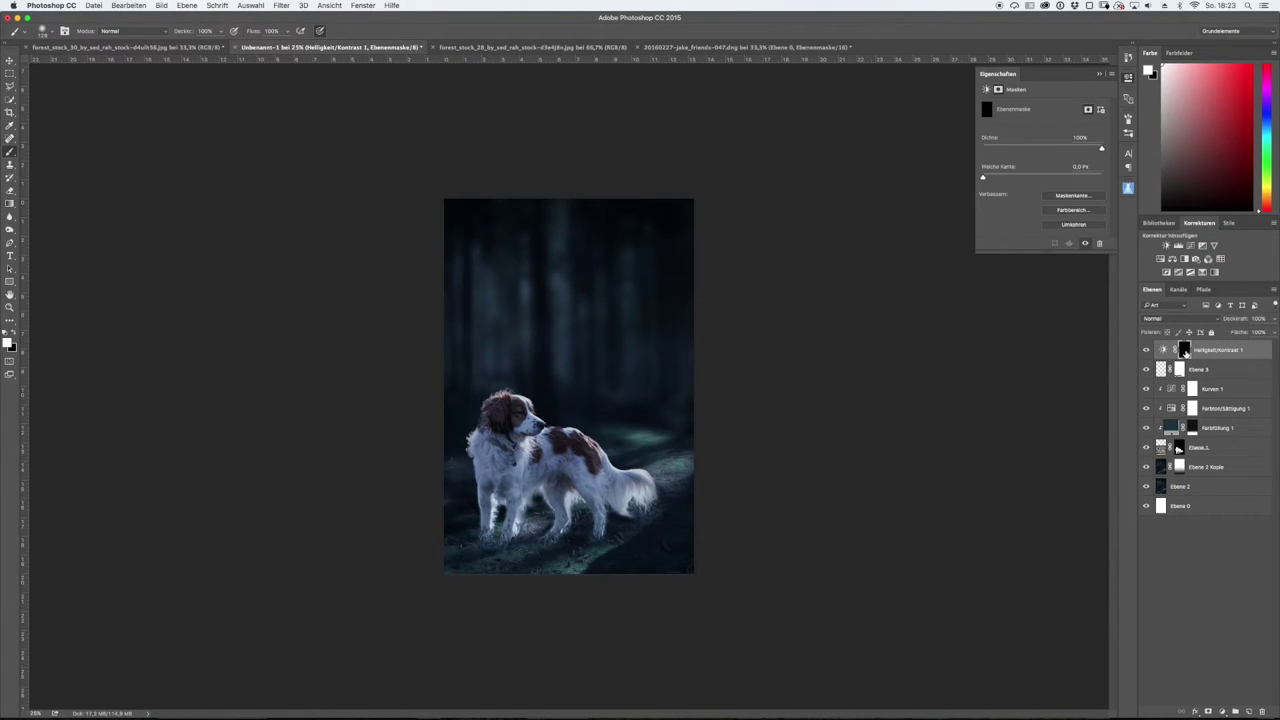
{"action": "mouse_move", "coordinate": [594, 539]}
{"action": "left_mouse_down"}
{"action": "mouse_move", "coordinate": [563, 560]}
{"action": "mouse_move", "coordinate": [491, 566]}
{"action": "mouse_move", "coordinate": [486, 543]}
{"action": "mouse_move", "coordinate": [578, 528]}
{"action": "left_mouse_up"}
{"action": "key", "text": "bracketleft"}
{"action": "key", "text": "bracketleft"}
{"action": "key", "text": "bracketleft"}
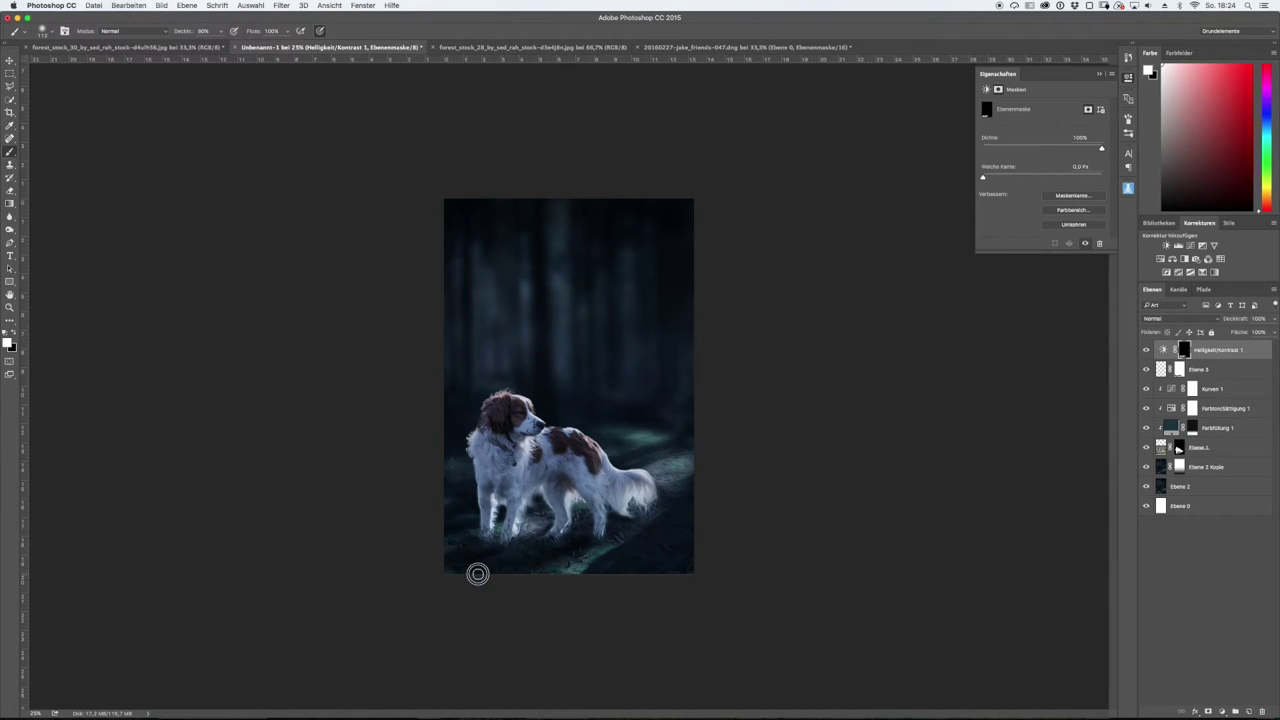
{"action": "left_click_drag", "start_coordinate": [1272, 318], "coordinate": [1265, 332]}
{"action": "left_click", "coordinate": [571, 547]}
{"action": "left_click_drag", "start_coordinate": [528, 560], "coordinate": [510, 555]}
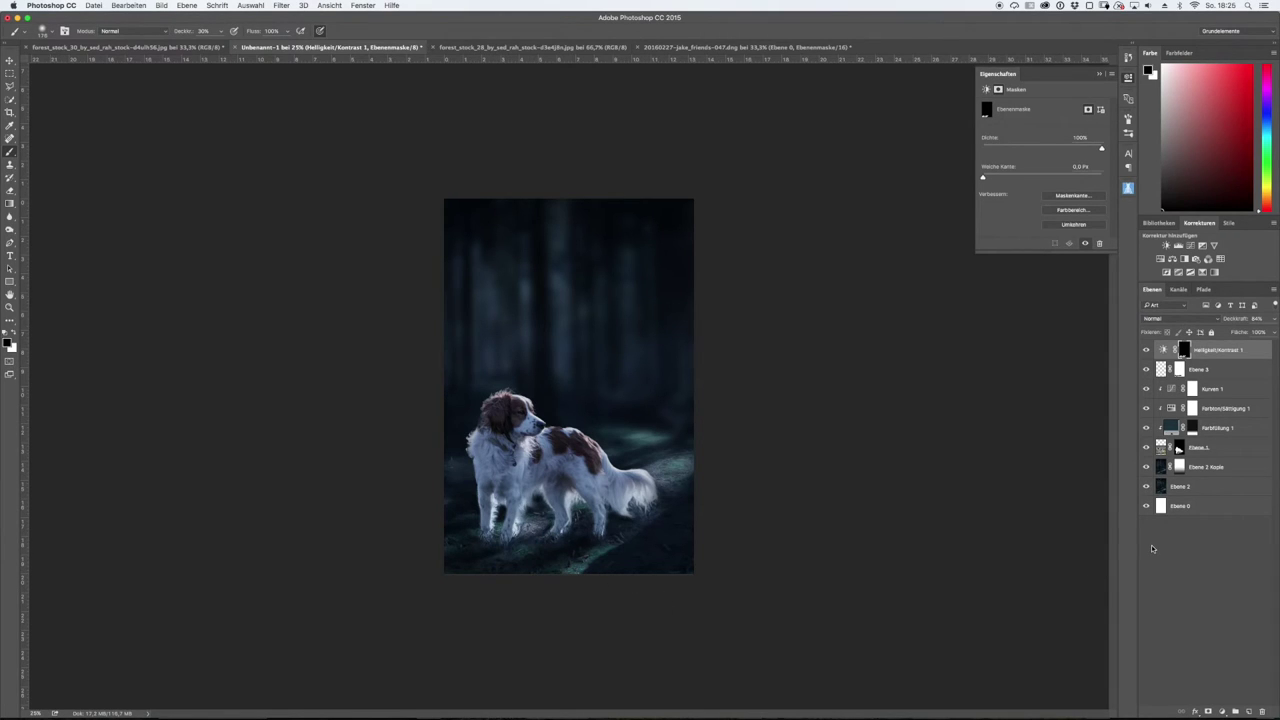
{"action": "left_click", "coordinate": [1230, 388]}
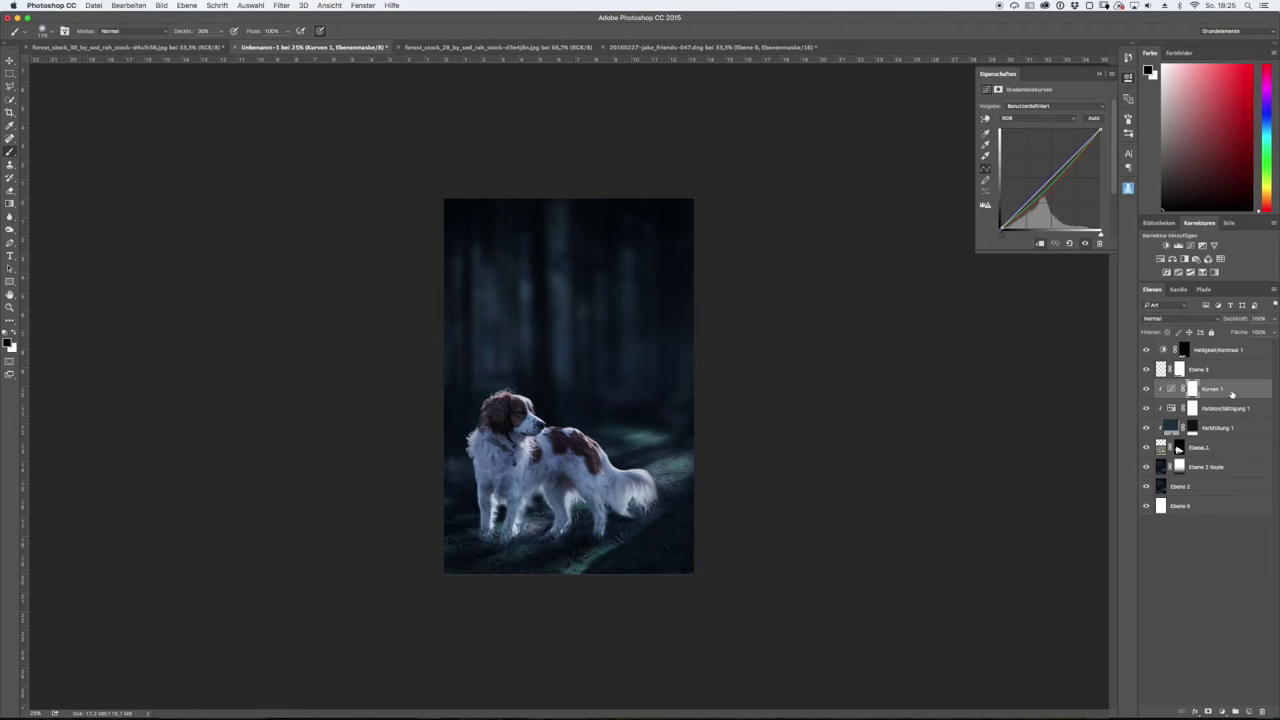
- Add a second Brightness/Contrast layer and lower its brightness to about -33
{"action": "left_click", "coordinate": [1222, 711]}
{"action": "left_click", "coordinate": [1222, 552]}
{"action": "right_click", "coordinate": [1228, 388]}
{"action": "left_click", "coordinate": [1150, 471]}
{"action": "left_click_drag", "start_coordinate": [1042, 133], "coordinate": [1037, 133]}
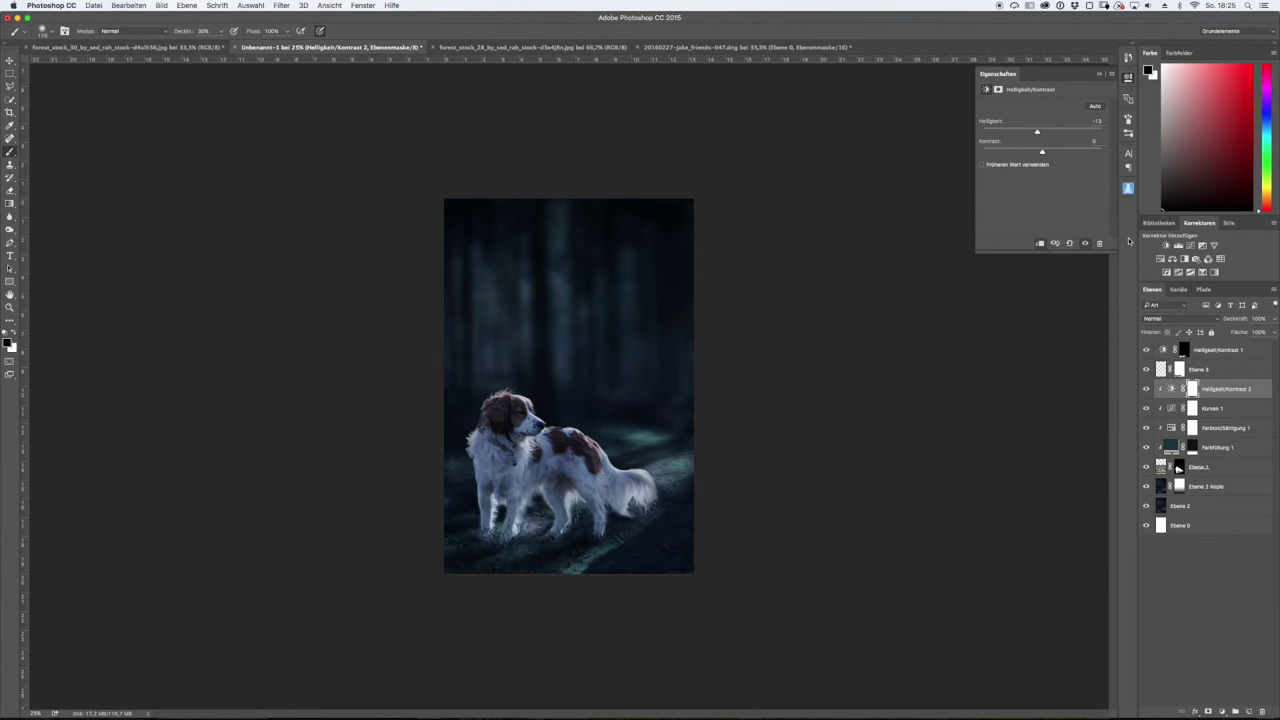
{"action": "left_click_drag", "start_coordinate": [1037, 133], "coordinate": [1029, 133]}
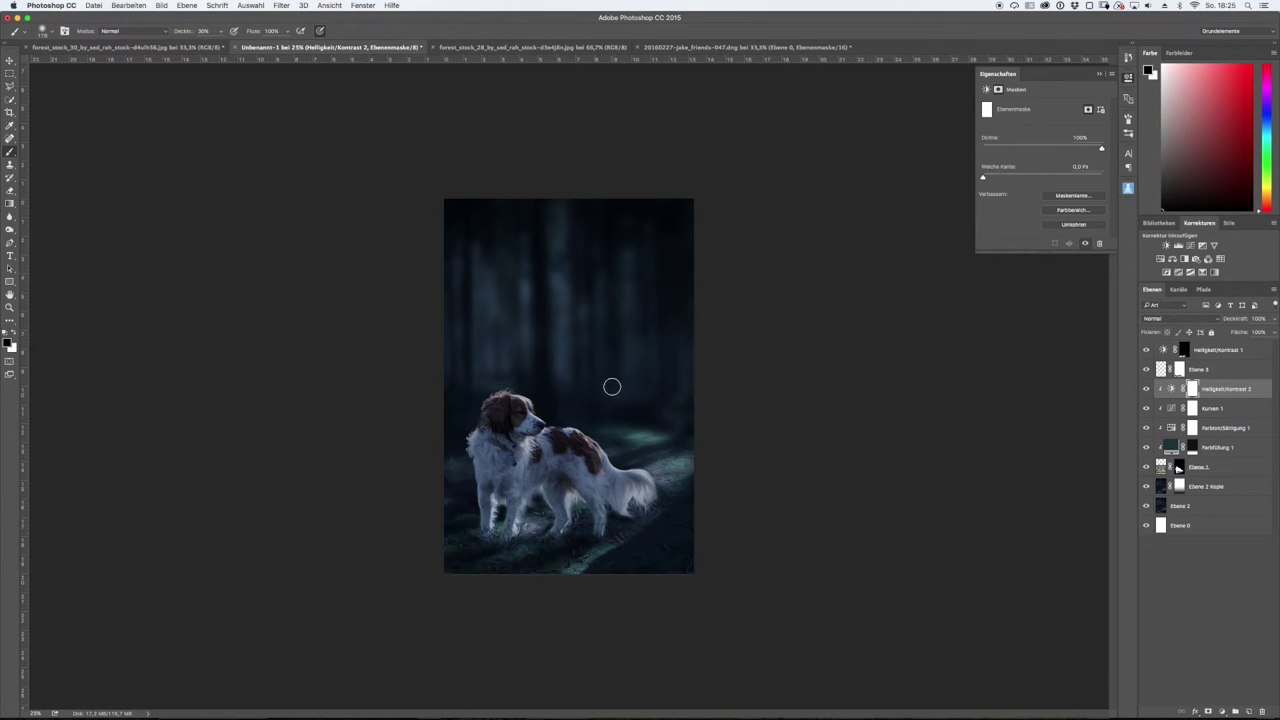
{"action": "key", "text": "super+plus"}
{"action": "key", "text": "super+plus"}
{"action": "key", "text": "super+plus"}
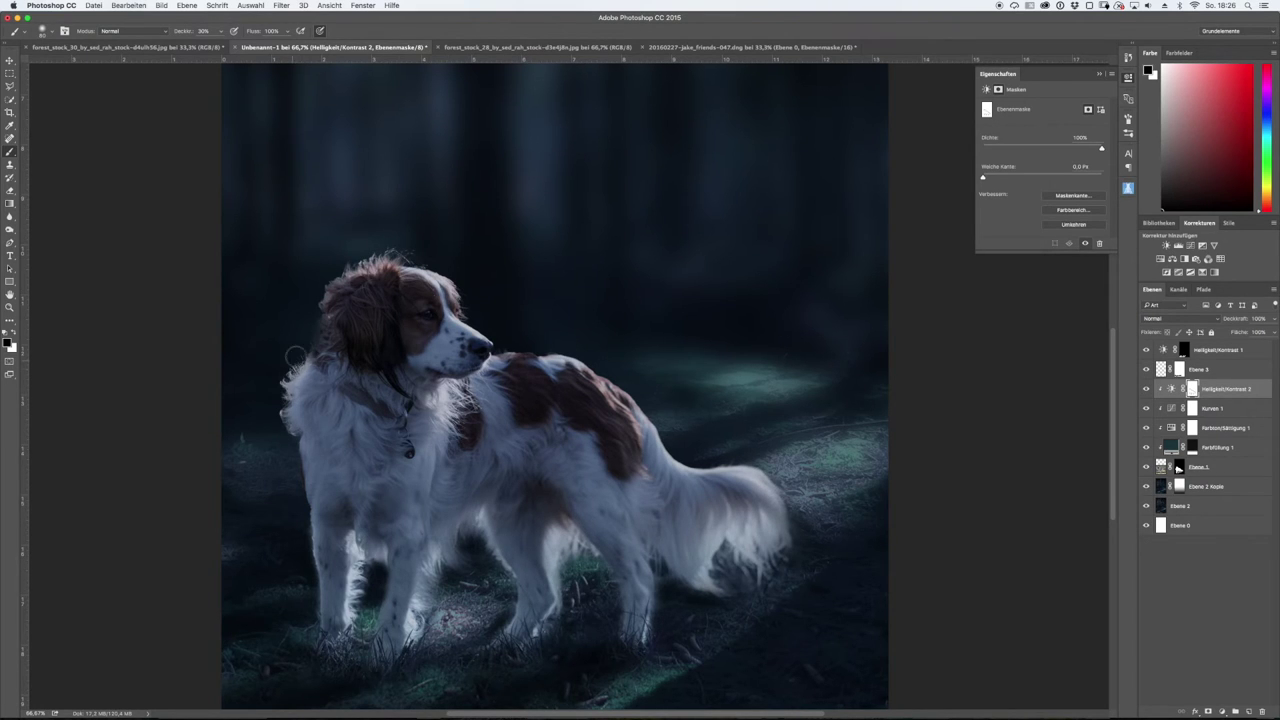
- Select the dog layer Ebene 1 and create empty Ebene 4 above it
{"action": "scroll", "coordinate": [789, 514], "scroll_direction": "left", "scroll_amount": 3}
{"action": "scroll", "coordinate": [811, 446], "scroll_direction": "up", "scroll_amount": 3}
{"action": "scroll", "coordinate": [775, 481], "scroll_direction": "up", "scroll_amount": 2}
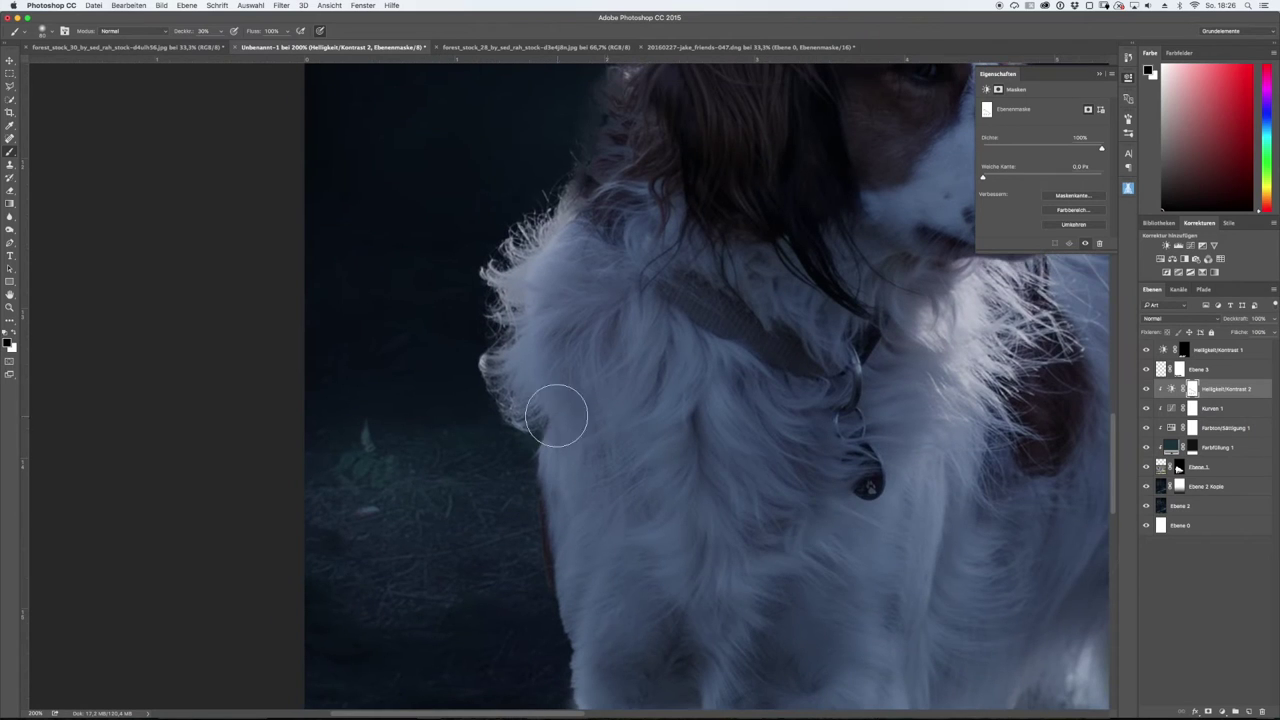
{"action": "left_click", "coordinate": [365, 365], "text": "ctrl"}
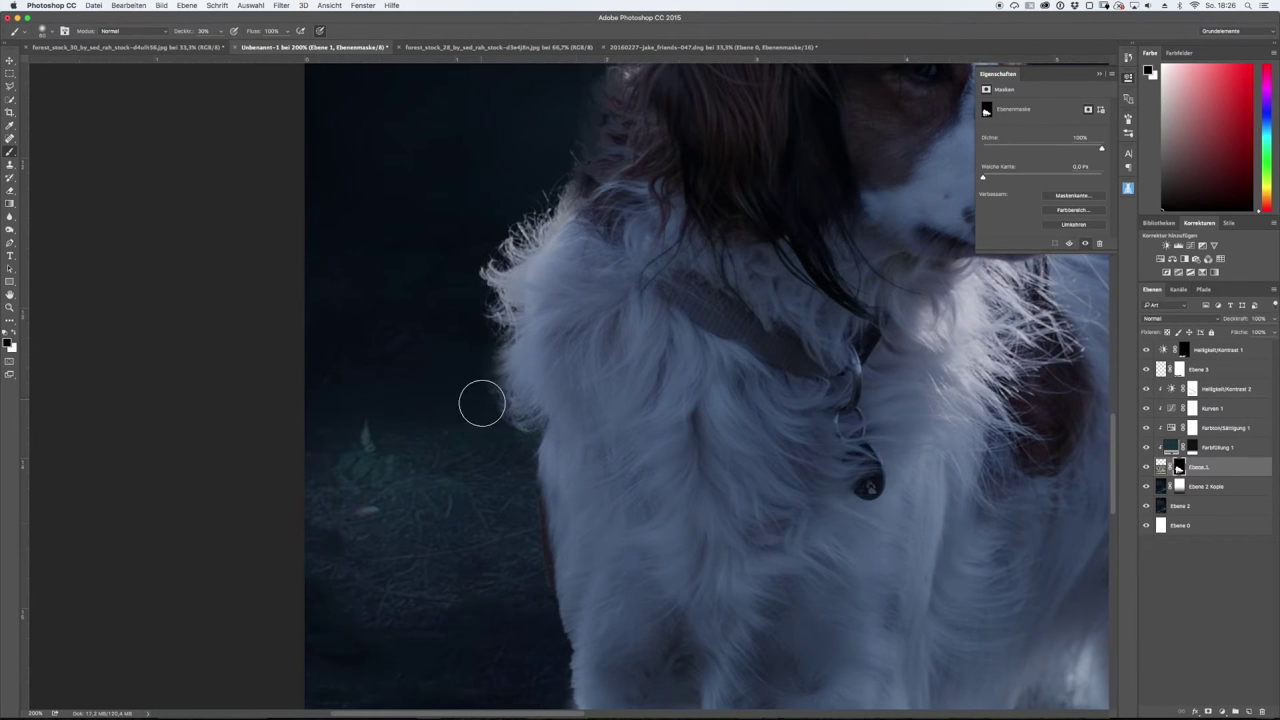
{"action": "scroll", "coordinate": [600, 430], "scroll_direction": "down", "scroll_amount": 5}
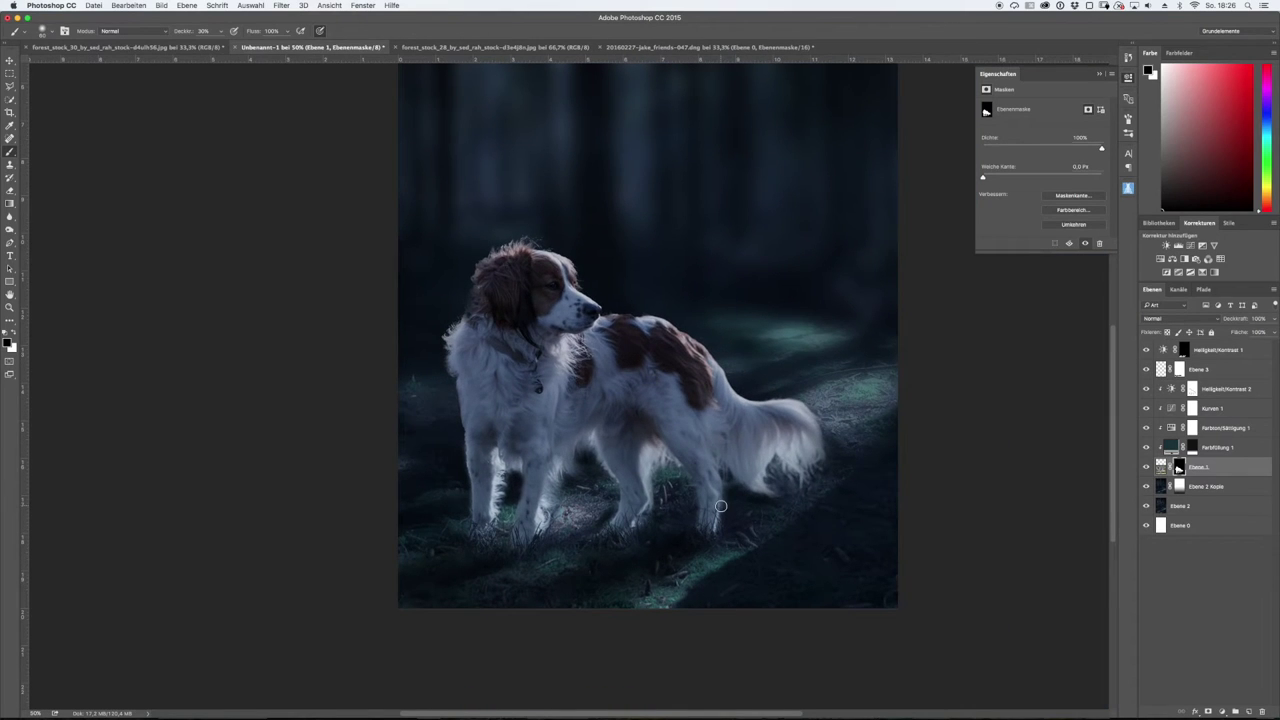
{"action": "left_click", "coordinate": [1234, 391]}
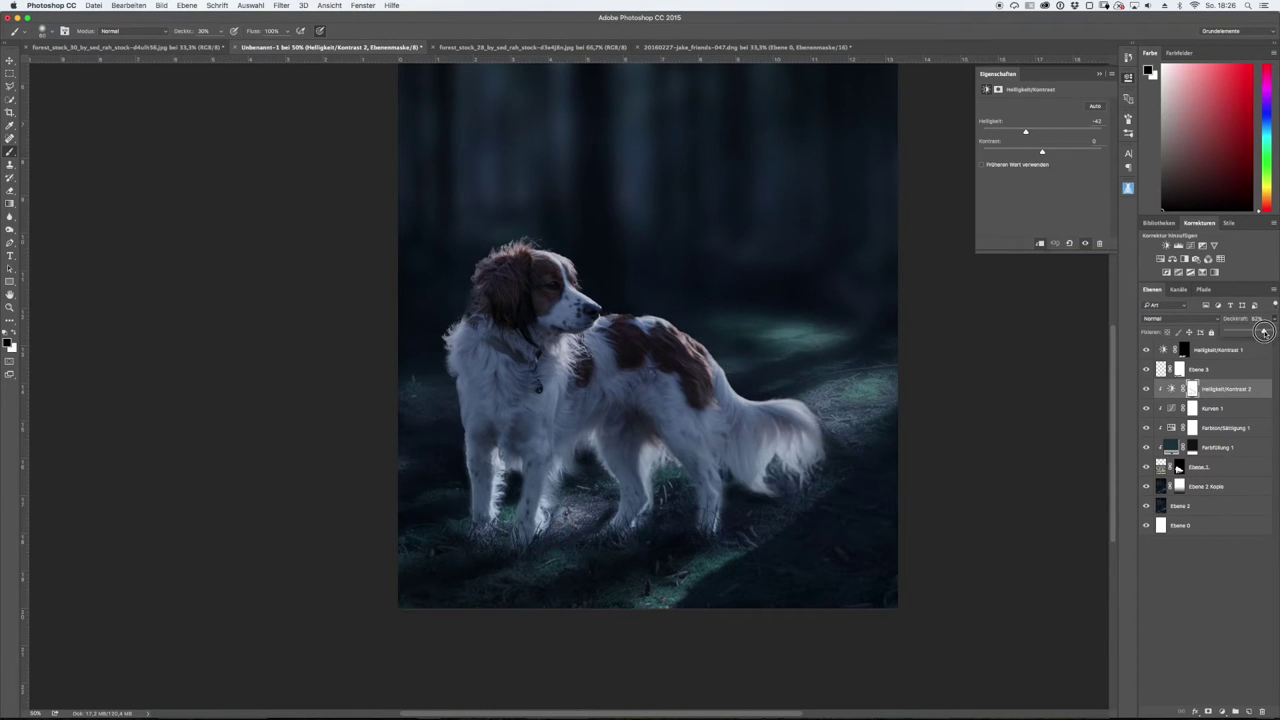
{"action": "left_click", "coordinate": [1200, 466]}
{"action": "key", "text": "ctrl+shift+alt+n"}
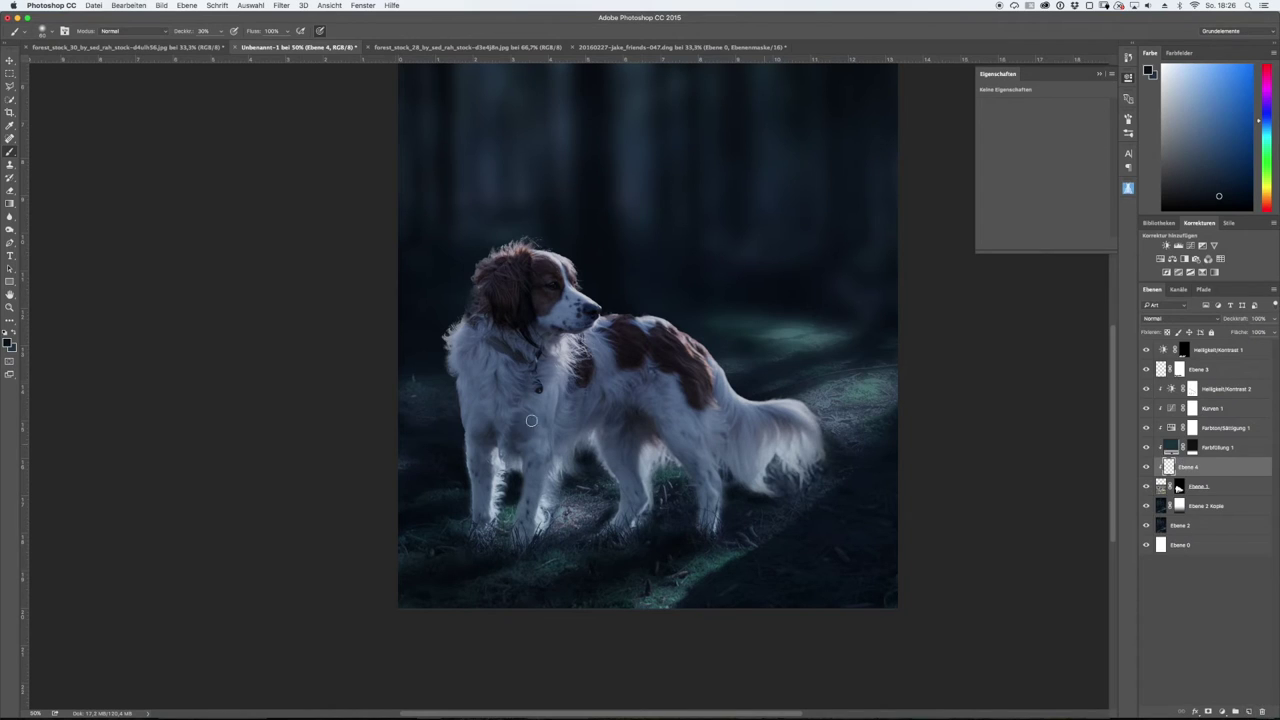
- Move Ebene 4 below Ebene 3, clone-stamp the chest, and add Ebene 5 on top
{"action": "left_click_drag", "start_coordinate": [1198, 474], "coordinate": [1193, 389]}
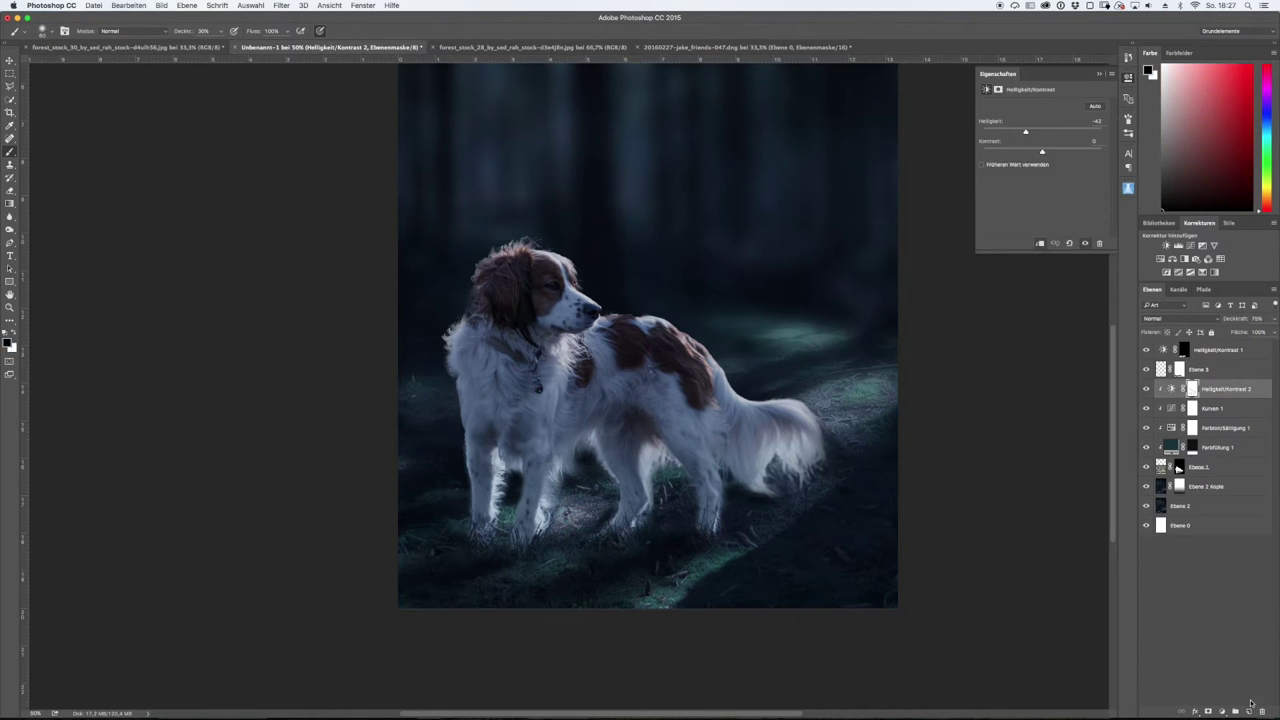
{"action": "key", "text": "s"}
{"action": "left_click", "coordinate": [539, 391], "text": "alt"}
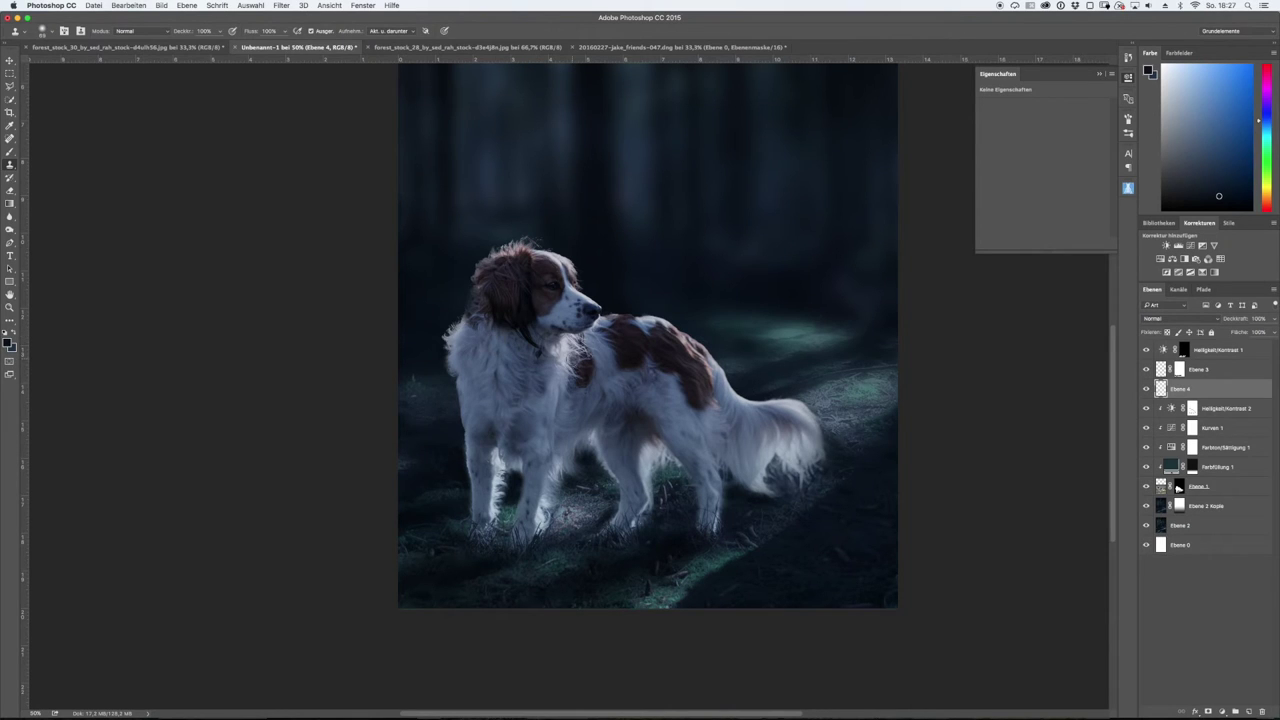
{"action": "key", "text": "super+minus"}
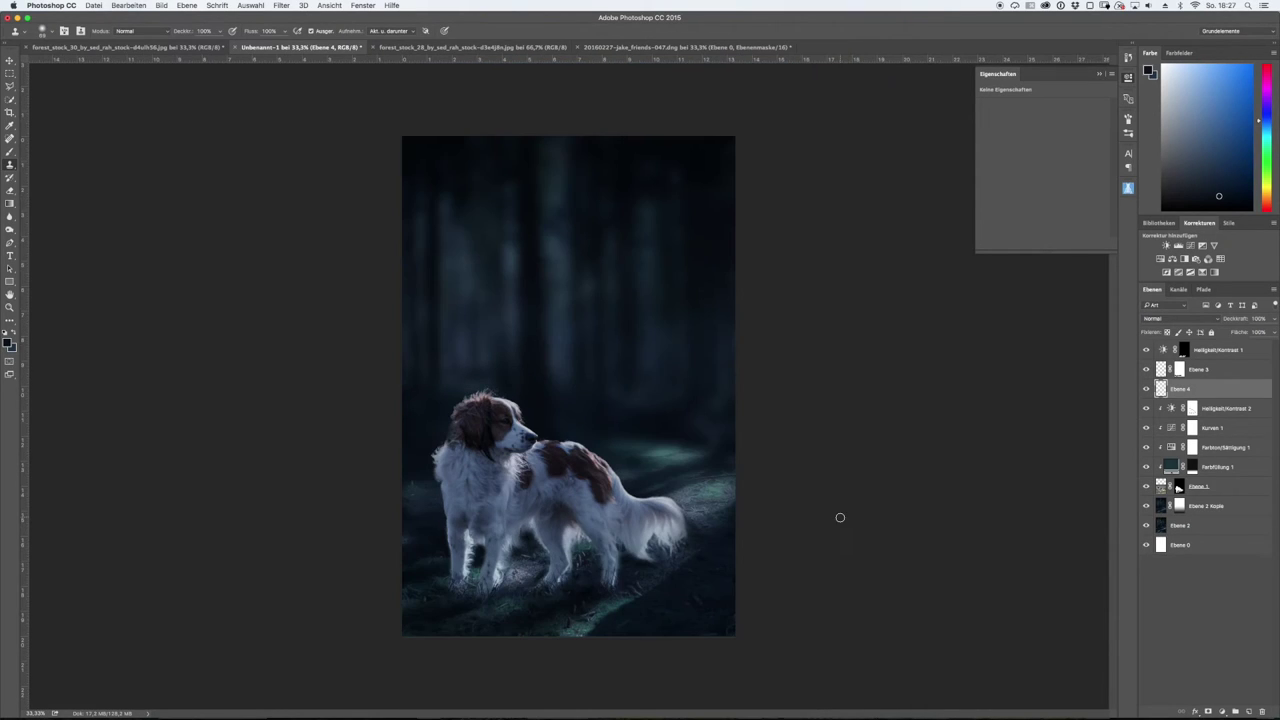
{"action": "key", "text": "super+shift+alt+n"}
- Make a test light-cyan glow, enlarge and move it up-right, then delete its layer
{"action": "key", "text": "b"}
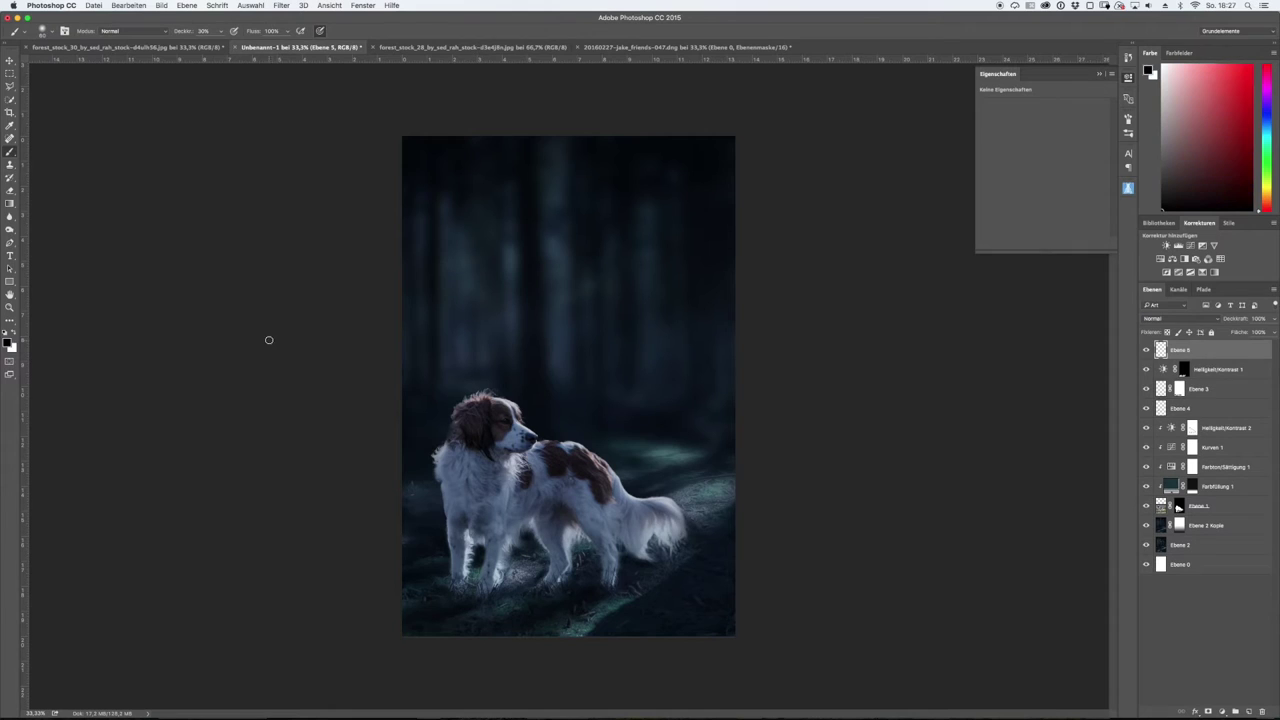
{"action": "left_click", "coordinate": [9, 343]}
{"action": "left_click", "coordinate": [811, 475]}
{"action": "left_click", "coordinate": [730, 431]}
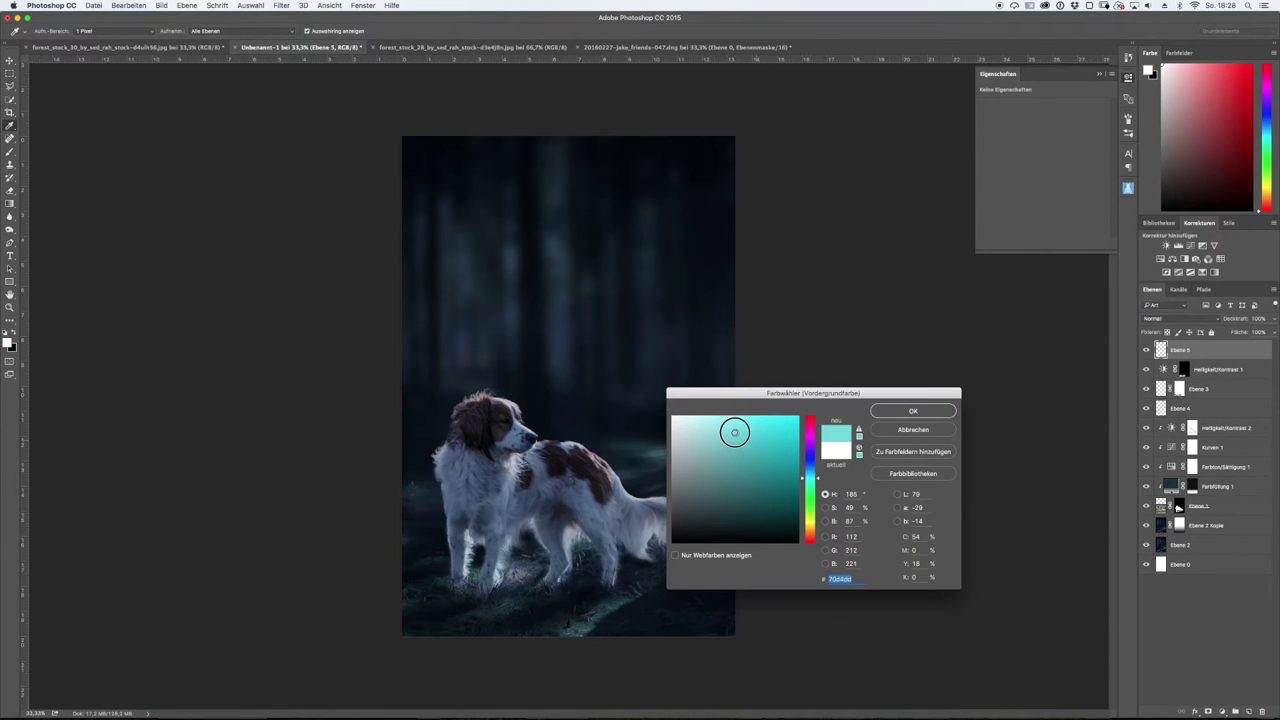
{"action": "left_click", "coordinate": [905, 413]}
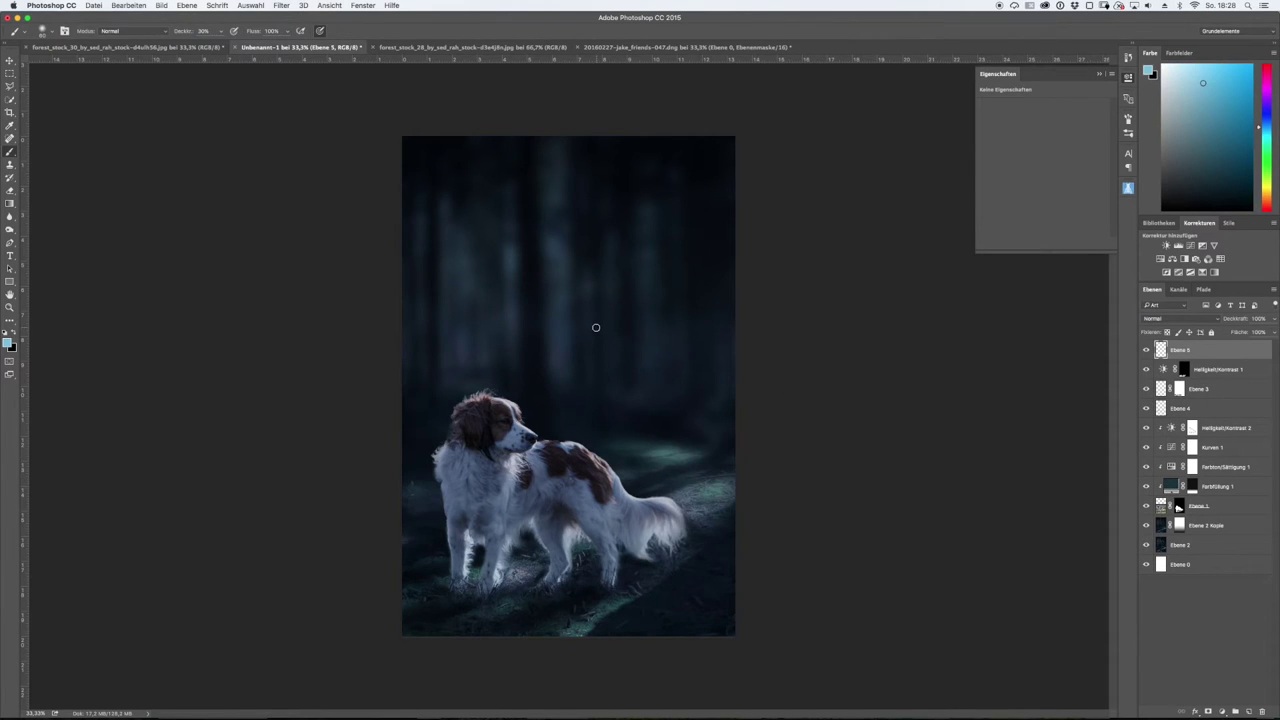
{"action": "key", "text": "ctrl+t"}
{"action": "left_click_drag", "start_coordinate": [606, 336], "coordinate": [931, 663]}
{"action": "key", "text": "Return"}
{"action": "key", "text": "v"}
{"action": "left_click_drag", "start_coordinate": [894, 434], "coordinate": [809, 242]}
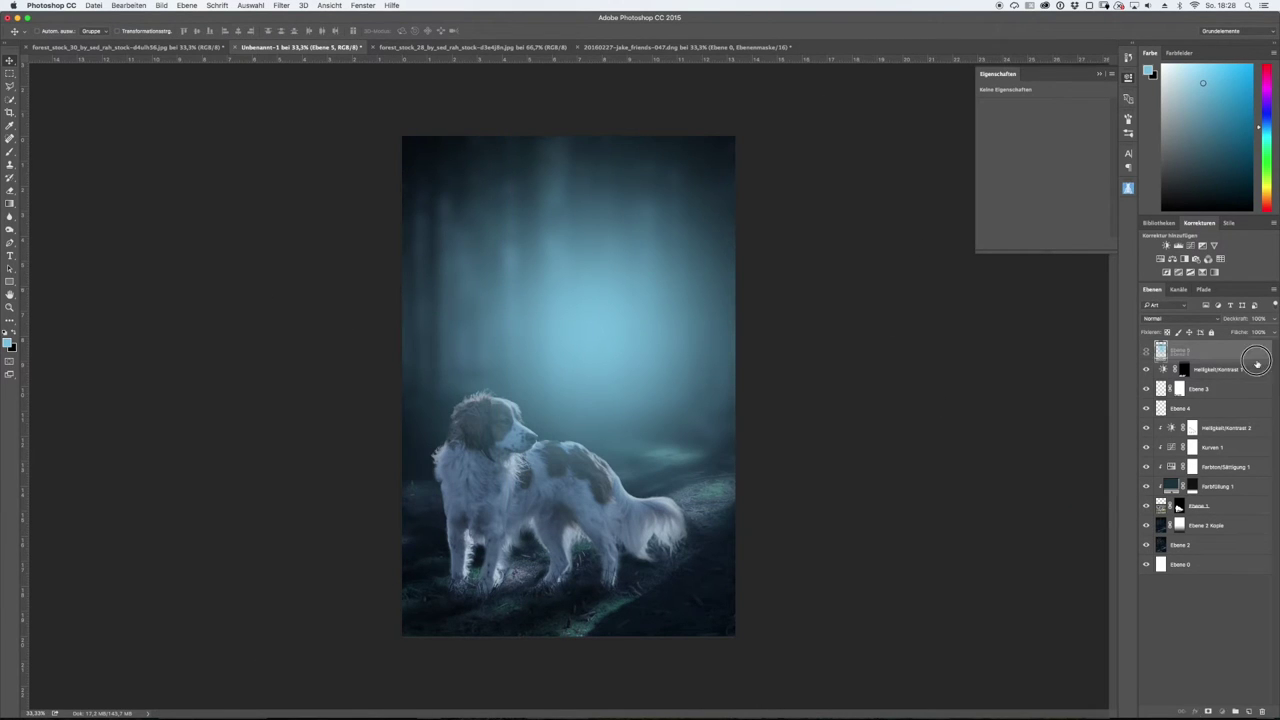
{"action": "left_click_drag", "start_coordinate": [1180, 349], "coordinate": [1260, 711]}
- Stamp the large light-ray brush in cyan at the top right on a new layer
{"action": "key", "text": "b"}
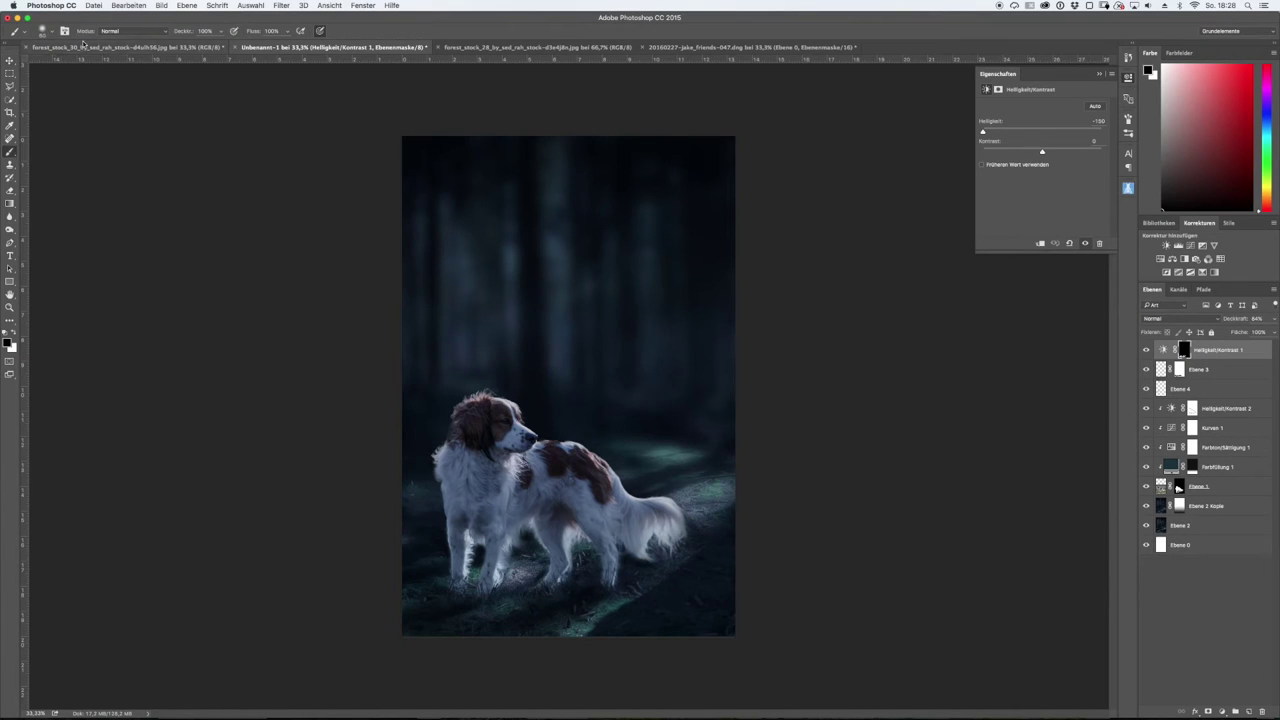
{"action": "right_click", "coordinate": [66, 161]}
{"action": "left_click", "coordinate": [37, 174]}
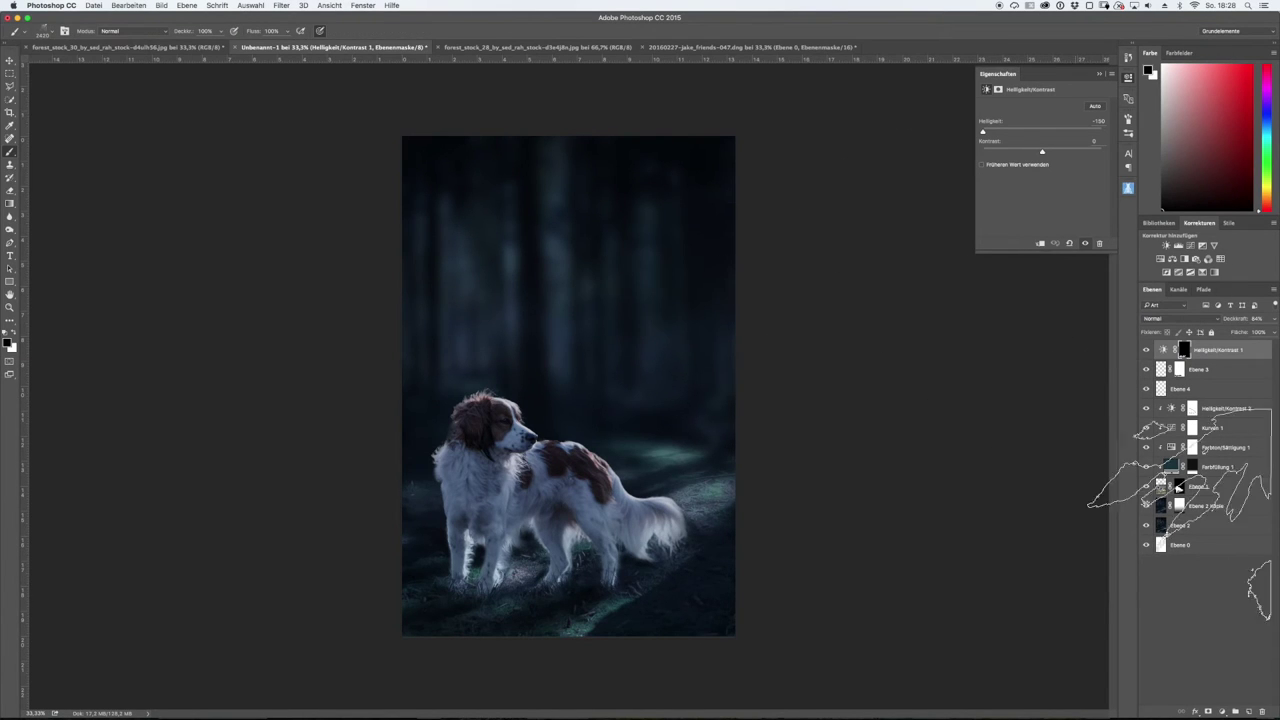
{"action": "left_click", "coordinate": [1241, 711]}
{"action": "key", "text": "x"}
{"action": "left_click", "coordinate": [775, 280]}
- Transform the light rays: scale them up, tilt about 22.8°, and position over the forest
{"action": "key", "text": "ctrl+minus"}
{"action": "key", "text": "ctrl+t"}
{"action": "mouse_move", "coordinate": [714, 251]}
{"action": "left_mouse_down"}
{"action": "mouse_move", "coordinate": [757, 177]}
{"action": "mouse_move", "coordinate": [674, 294]}
{"action": "mouse_move", "coordinate": [701, 333]}
{"action": "left_mouse_up"}
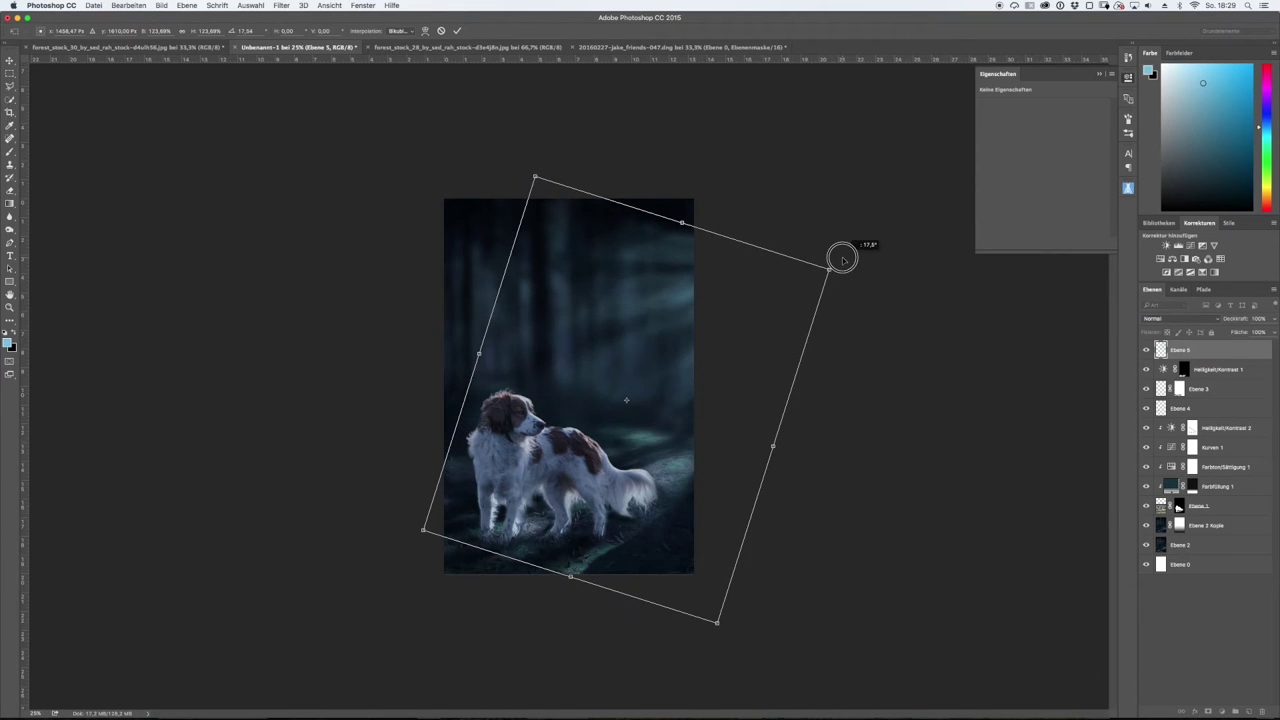
{"action": "left_click_drag", "start_coordinate": [820, 255], "coordinate": [966, 197]}
{"action": "mouse_move", "coordinate": [840, 300]}
{"action": "left_mouse_down"}
{"action": "mouse_move", "coordinate": [644, 320]}
{"action": "mouse_move", "coordinate": [686, 297]}
{"action": "left_mouse_up"}
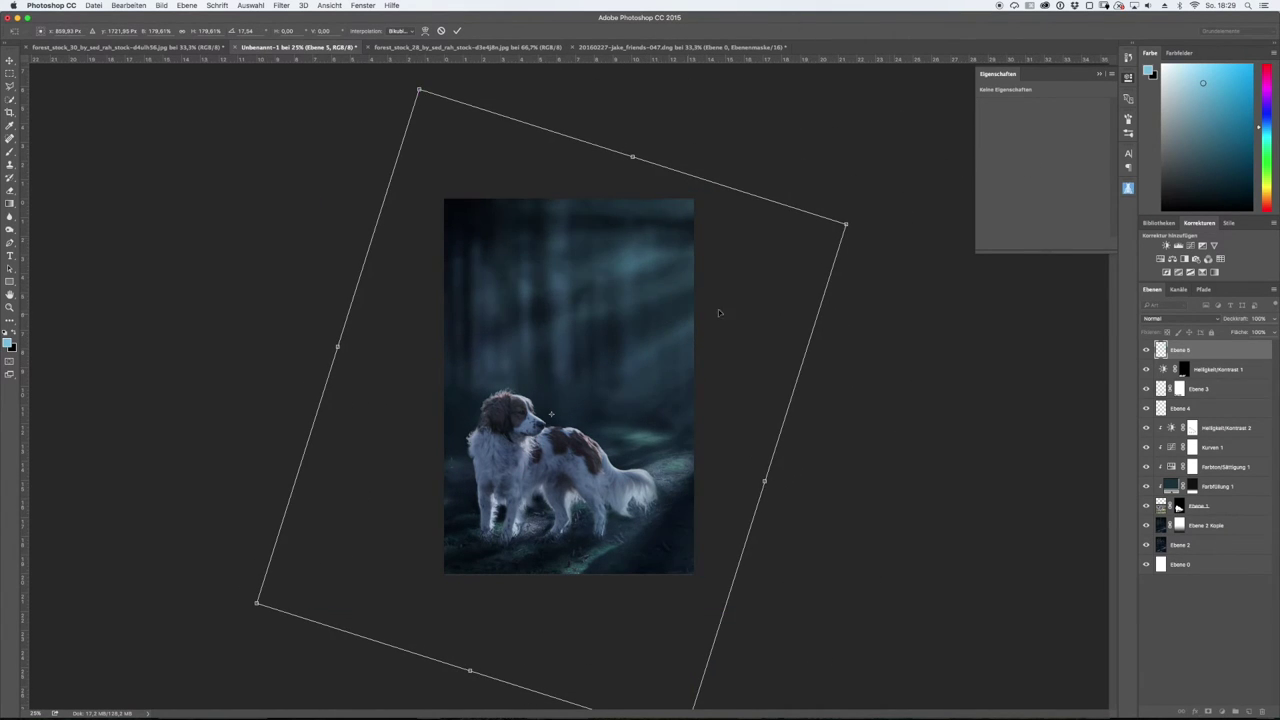
{"action": "left_click_drag", "start_coordinate": [917, 177], "coordinate": [948, 216]}
{"action": "left_click_drag", "start_coordinate": [766, 297], "coordinate": [783, 291]}
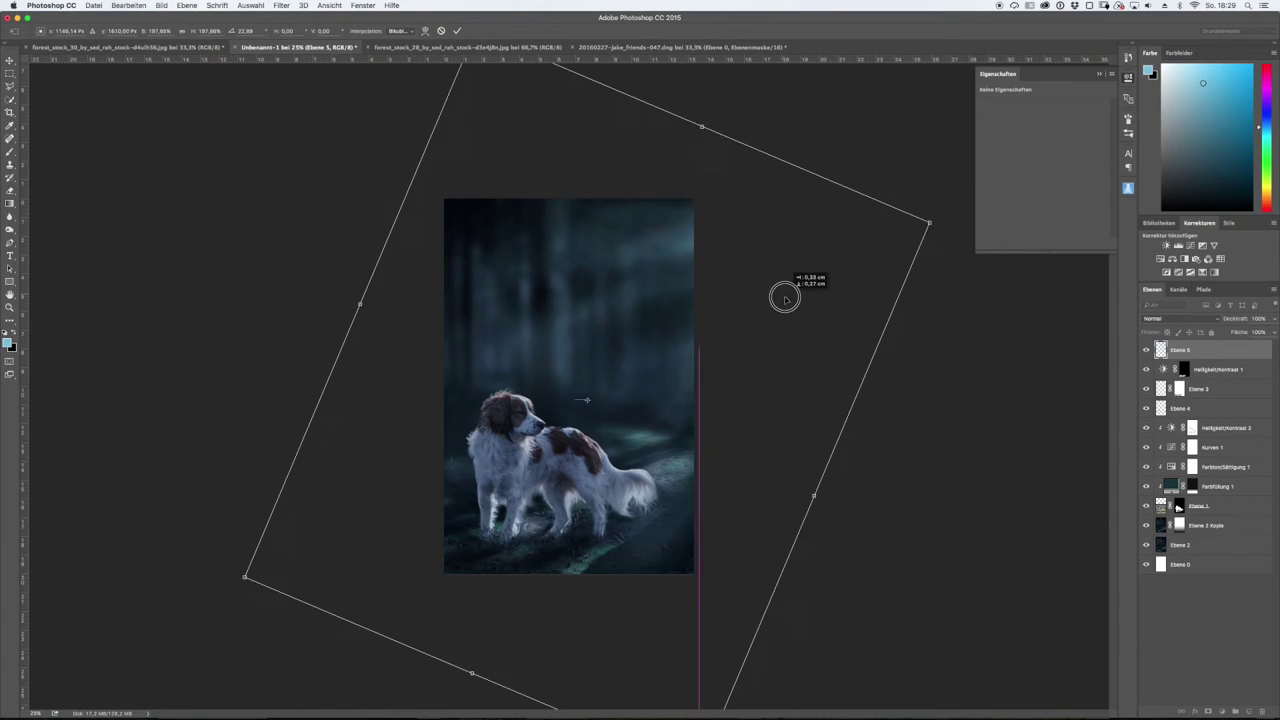
{"action": "key", "text": "Return"}
- Load the light-ray layer's pixels as a selection and reset colours to black and white
{"action": "key", "text": "b"}
{"action": "right_click", "coordinate": [1160, 349]}
{"action": "left_click", "coordinate": [1030, 347]}
{"action": "key", "text": "d"}
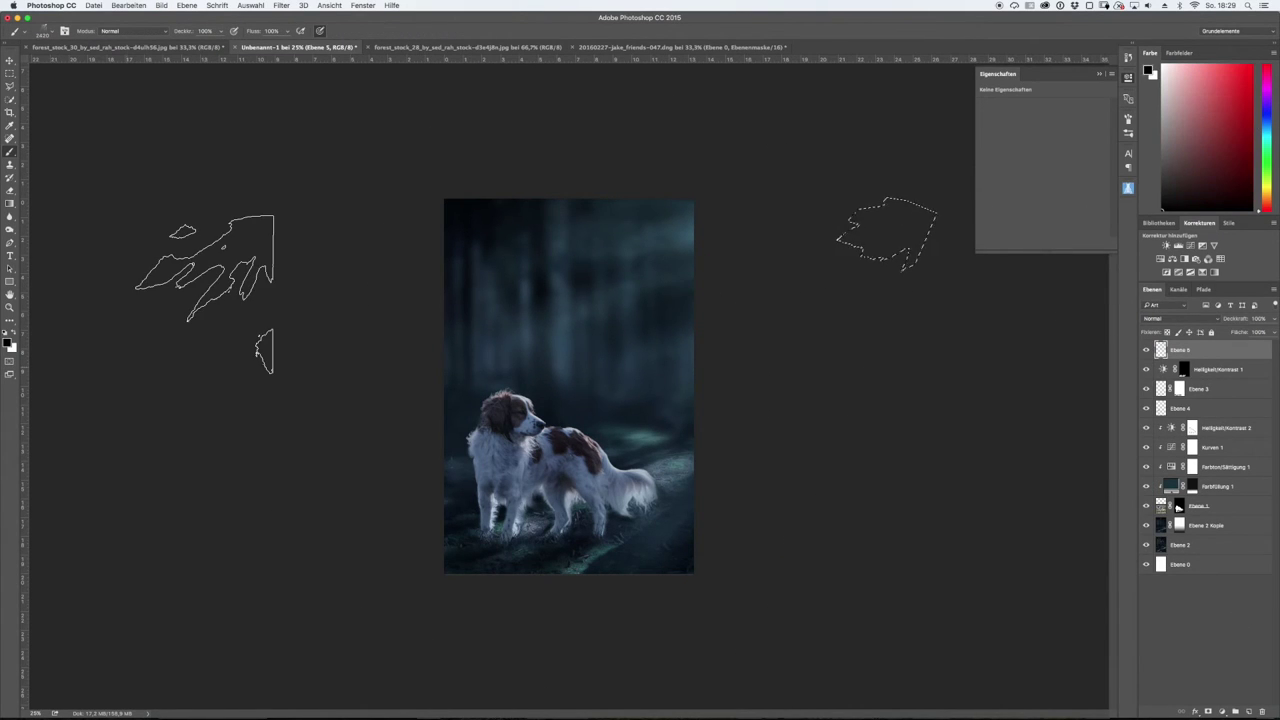
{"action": "key", "text": "x"}
- Set the foreground colour to a muted blue-grey and deselect
{"action": "left_click", "coordinate": [8, 343]}
{"action": "left_click", "coordinate": [811, 483]}
{"action": "left_click_drag", "start_coordinate": [720, 449], "coordinate": [701, 438]}
{"action": "left_click", "coordinate": [803, 478]}
{"action": "left_click_drag", "start_coordinate": [803, 478], "coordinate": [803, 475]}
{"action": "left_click_drag", "start_coordinate": [737, 503], "coordinate": [713, 475]}
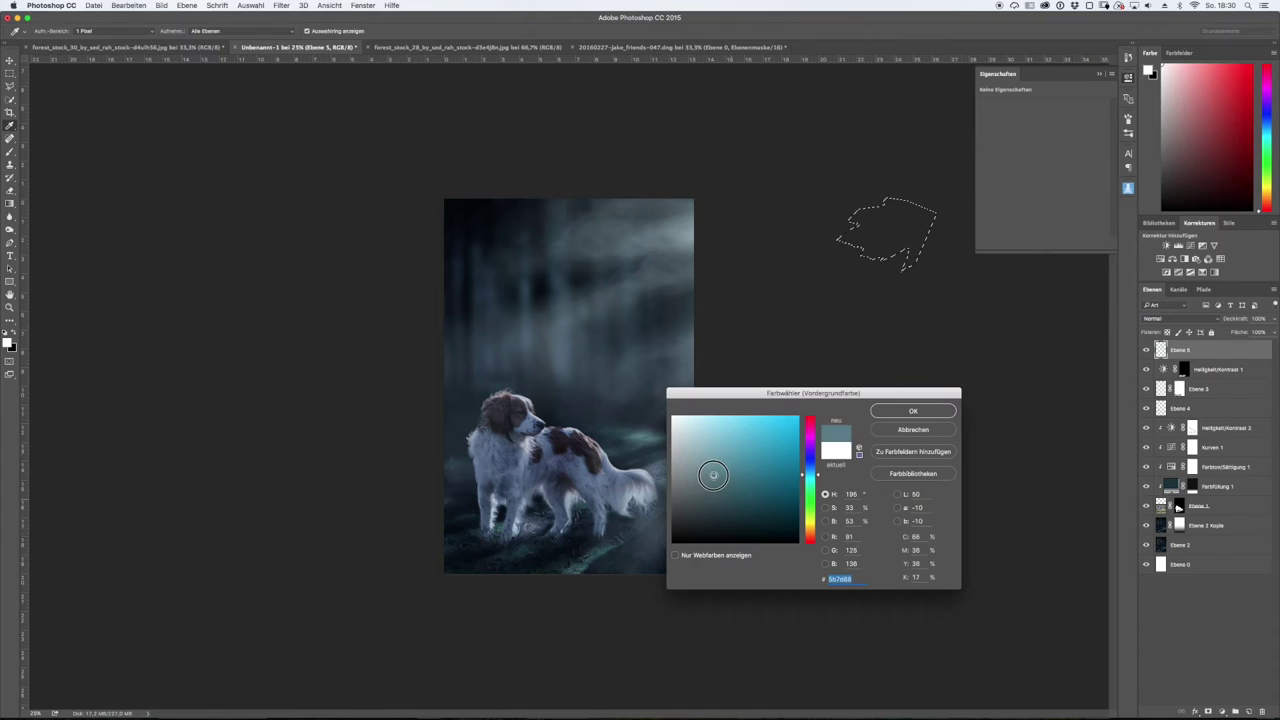
{"action": "key", "text": "Return"}
{"action": "key", "text": "b"}
{"action": "key", "text": "ctrl+d"}
- Lower the light-ray layer's opacity and add a Kobalt-Eisen 2 gradient map
{"action": "left_click_drag", "start_coordinate": [1275, 318], "coordinate": [1264, 332]}
{"action": "left_click", "coordinate": [1203, 271]}
{"action": "left_click", "coordinate": [1040, 109]}
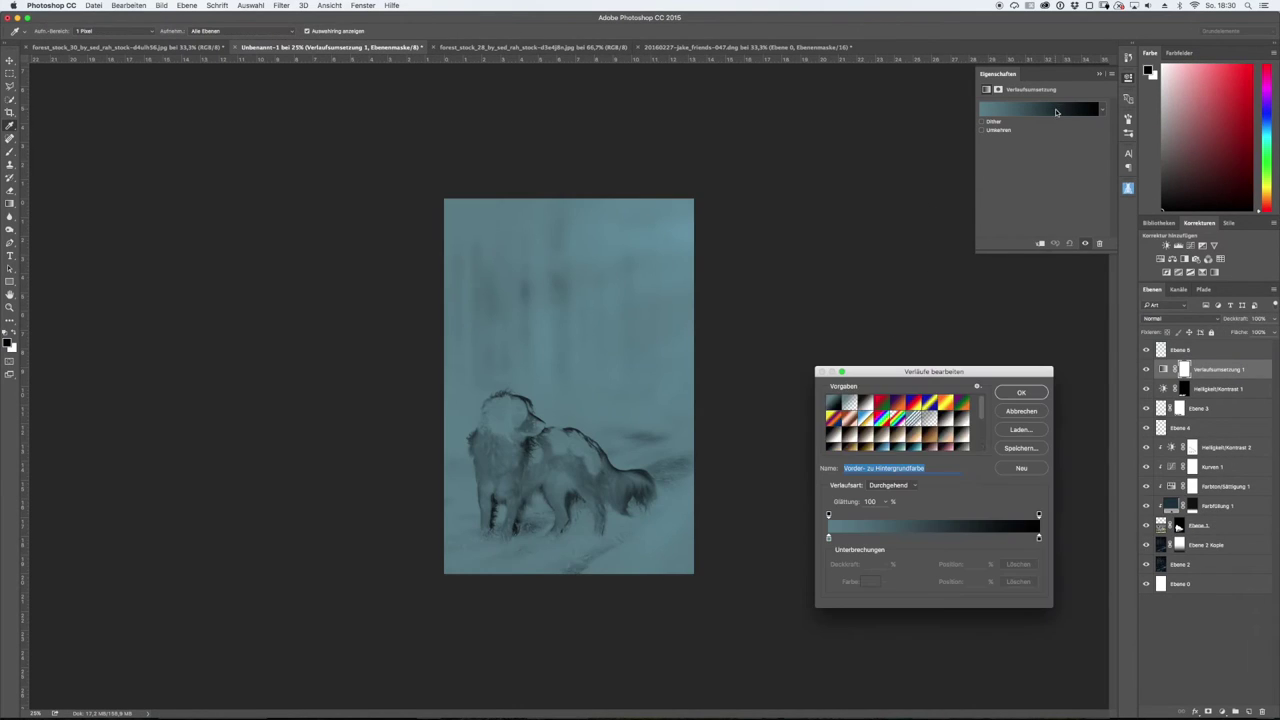
{"action": "left_click", "coordinate": [935, 410]}
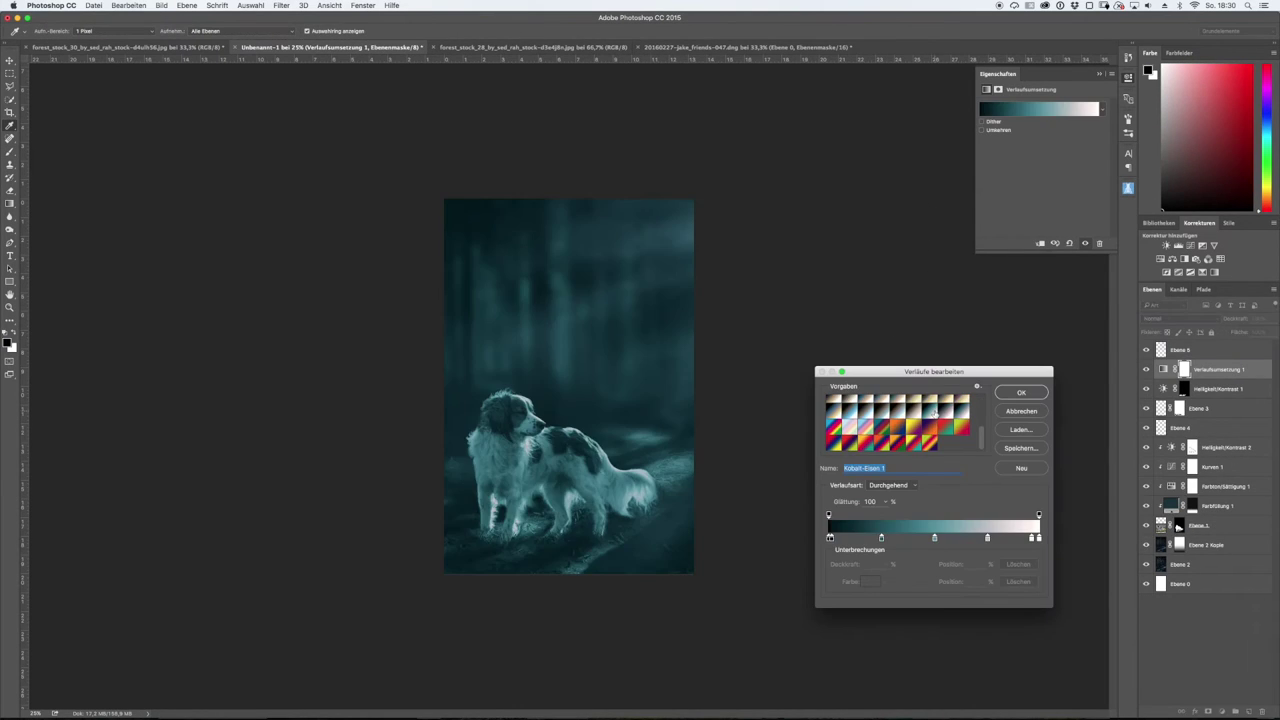
{"action": "left_click", "coordinate": [1020, 393]}
- Reorder the gradient map and retouch layer, then clone-retouch the dog up close
{"action": "left_click_drag", "start_coordinate": [1210, 369], "coordinate": [1210, 425]}
{"action": "right_click", "coordinate": [1147, 428]}
{"action": "left_click", "coordinate": [1147, 428]}
{"action": "left_click_drag", "start_coordinate": [1190, 408], "coordinate": [1230, 517]}
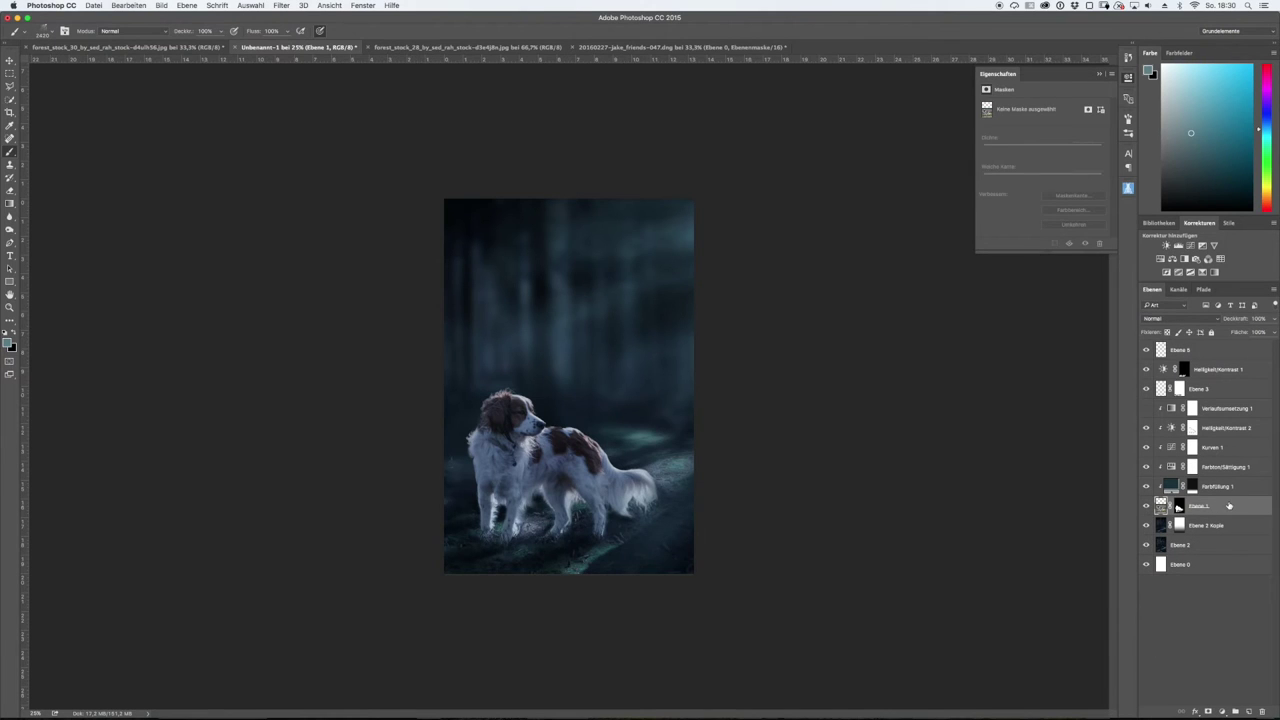
{"action": "key", "text": "super+plus"}
{"action": "key", "text": "super+plus"}
{"action": "key", "text": "s"}
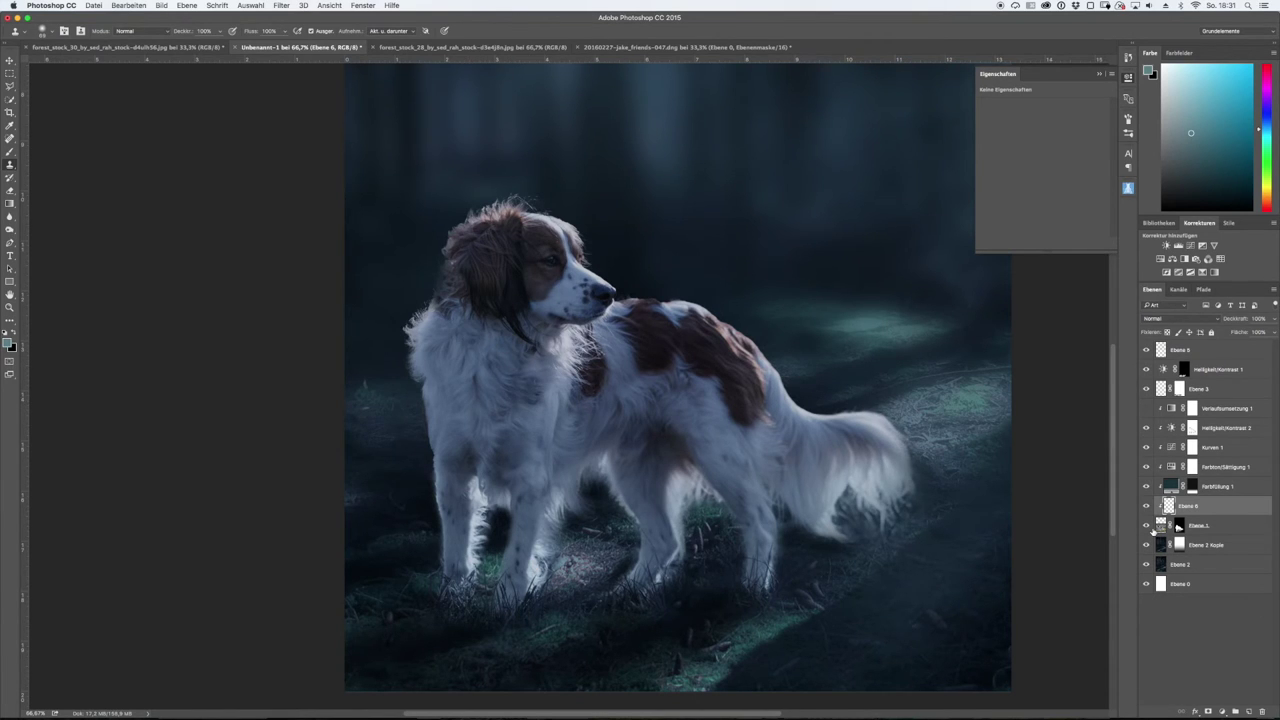
{"action": "key", "text": "super+minus"}
- Try several blend modes on the gradient map and weaken it to about 21% opacity
{"action": "left_click", "coordinate": [1220, 408]}
{"action": "left_click", "coordinate": [1160, 318]}
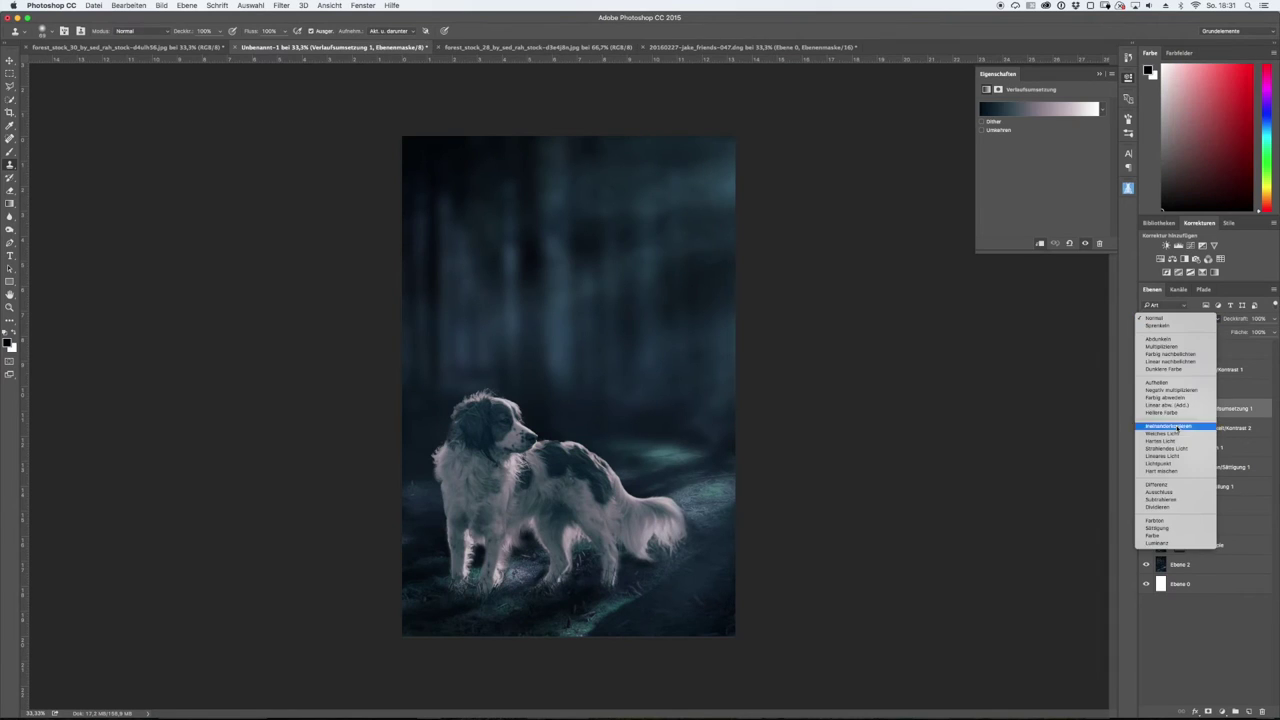
{"action": "left_click", "coordinate": [1160, 430]}
{"action": "left_click", "coordinate": [1160, 318]}
{"action": "left_click", "coordinate": [1174, 205]}
{"action": "left_click", "coordinate": [1180, 318]}
{"action": "left_click", "coordinate": [1170, 294]}
{"action": "left_click", "coordinate": [1180, 318]}
{"action": "left_click", "coordinate": [1160, 142]}
{"action": "left_click", "coordinate": [1267, 318]}
{"action": "left_click_drag", "start_coordinate": [1275, 331], "coordinate": [1234, 331]}
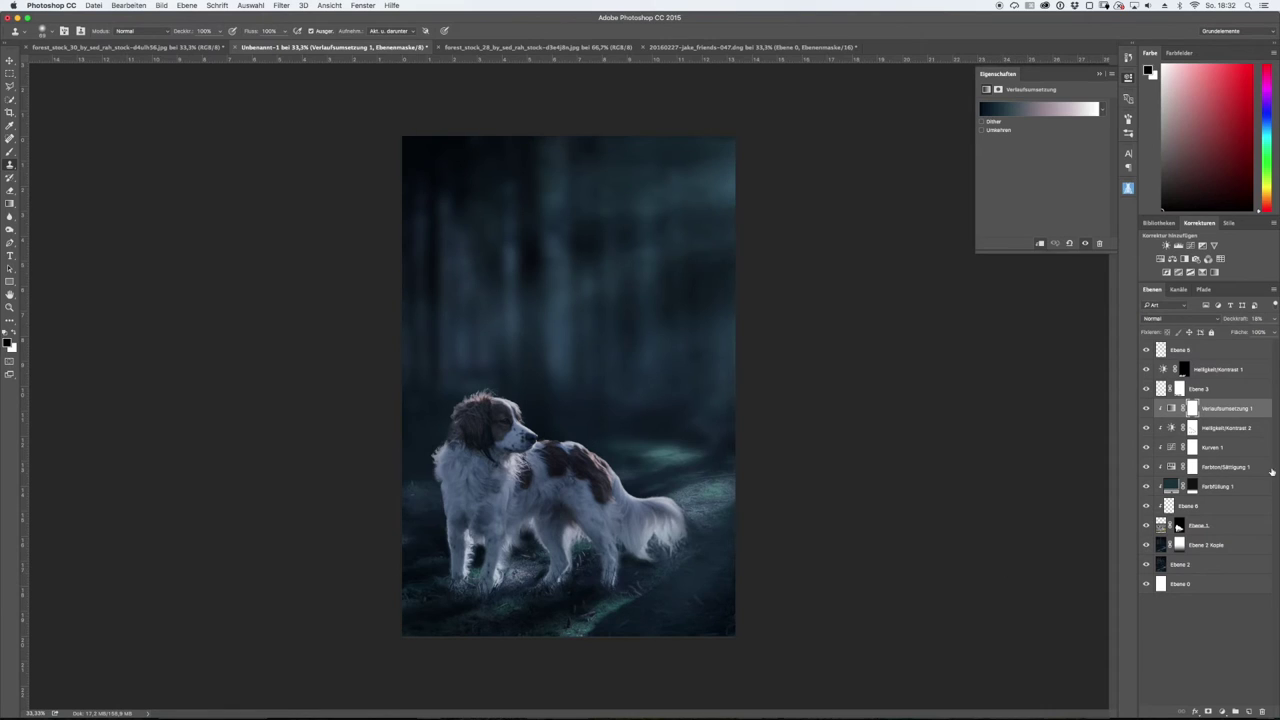
{"action": "left_click", "coordinate": [1200, 388]}
{"action": "key", "text": "super+1"}
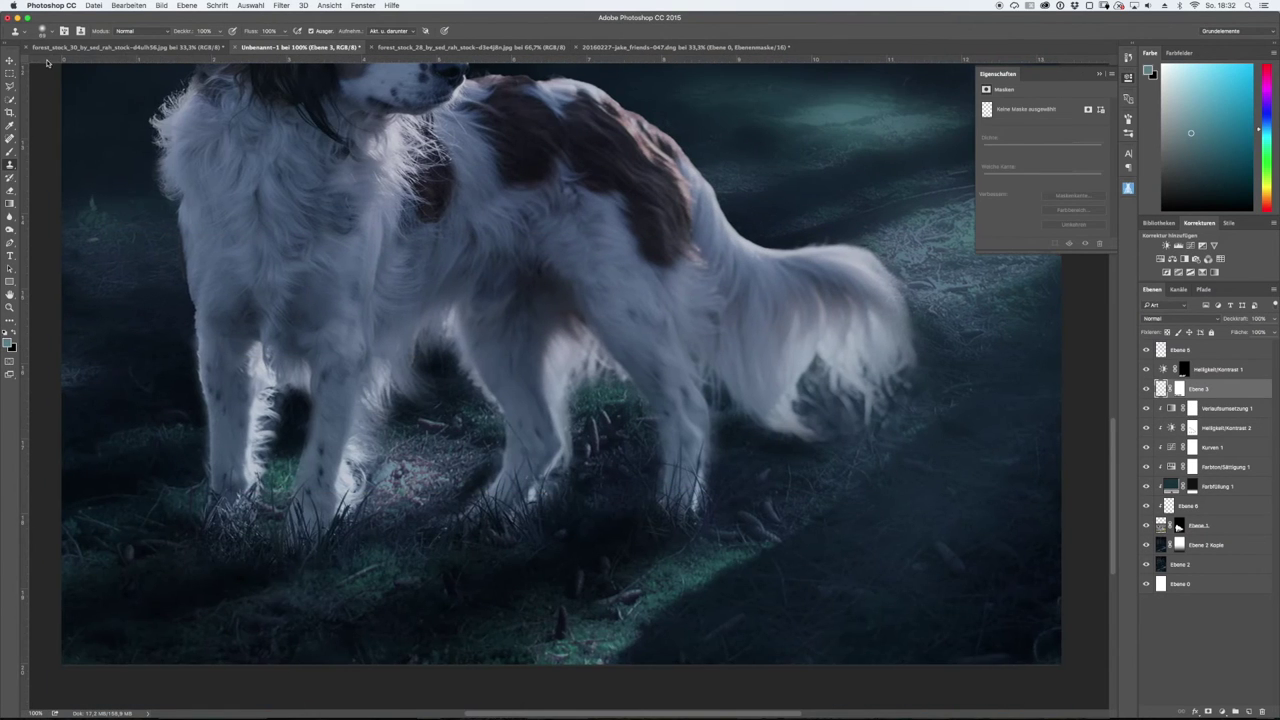
- Paint grass blades below the dog's paws with a grass brush on new Ebene 7
{"action": "key", "text": "b"}
{"action": "right_click", "coordinate": [46, 62]}
{"action": "double_click", "coordinate": [100, 166]}
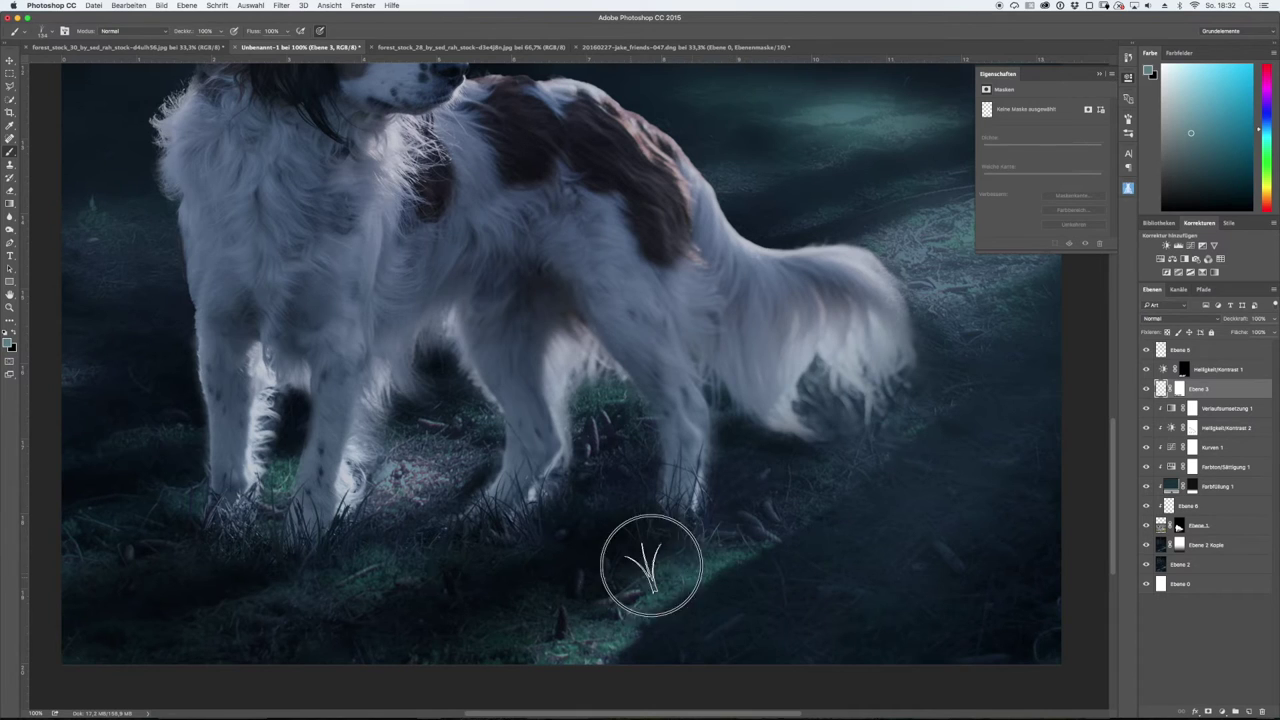
{"action": "left_click", "coordinate": [1248, 711]}
{"action": "mouse_move", "coordinate": [674, 583]}
{"action": "left_mouse_down"}
{"action": "mouse_move", "coordinate": [693, 565]}
{"action": "mouse_move", "coordinate": [577, 563]}
{"action": "mouse_move", "coordinate": [529, 606]}
{"action": "mouse_move", "coordinate": [414, 557]}
{"action": "mouse_move", "coordinate": [443, 660]}
{"action": "mouse_move", "coordinate": [600, 640]}
{"action": "mouse_move", "coordinate": [471, 686]}
{"action": "mouse_move", "coordinate": [830, 632]}
{"action": "mouse_move", "coordinate": [514, 694]}
{"action": "mouse_move", "coordinate": [657, 663]}
{"action": "left_mouse_up"}
- Add a layer mask to Ebene 7 and paint away the excess grass at the bottom
{"action": "left_click", "coordinate": [1207, 712]}
{"action": "left_click", "coordinate": [42, 31]}
{"action": "left_click_drag", "start_coordinate": [613, 490], "coordinate": [558, 488]}
{"action": "scroll", "coordinate": [1088, 477], "scroll_direction": "down", "scroll_amount": 2}
{"action": "scroll", "coordinate": [1094, 480], "scroll_direction": "down", "scroll_amount": 3}
{"action": "scroll", "coordinate": [863, 266], "scroll_direction": "up", "scroll_amount": 3}
{"action": "scroll", "coordinate": [716, 513], "scroll_direction": "up", "scroll_amount": 3}
{"action": "left_click_drag", "start_coordinate": [716, 513], "coordinate": [621, 403]}
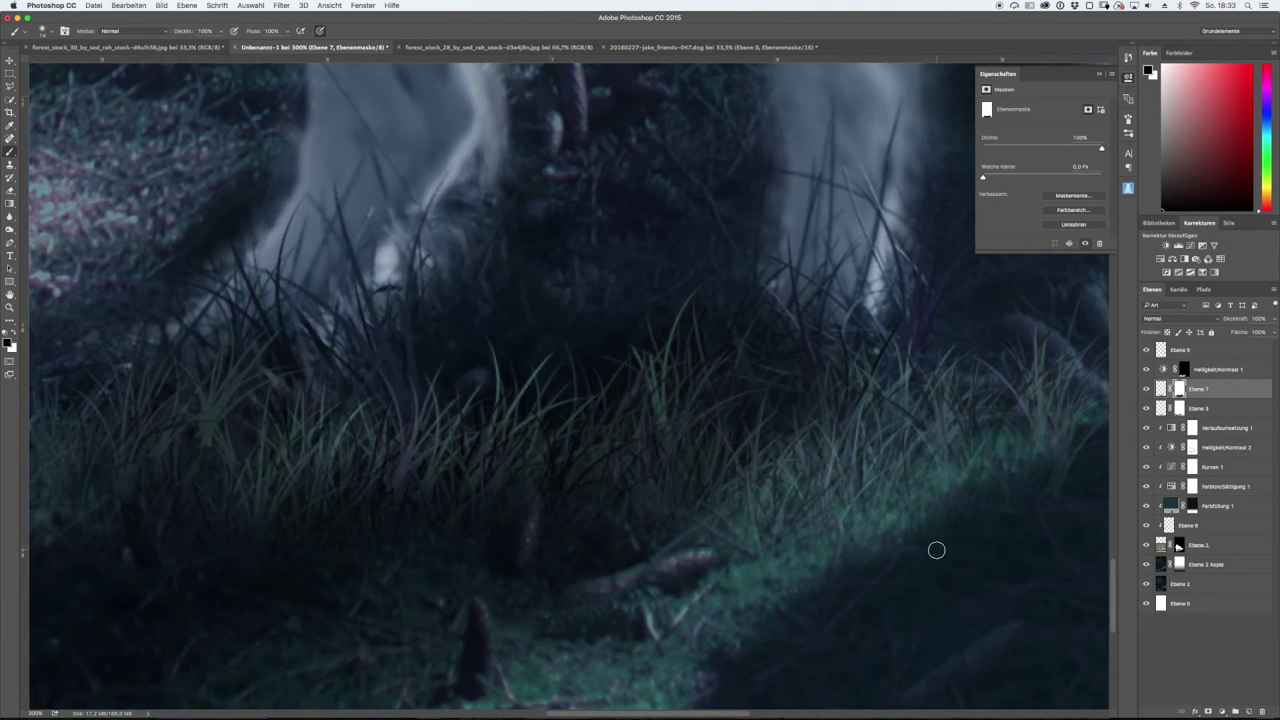
{"action": "scroll", "coordinate": [790, 451], "scroll_direction": "down", "scroll_amount": 3}
{"action": "scroll", "coordinate": [790, 451], "scroll_direction": "down", "scroll_amount": 3}
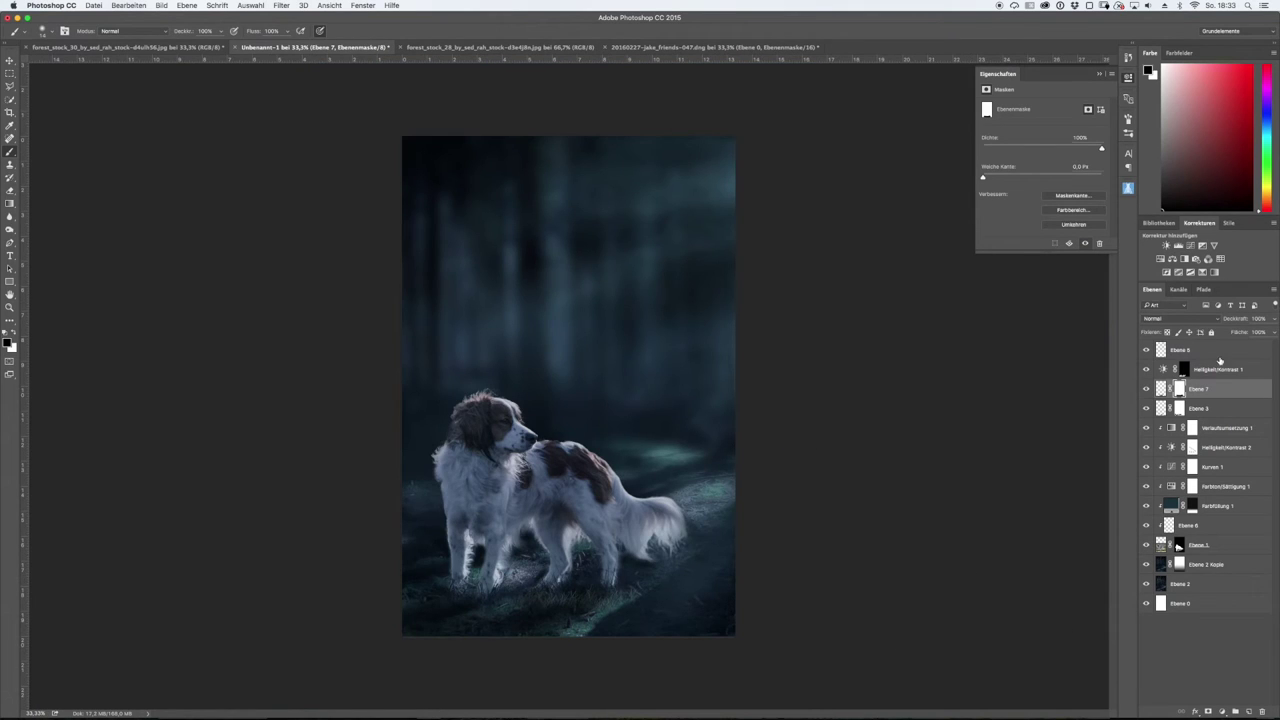
- Brush a dark tree trunk into Ebene 5's mask at 50% brush opacity
{"action": "left_click", "coordinate": [1165, 350]}
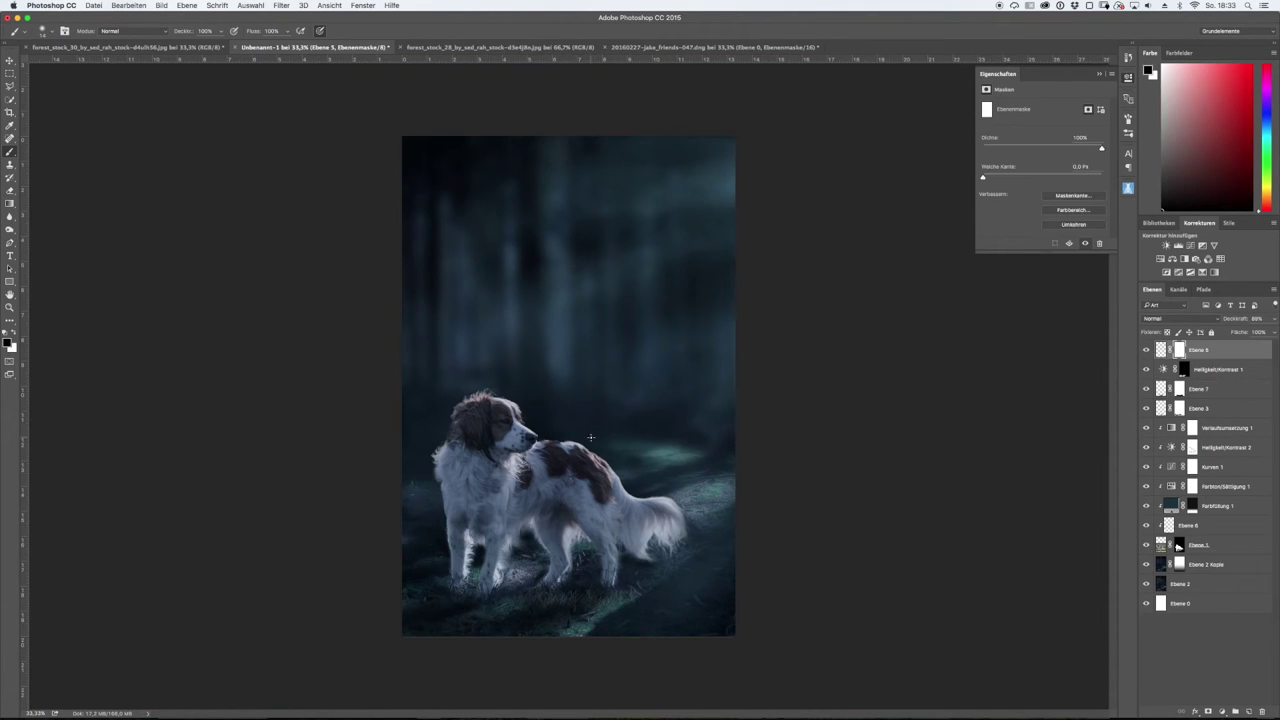
{"action": "left_click_drag", "start_coordinate": [531, 171], "coordinate": [525, 395]}
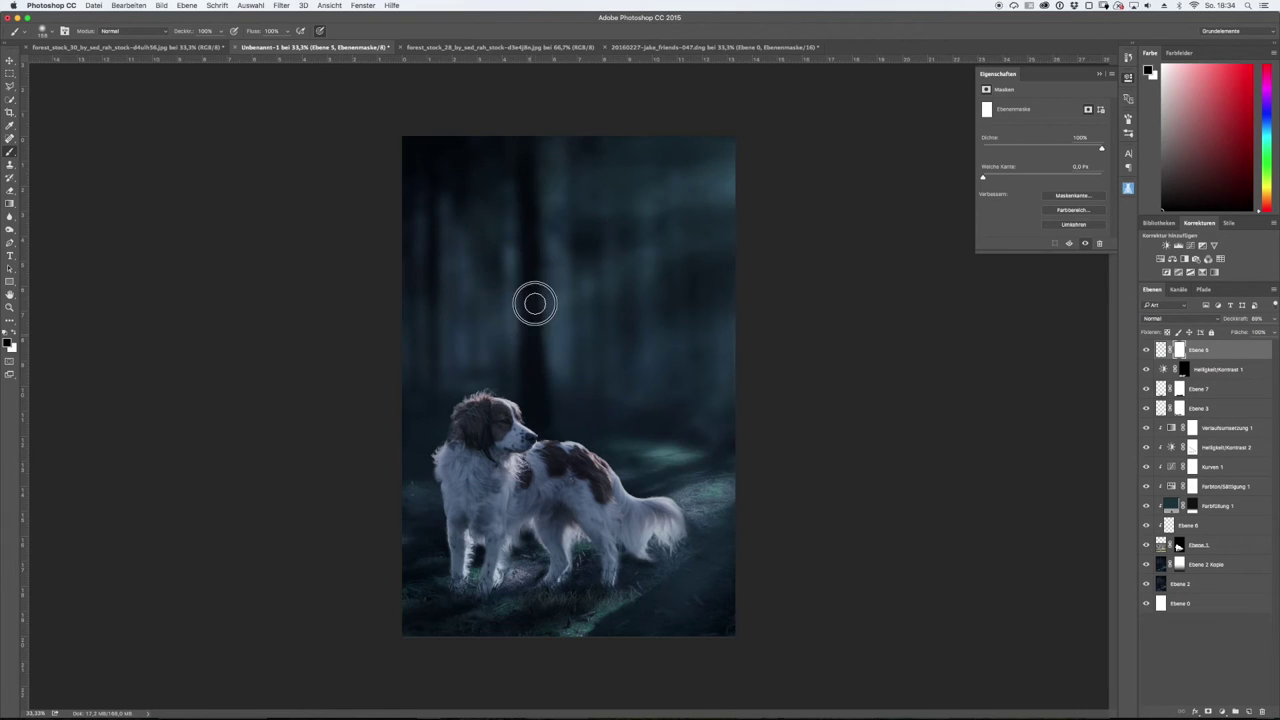
{"action": "key", "text": "ctrl+z"}
{"action": "key", "text": "5"}
{"action": "key", "text": "ctrl+z"}
{"action": "left_click_drag", "start_coordinate": [570, 144], "coordinate": [575, 374]}
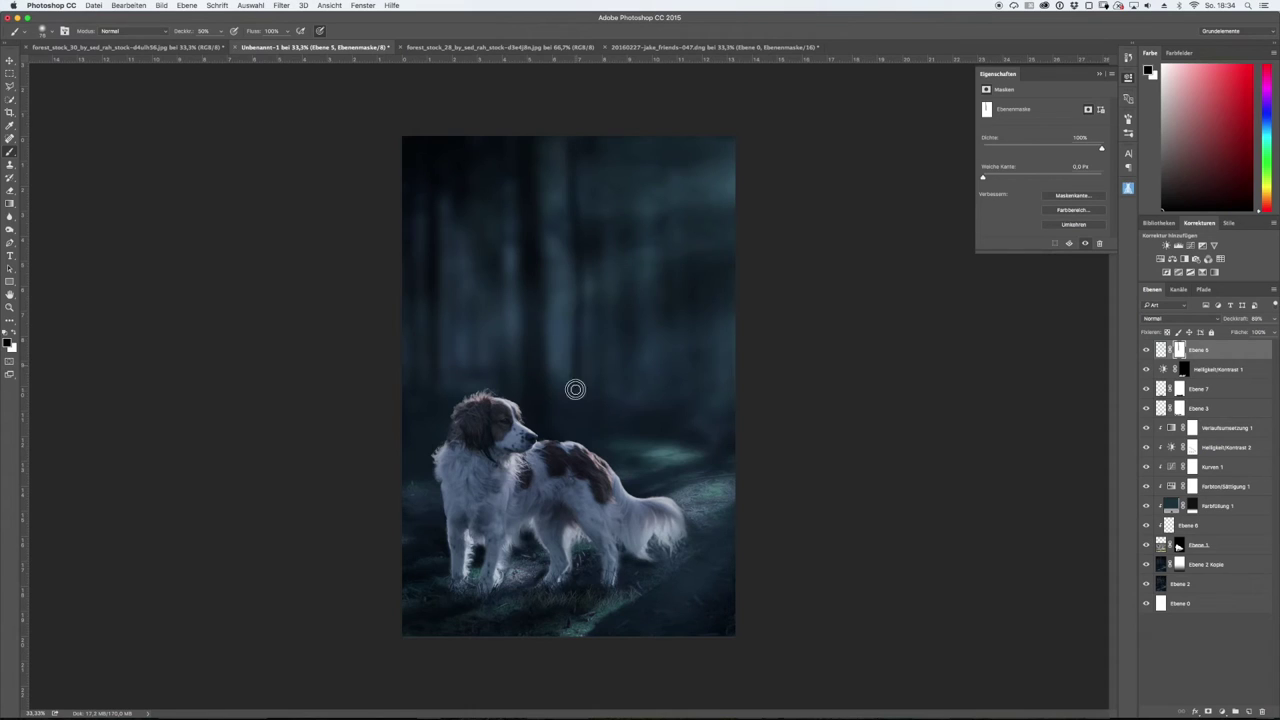
- Mask more forest with a larger brush, undo those strokes, and bring up Ebene 5's opacity
{"action": "key", "text": "bracketright"}
{"action": "key", "text": "bracketright"}
{"action": "key", "text": "bracketright"}
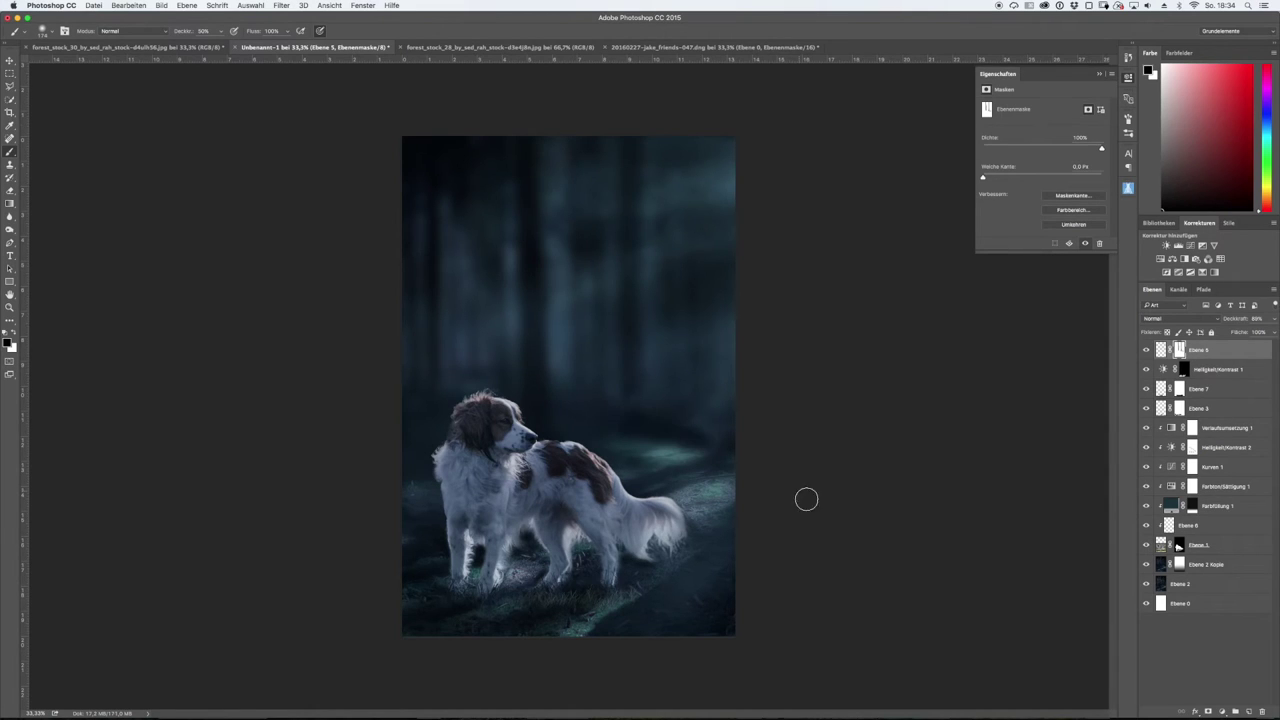
{"action": "left_click_drag", "start_coordinate": [429, 193], "coordinate": [434, 351]}
{"action": "left_click_drag", "start_coordinate": [621, 147], "coordinate": [637, 294]}
{"action": "left_click_drag", "start_coordinate": [571, 157], "coordinate": [580, 387]}
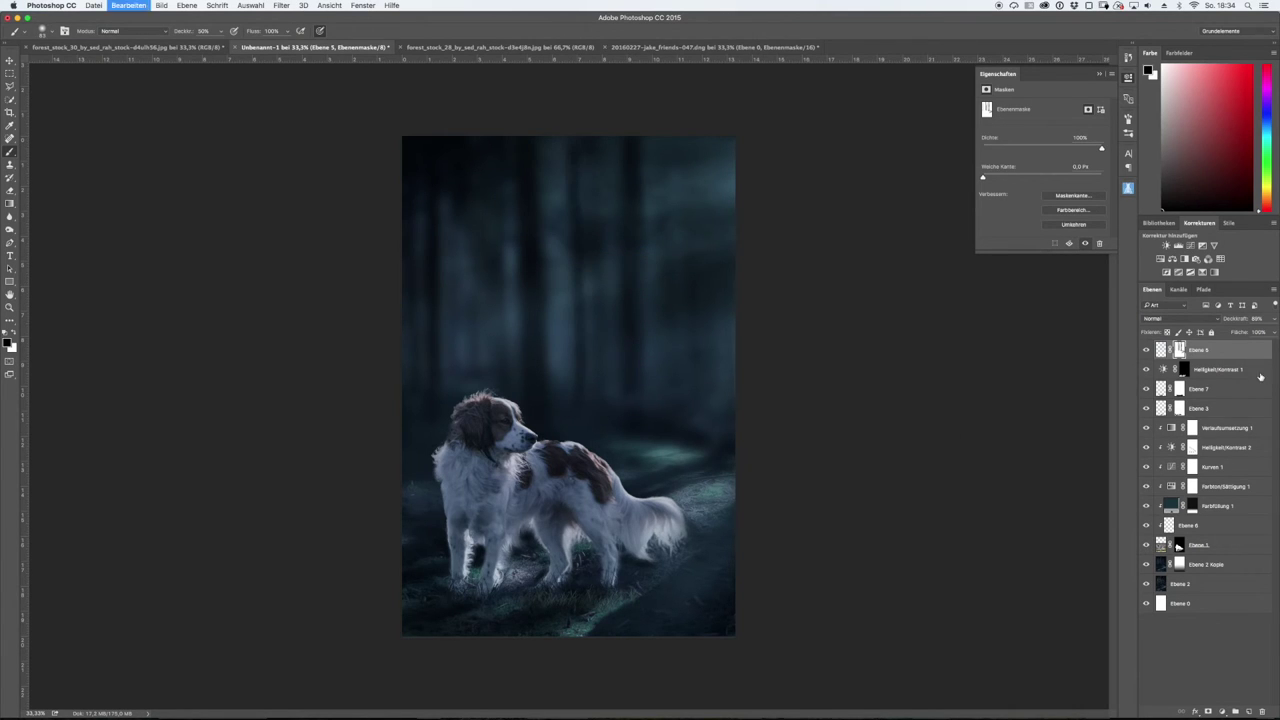
{"action": "key", "text": "ctrl+z"}
{"action": "key", "text": "ctrl+z"}
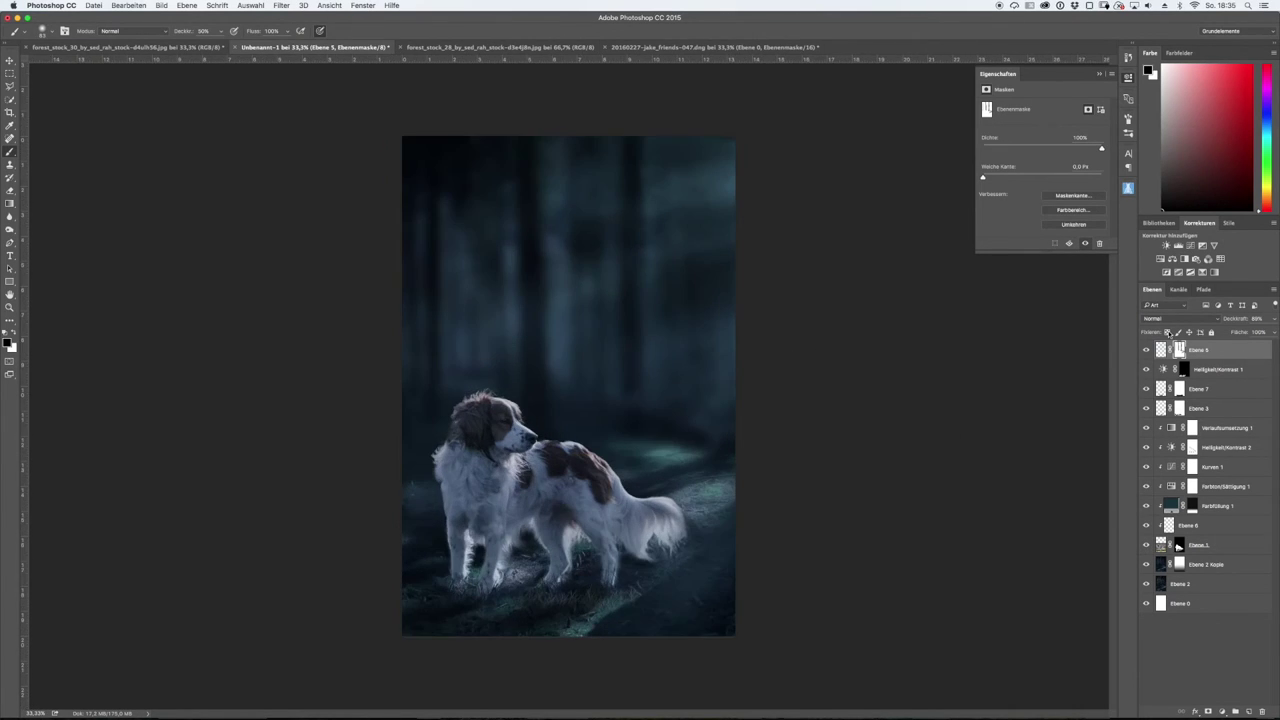
{"action": "key", "text": "ctrl+z"}
{"action": "left_click", "coordinate": [1273, 318]}
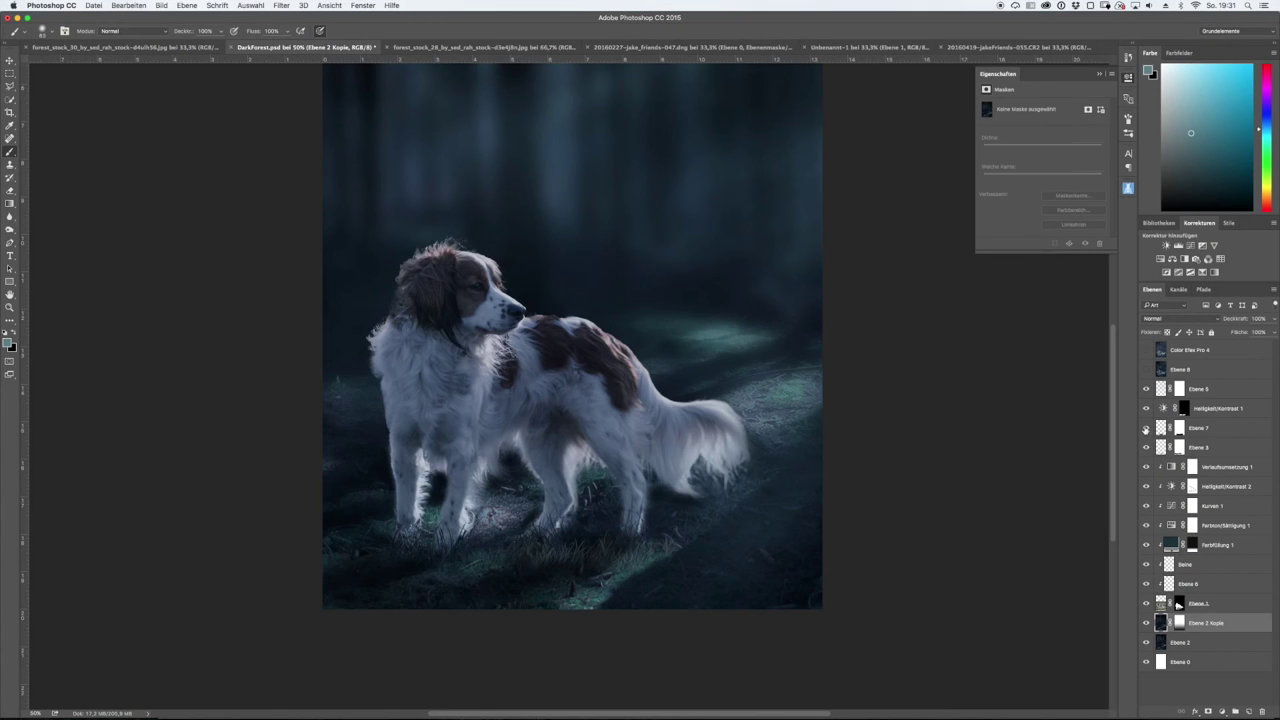
- Paint grass strands around the dog's feet with a grass brush on new Ebene 9
{"action": "left_click", "coordinate": [1200, 428]}
{"action": "key", "text": "ctrl+shift+alt+n"}
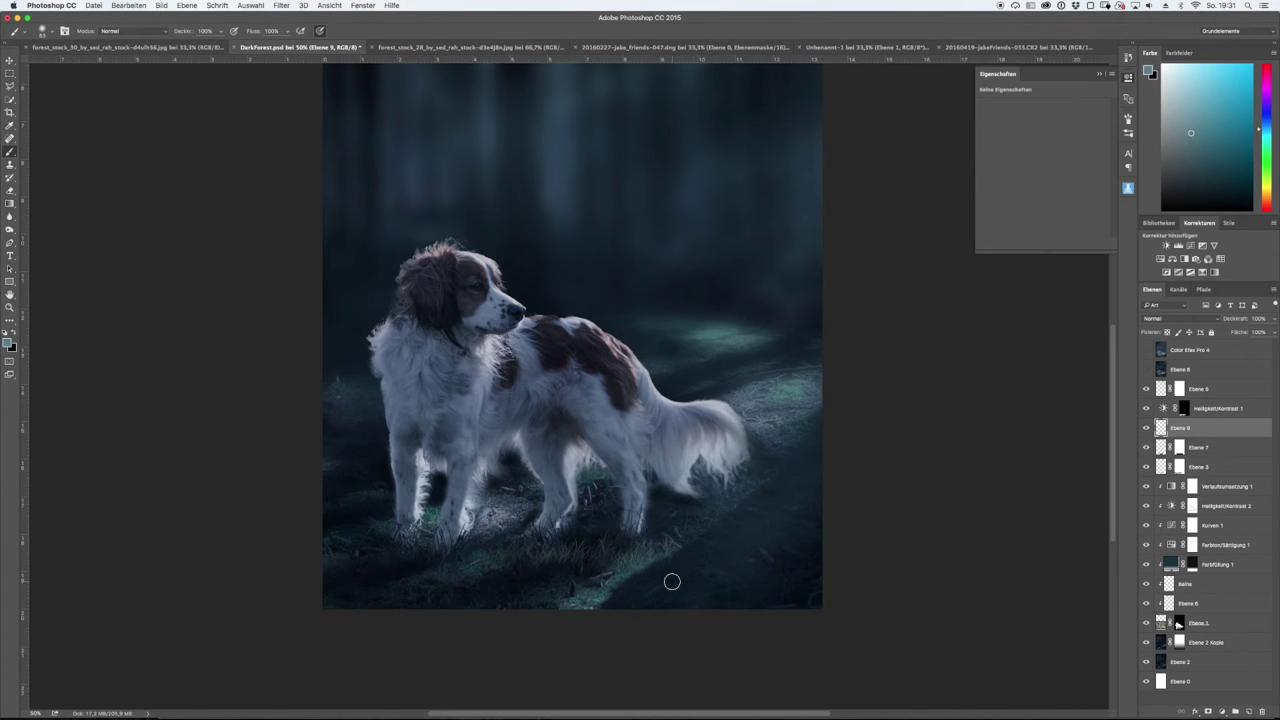
{"action": "left_click", "coordinate": [42, 31]}
{"action": "scroll", "coordinate": [655, 530], "scroll_direction": "up", "scroll_amount": 3}
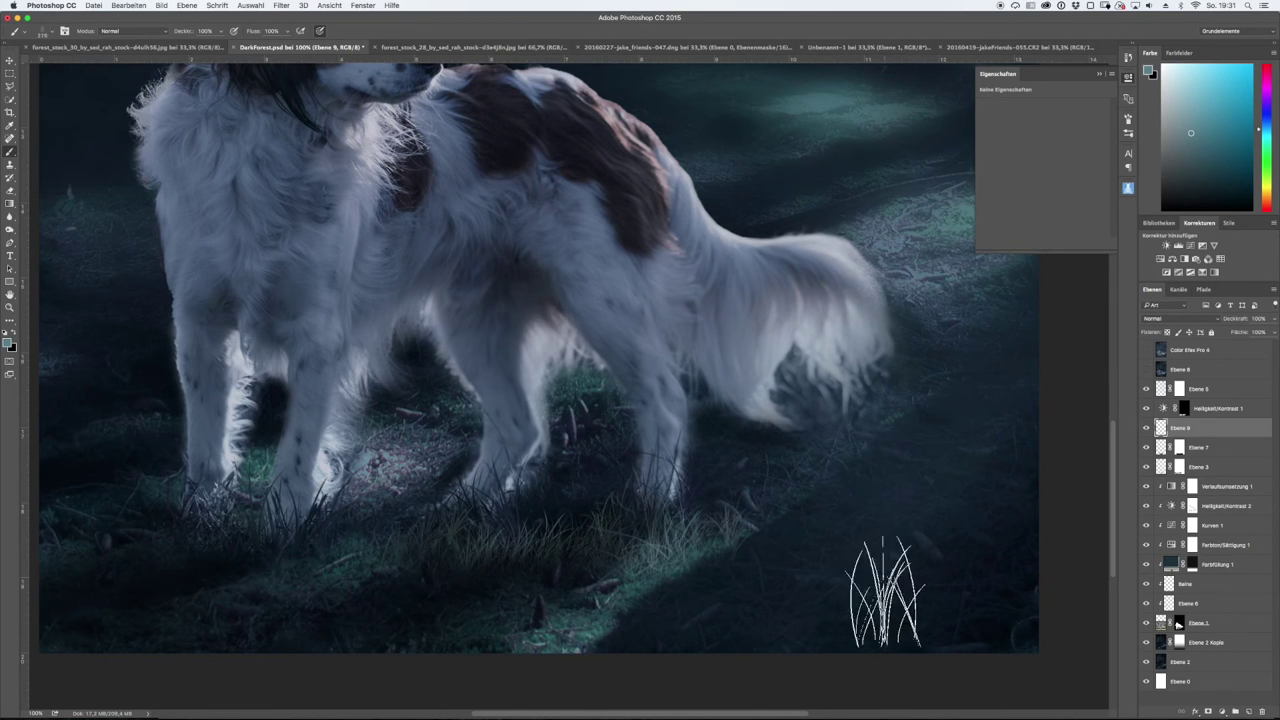
{"action": "left_click", "coordinate": [1129, 135]}
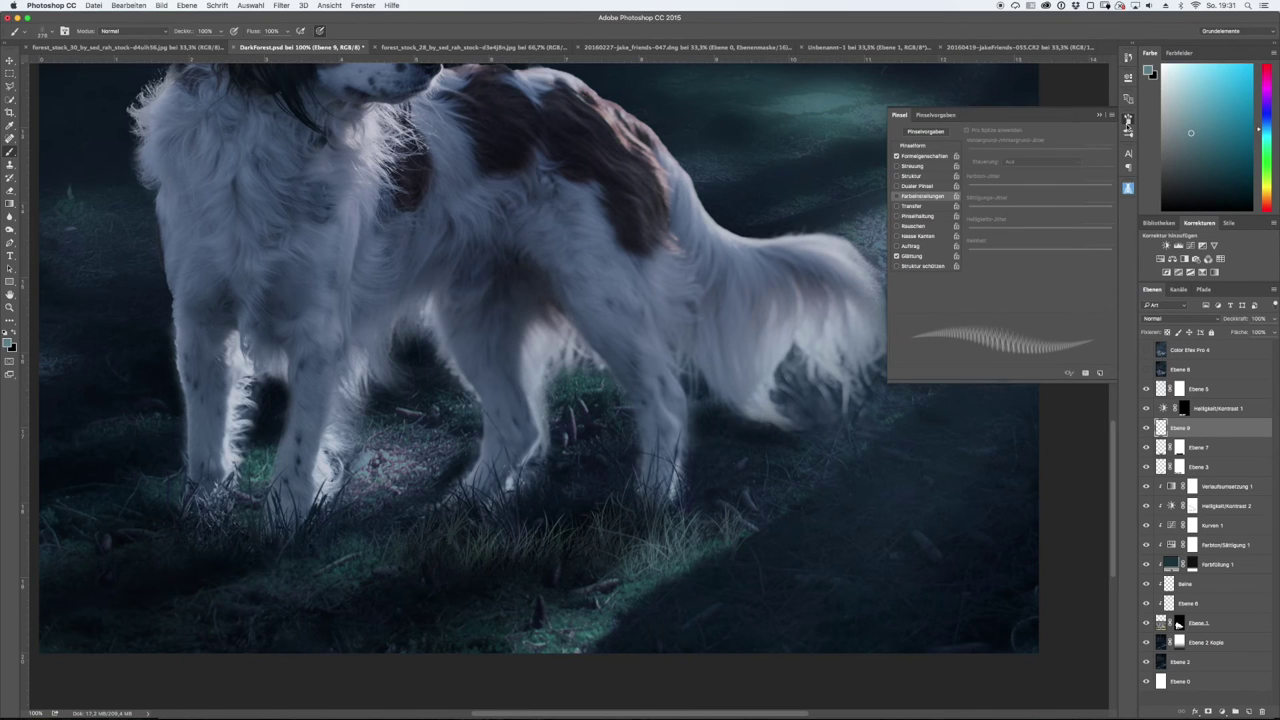
{"action": "left_click", "coordinate": [44, 31]}
{"action": "left_click", "coordinate": [608, 530]}
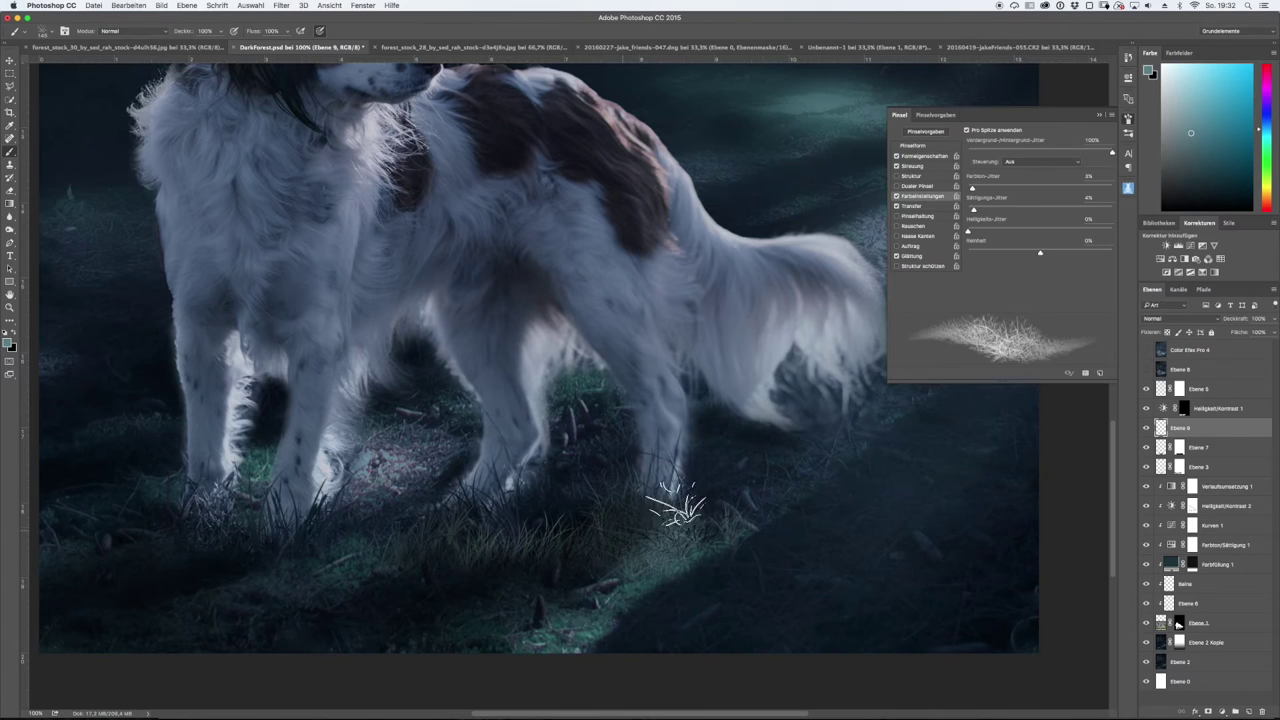
{"action": "left_click_drag", "start_coordinate": [660, 520], "coordinate": [623, 549]}
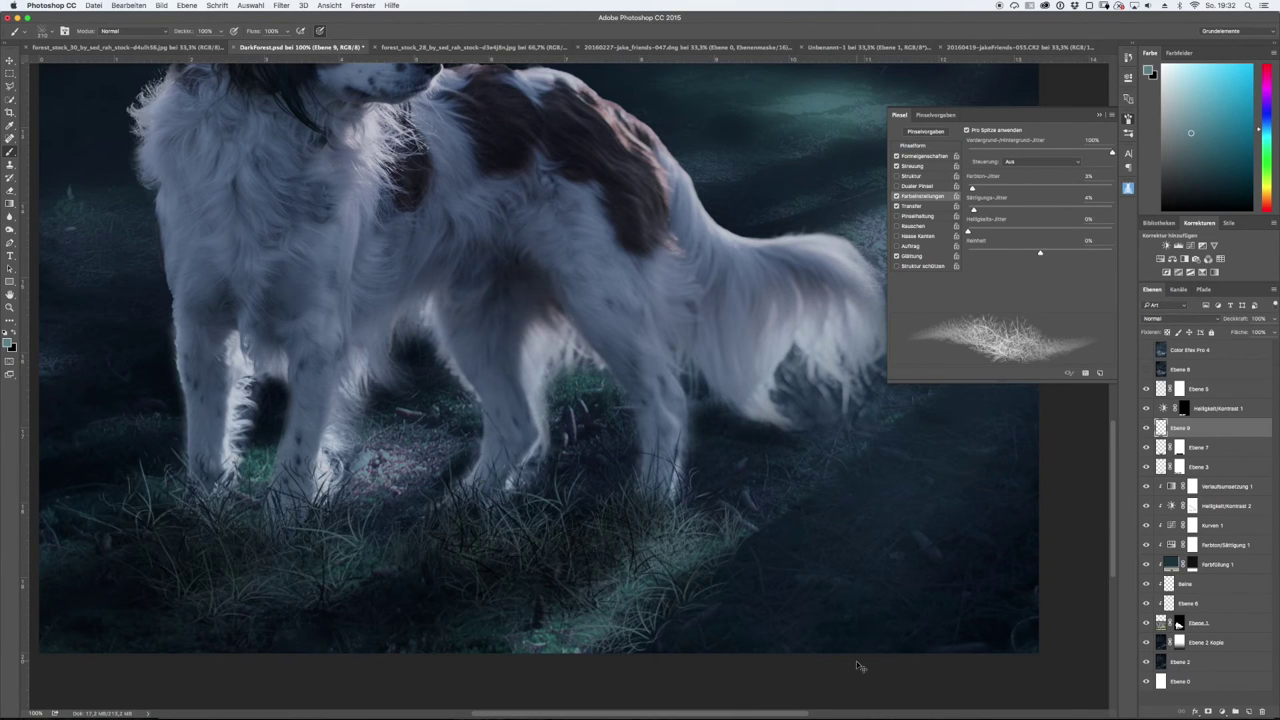
- Add a layer mask to Ebene 9, set brush opacity to 30%, and delete Ebene 8
{"action": "key", "text": "super+minus"}
{"action": "key", "text": "super+minus"}
{"action": "key", "text": "super+minus"}
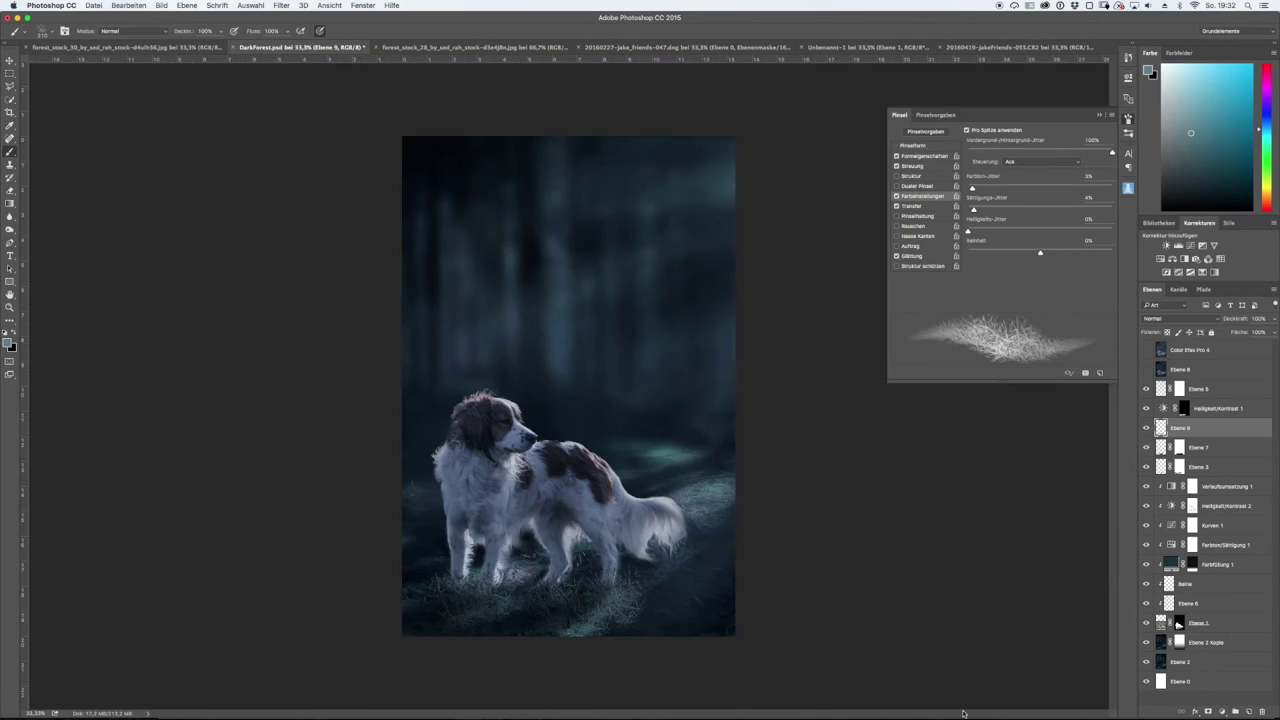
{"action": "key", "text": "super+plus"}
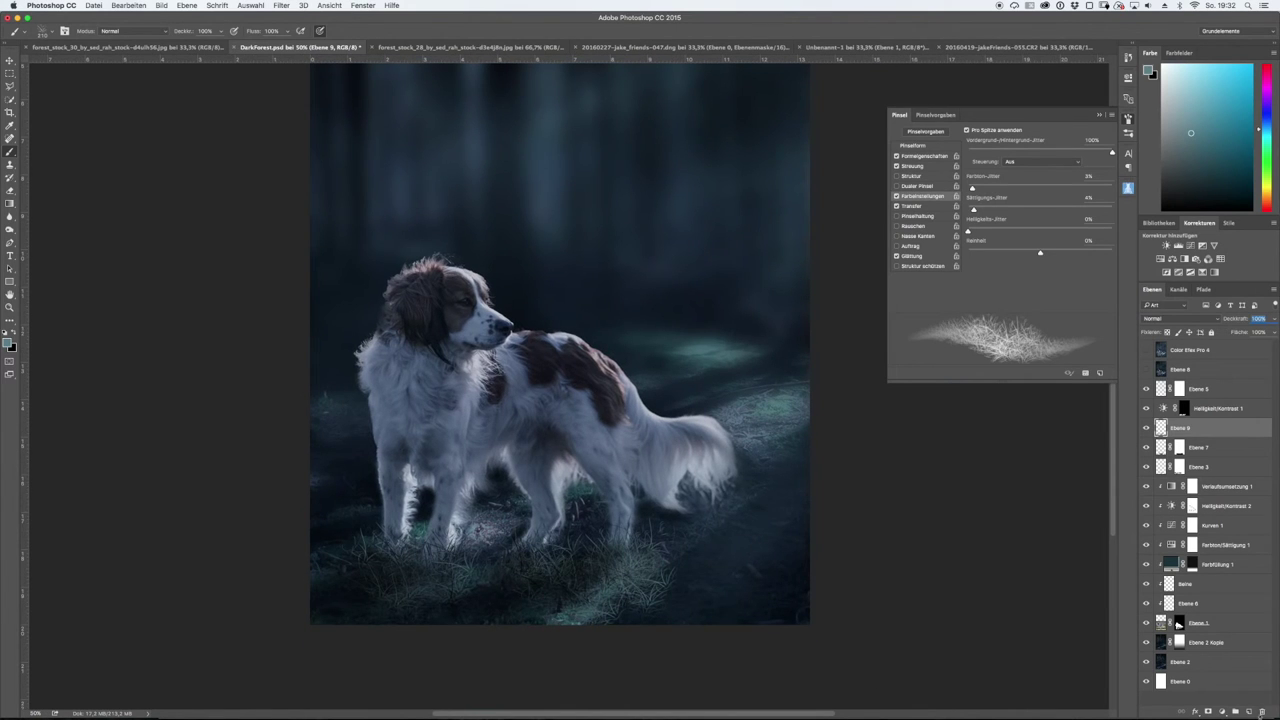
{"action": "left_click", "coordinate": [1209, 711]}
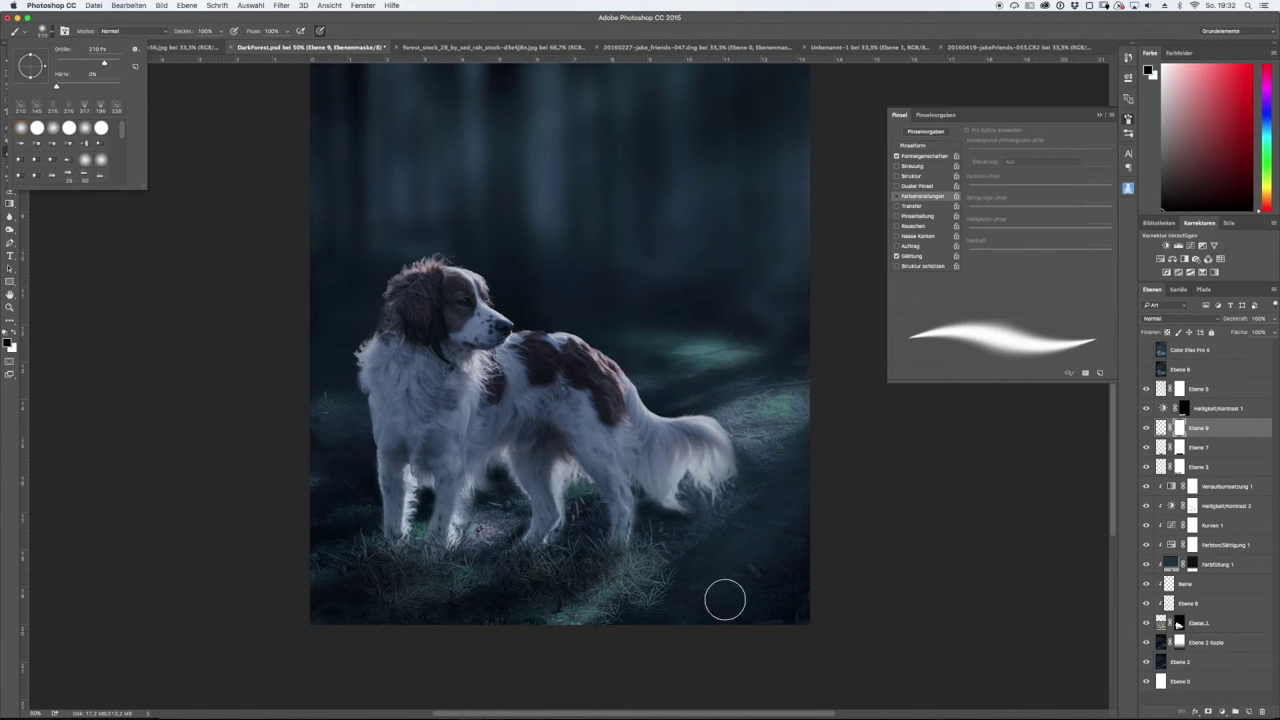
{"action": "key", "text": "Return"}
{"action": "key", "text": "3"}
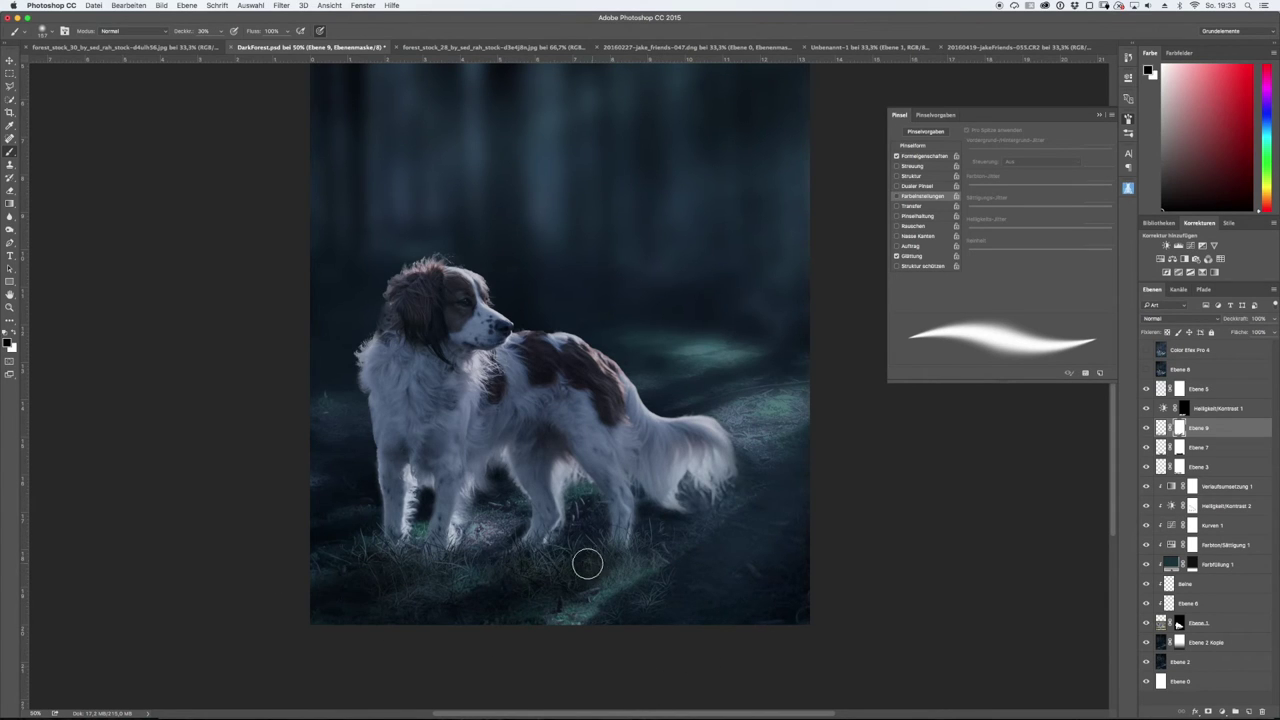
{"action": "key", "text": "super+minus"}
{"action": "left_click_drag", "start_coordinate": [1218, 372], "coordinate": [1263, 711]}
{"action": "key", "text": "super+plus"}
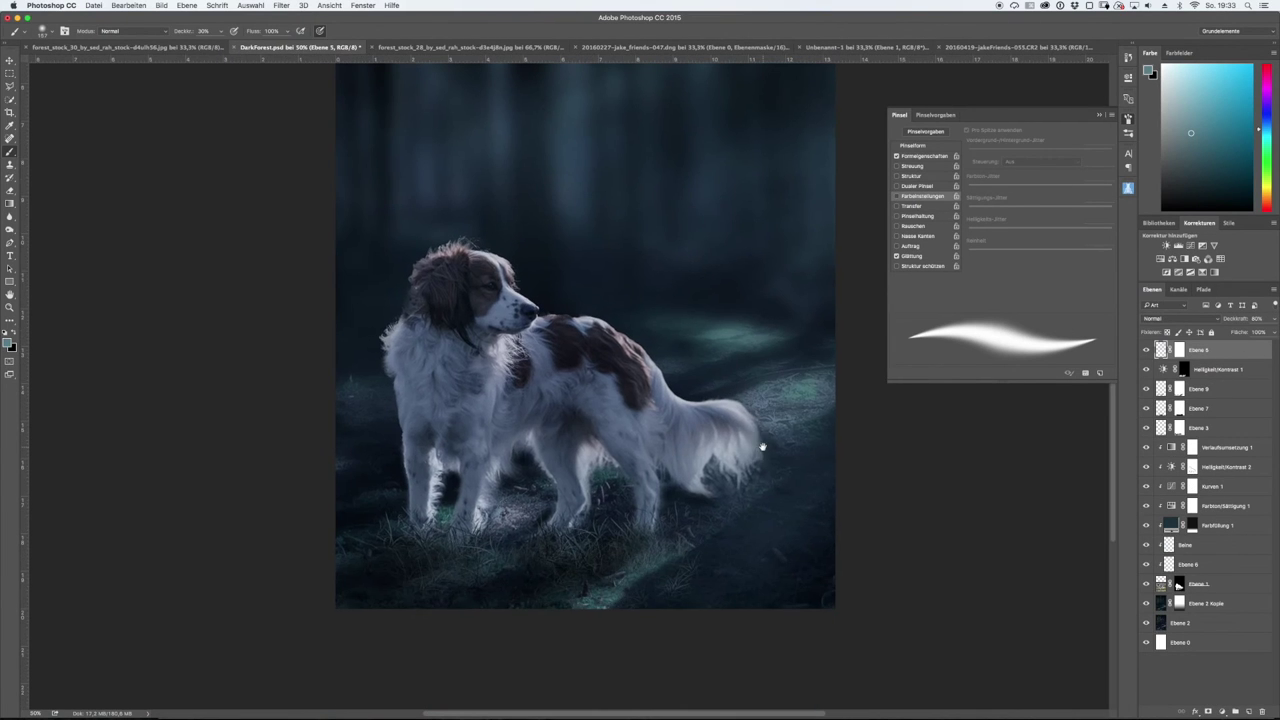
- Select Ebene 9, choose the grass brush, and reset colours to black and white
{"action": "left_click", "coordinate": [1172, 392]}
{"action": "right_click", "coordinate": [133, 185]}
{"action": "left_click", "coordinate": [64, 125]}
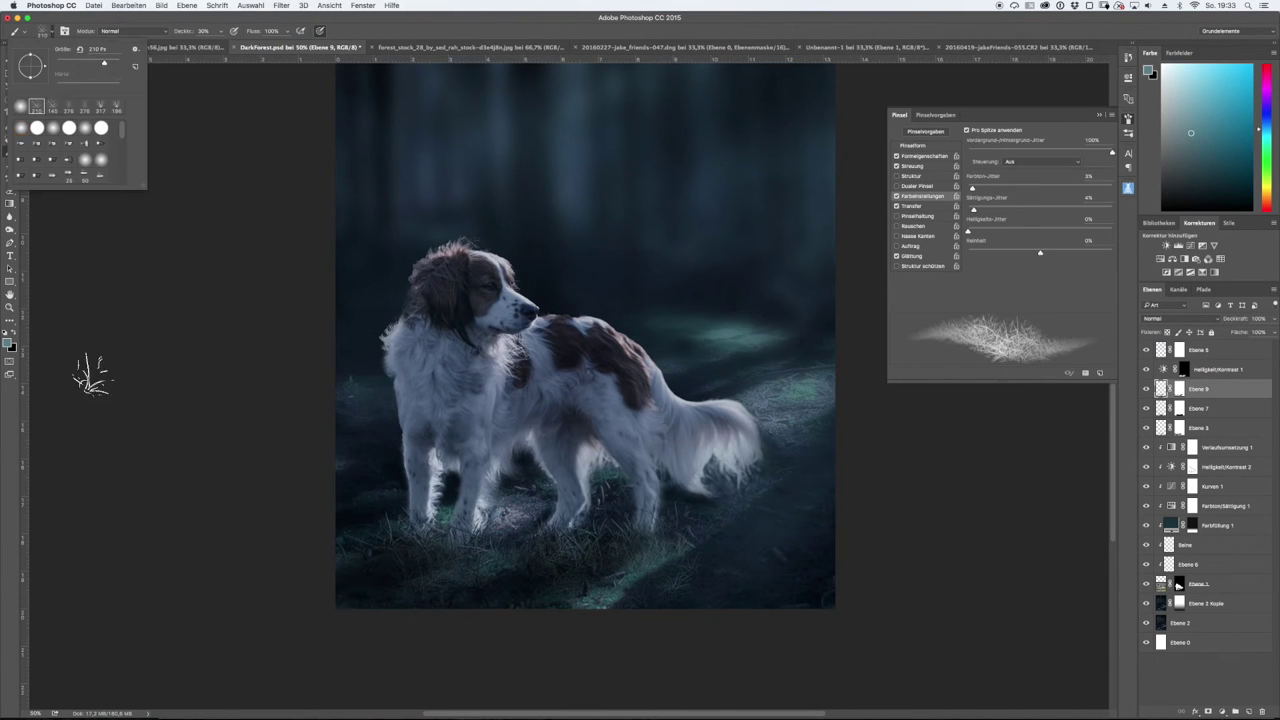
{"action": "key", "text": "d"}
{"action": "key", "text": "super+z"}
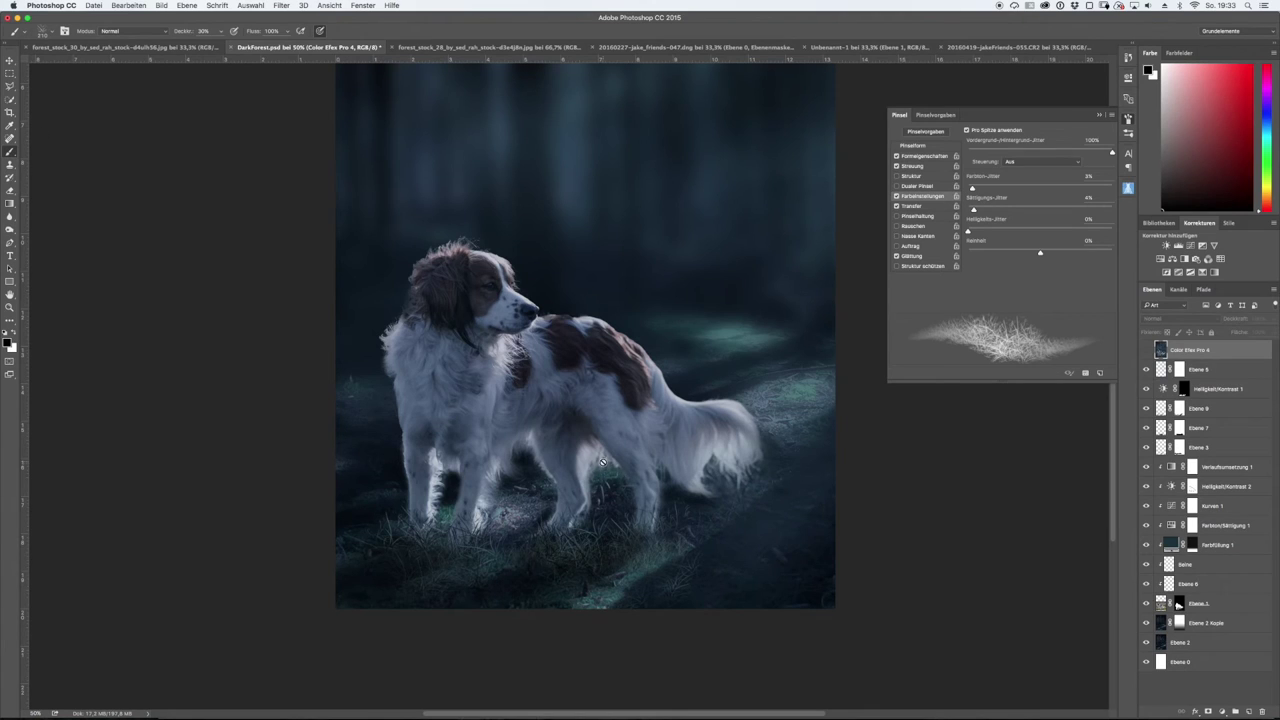
{"action": "key", "text": "super+z"}
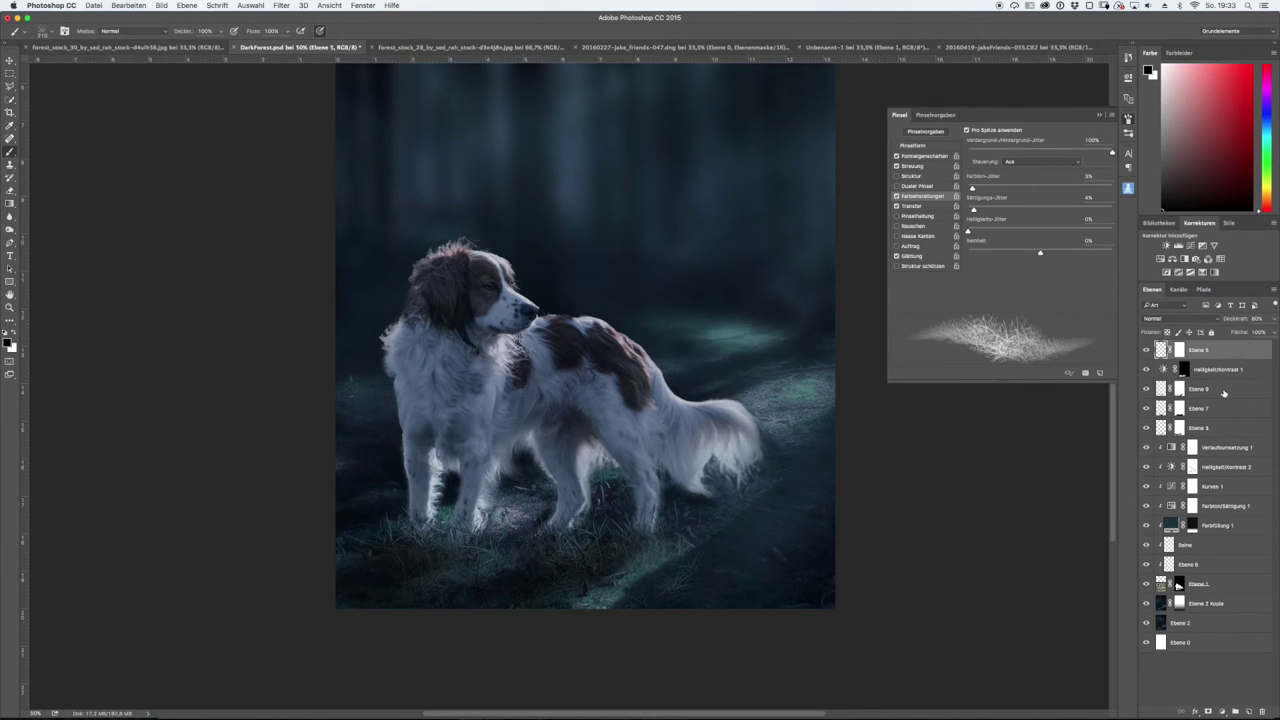
- Add new layer Ebene 10, test and undo a grass stroke, and switch to a bristlier grass tip
{"action": "key", "text": "alt+shift+super+n"}
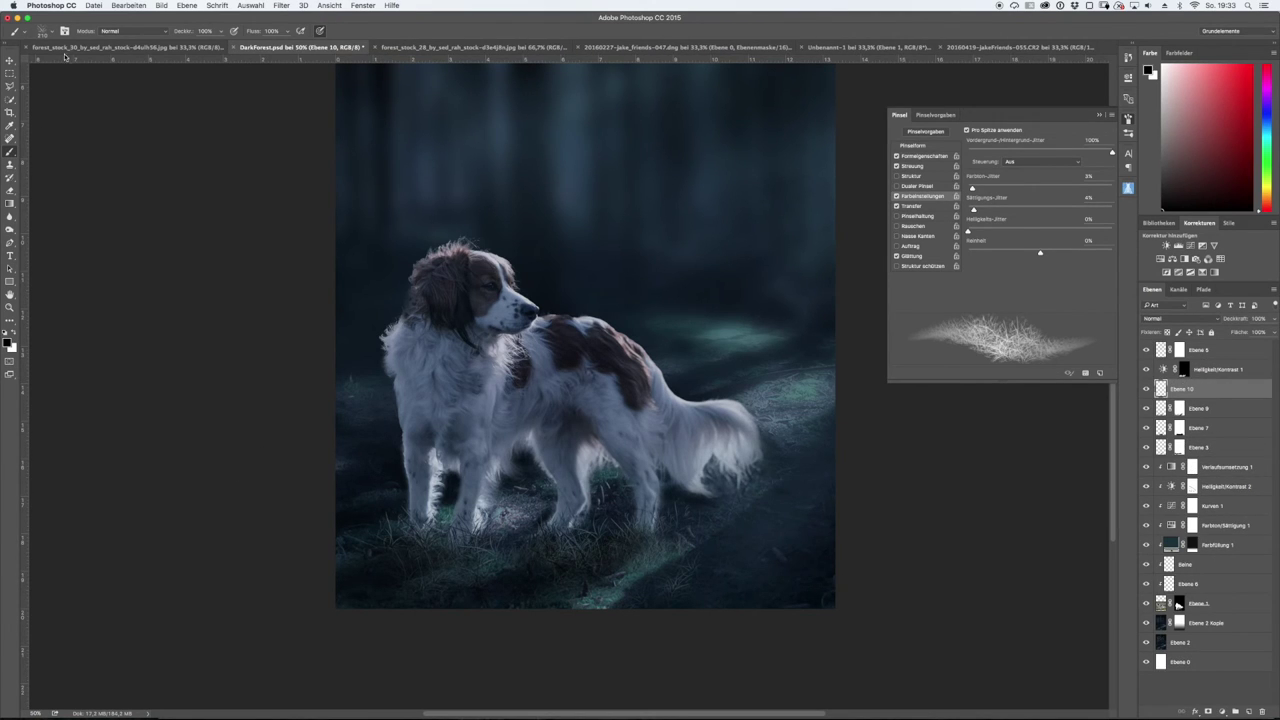
{"action": "left_click_drag", "start_coordinate": [645, 535], "coordinate": [741, 535]}
{"action": "key", "text": "super+z"}
{"action": "left_click", "coordinate": [10, 345]}
{"action": "left_click", "coordinate": [836, 430]}
{"action": "mouse_move", "coordinate": [637, 543]}
{"action": "left_mouse_down"}
{"action": "mouse_move", "coordinate": [698, 544]}
{"action": "mouse_move", "coordinate": [722, 529]}
{"action": "left_mouse_up"}
{"action": "left_click", "coordinate": [42, 31]}
{"action": "left_click", "coordinate": [84, 152]}
{"action": "left_click", "coordinate": [669, 537]}
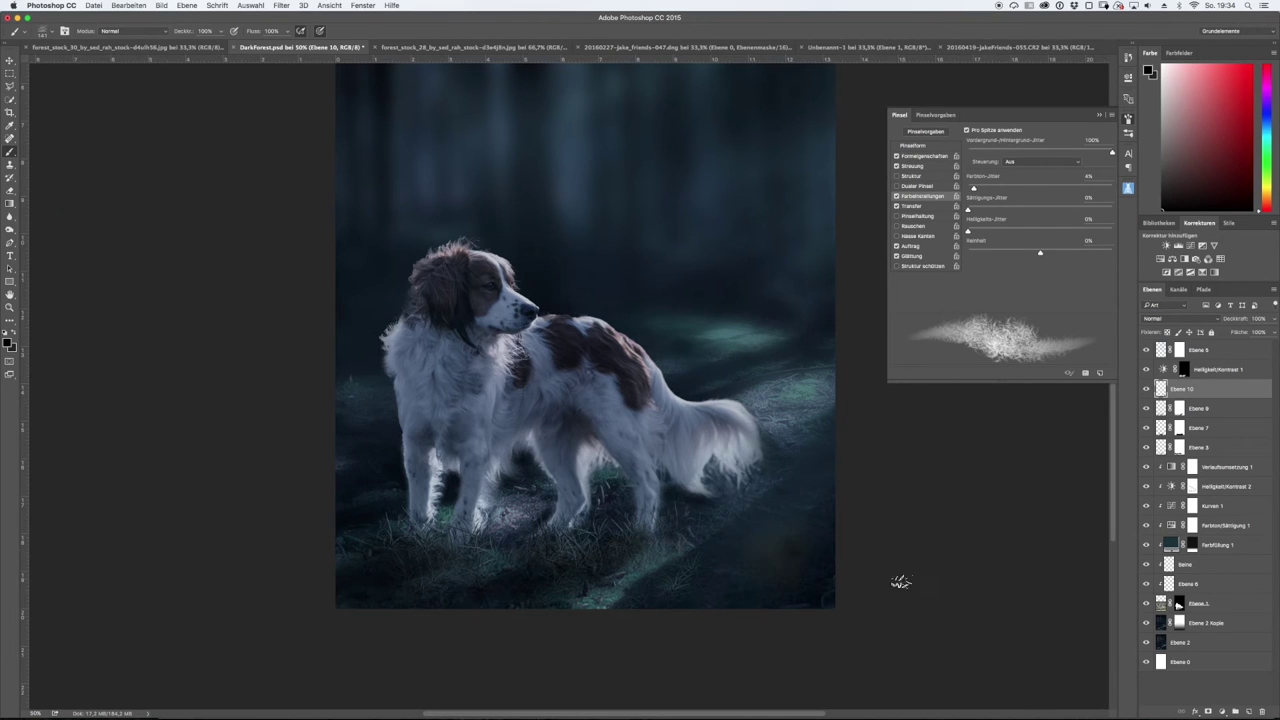
- Adjust the brush's Scattering and Shape Dynamics, with 77% spacing and 171 px size
{"action": "left_click", "coordinate": [935, 167]}
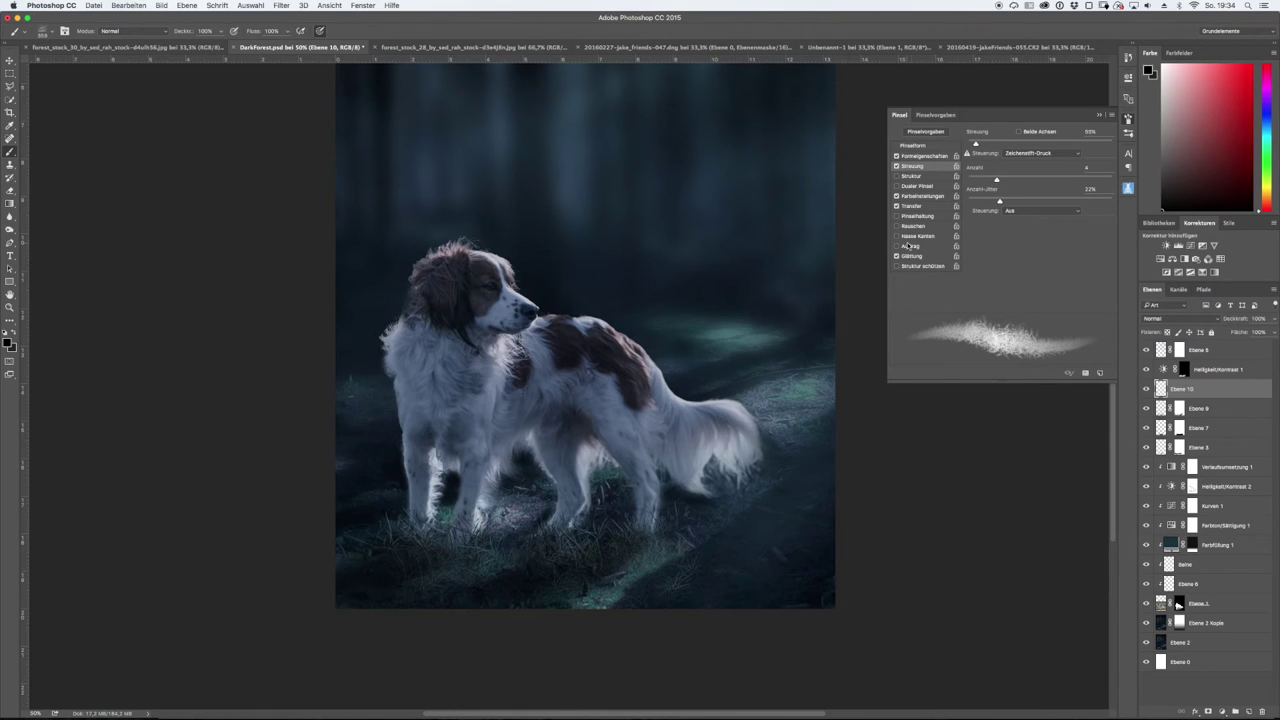
{"action": "left_click", "coordinate": [925, 157]}
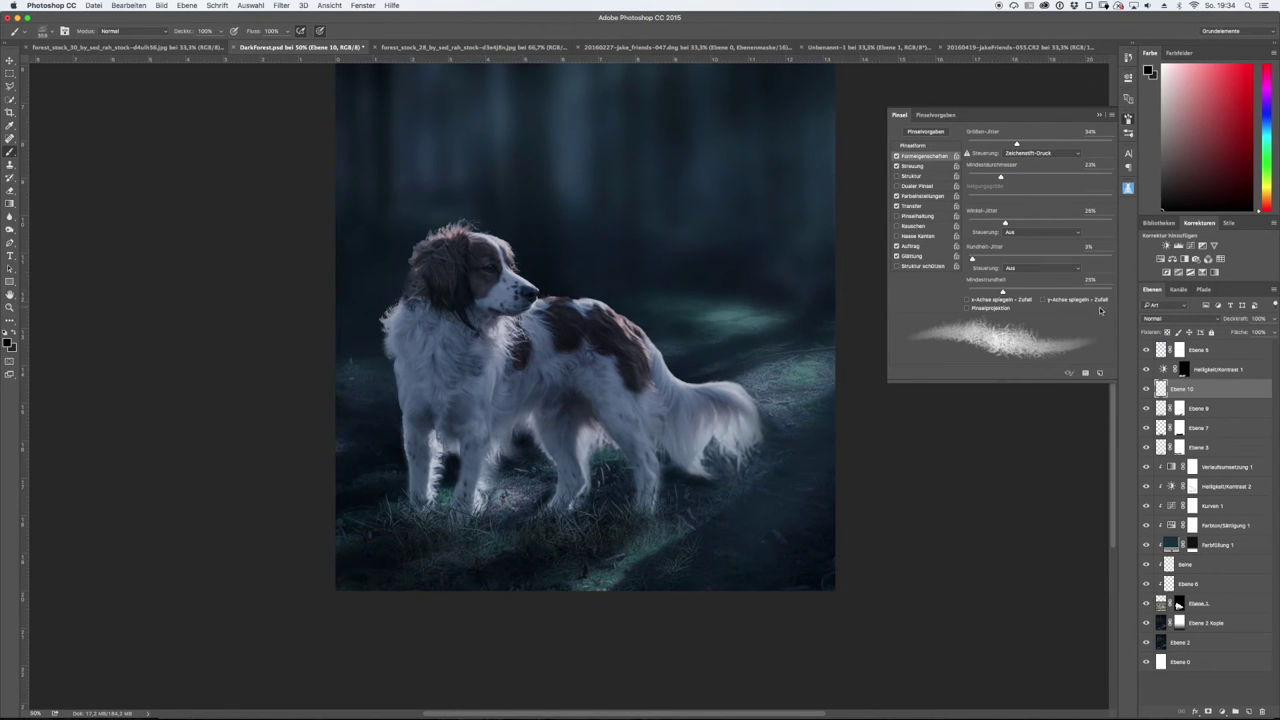
{"action": "left_click", "coordinate": [945, 147]}
{"action": "left_click_drag", "start_coordinate": [984, 290], "coordinate": [1022, 289]}
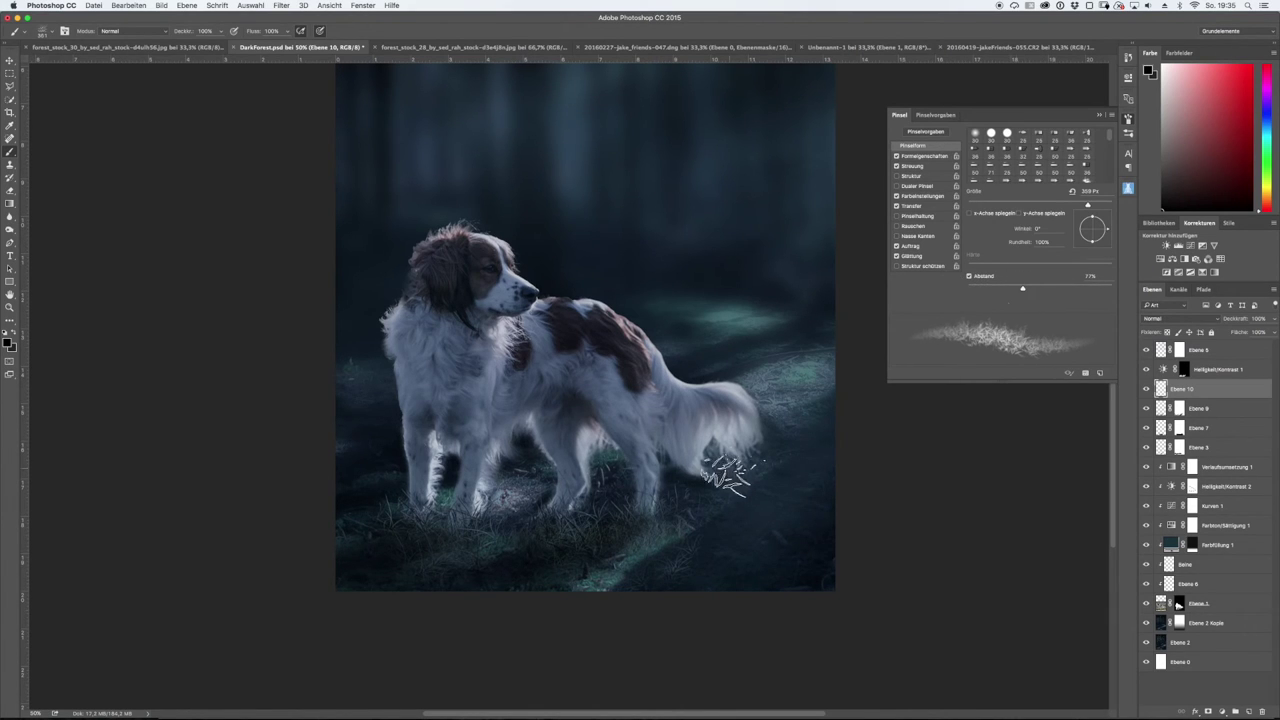
{"action": "left_click_drag", "start_coordinate": [651, 523], "coordinate": [622, 540]}
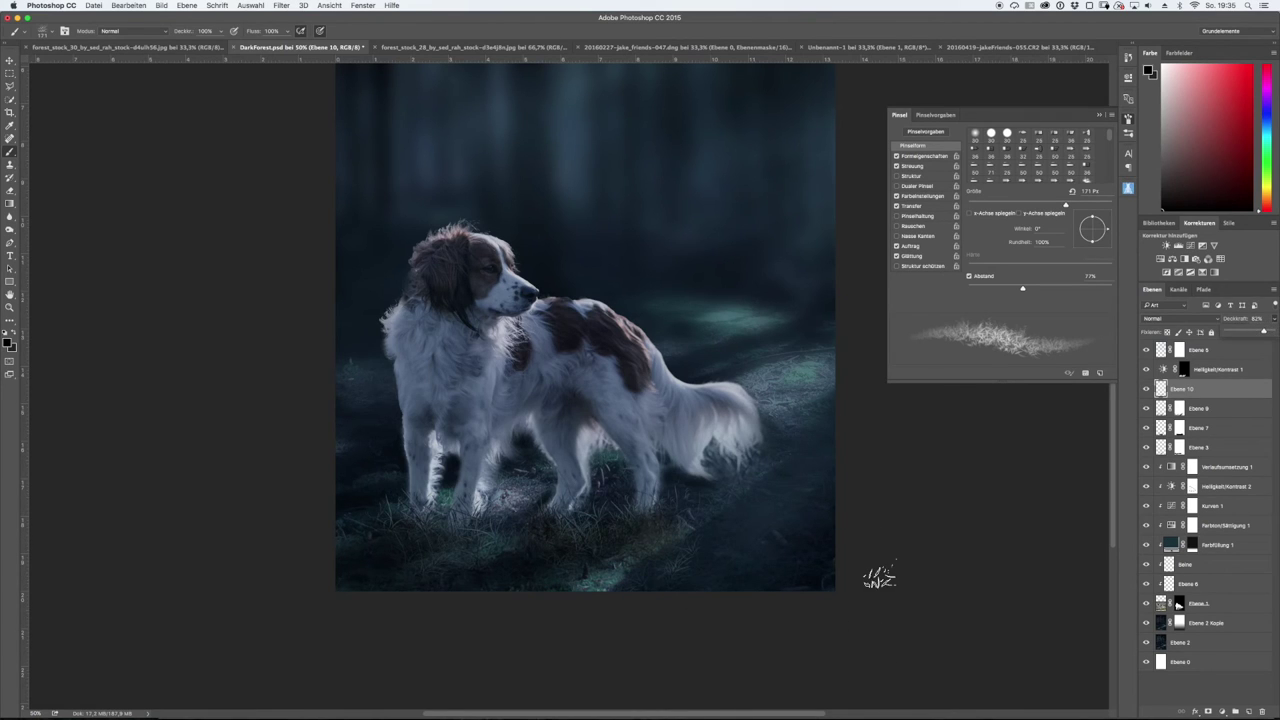
- Add new layer Ebene 11 above Ebene 10 and fill it with neutral grey
{"action": "left_click", "coordinate": [1200, 349]}
{"action": "left_click", "coordinate": [1200, 388]}
{"action": "key", "text": "ctrl+shift+alt+n"}
{"action": "left_click", "coordinate": [672, 478]}
{"action": "left_click", "coordinate": [913, 410]}
{"action": "key", "text": "alt+BackSpace"}
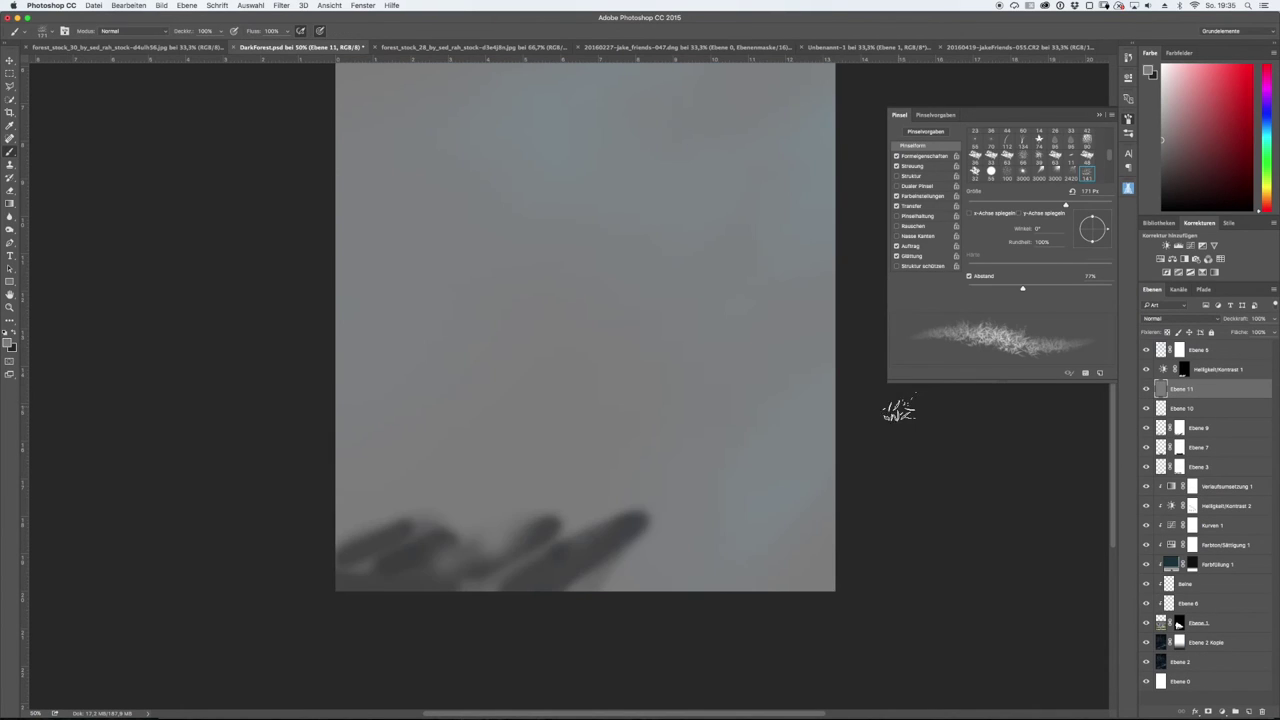
- Set the grey layer Ebene 11 to the Weiches Licht blend mode
{"action": "left_click", "coordinate": [1165, 318]}
{"action": "left_click", "coordinate": [1162, 433]}
{"action": "key", "text": "ctrl+plus"}
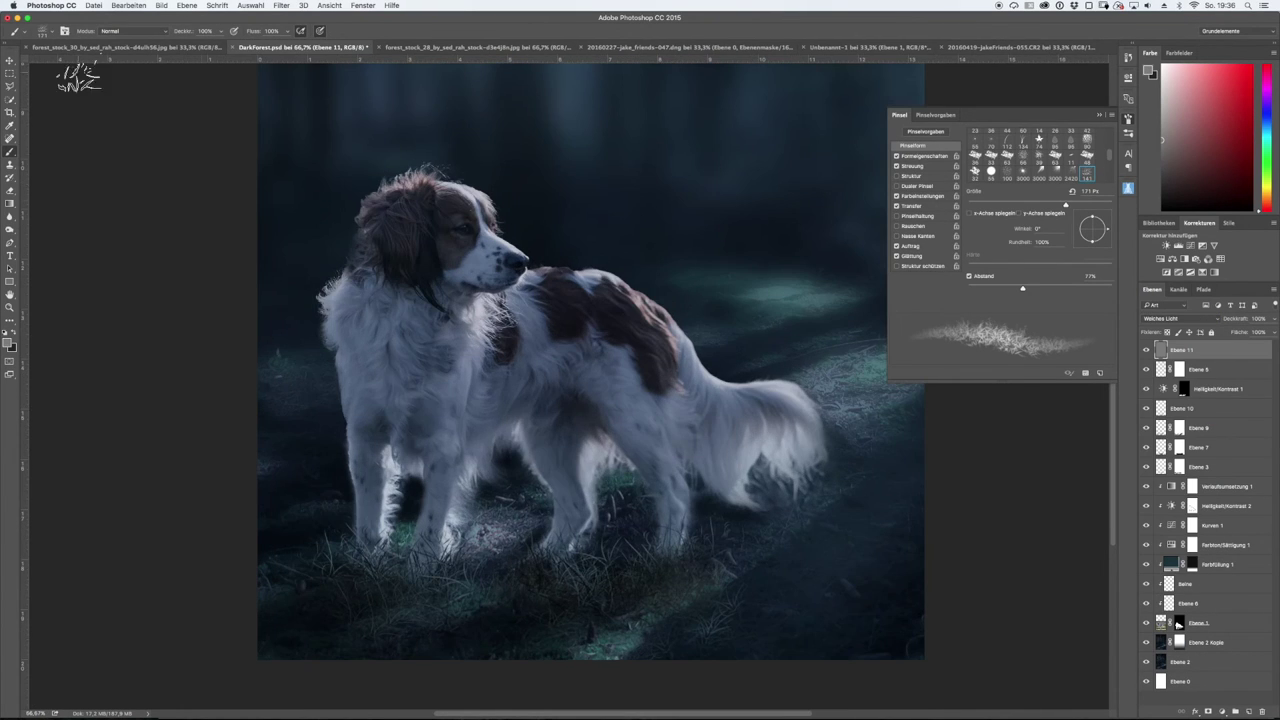
- Paint soft white strokes at 88 px and 10% opacity over the dog's front leg and chest
{"action": "key", "text": "bracketleft"}
{"action": "key", "text": "bracketleft"}
{"action": "key", "text": "bracketleft"}
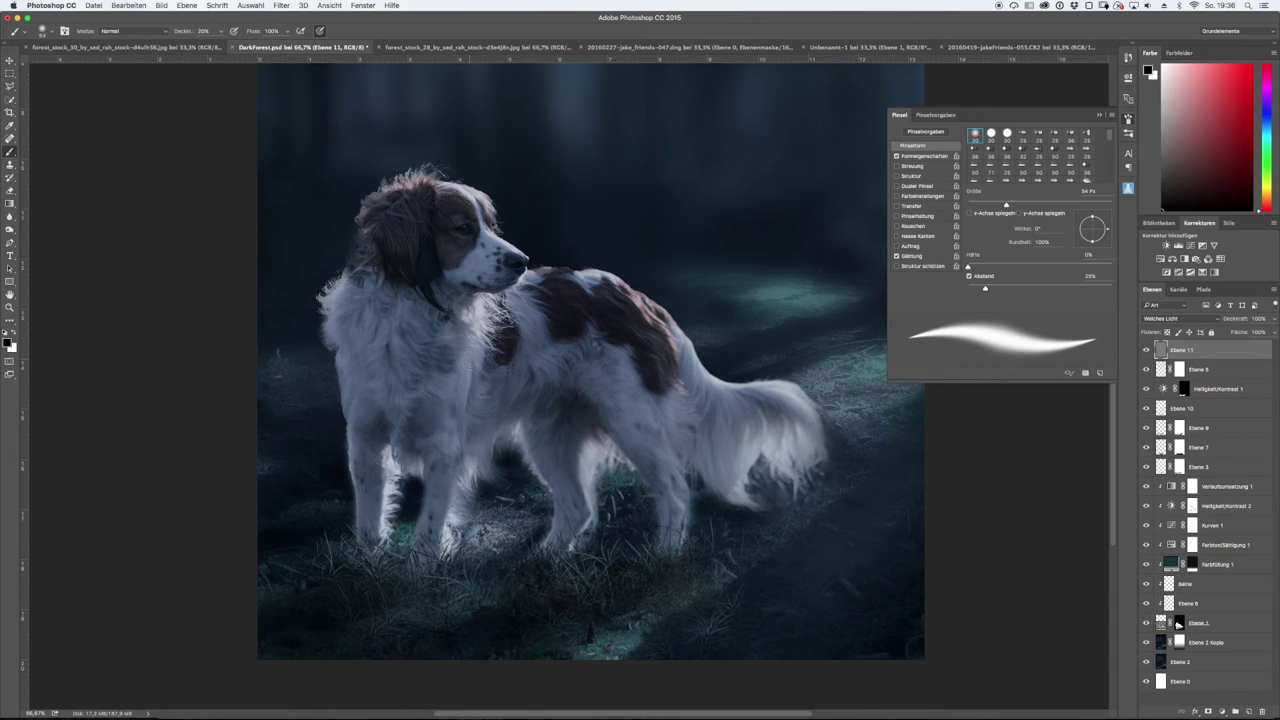
{"action": "key", "text": "bracketright"}
{"action": "key", "text": "bracketright"}
{"action": "key", "text": "bracketright"}
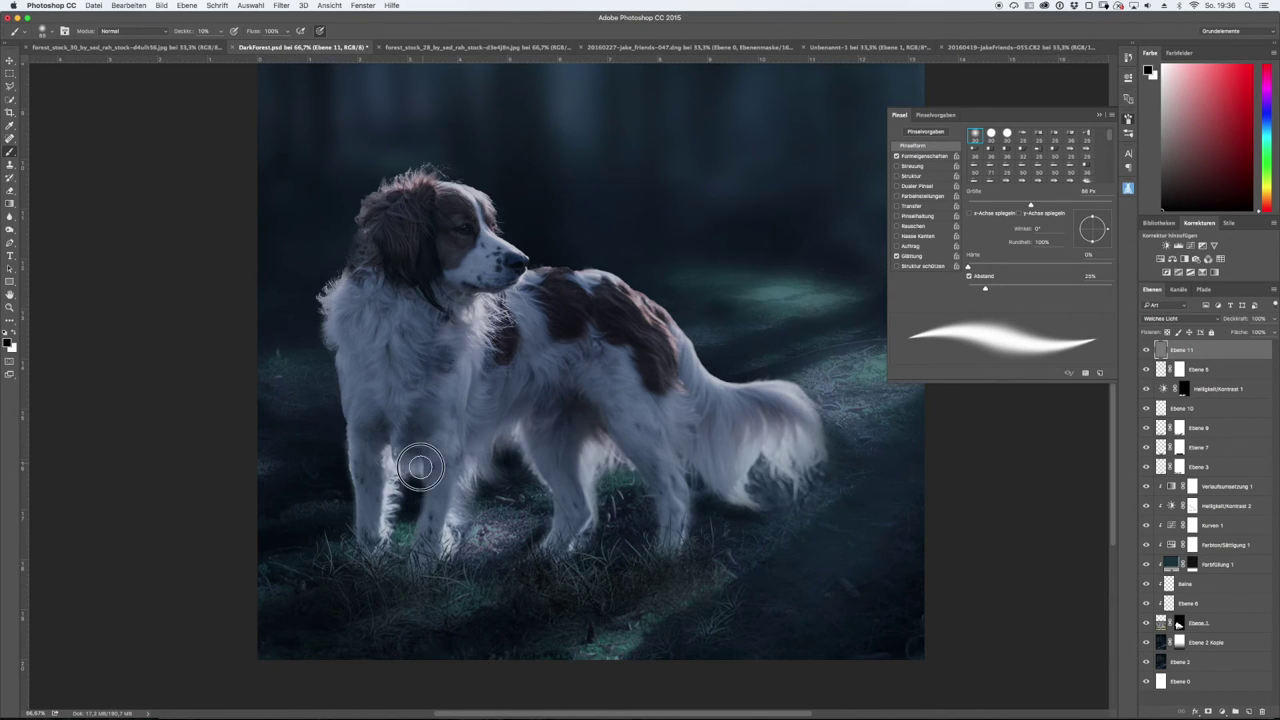
{"action": "key", "text": "1"}
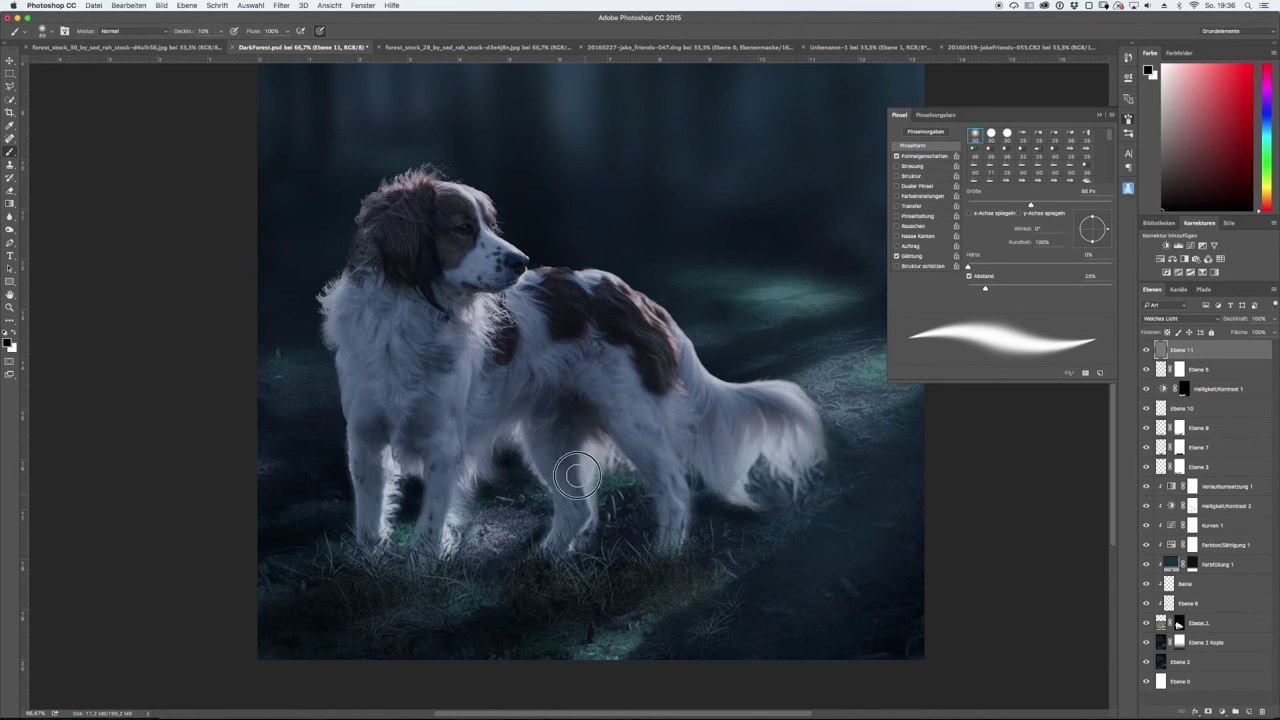
{"action": "left_click_drag", "start_coordinate": [446, 502], "coordinate": [395, 493]}
{"action": "mouse_move", "coordinate": [452, 393]}
{"action": "left_mouse_down"}
{"action": "mouse_move", "coordinate": [402, 345]}
{"action": "mouse_move", "coordinate": [389, 351]}
{"action": "left_mouse_up"}
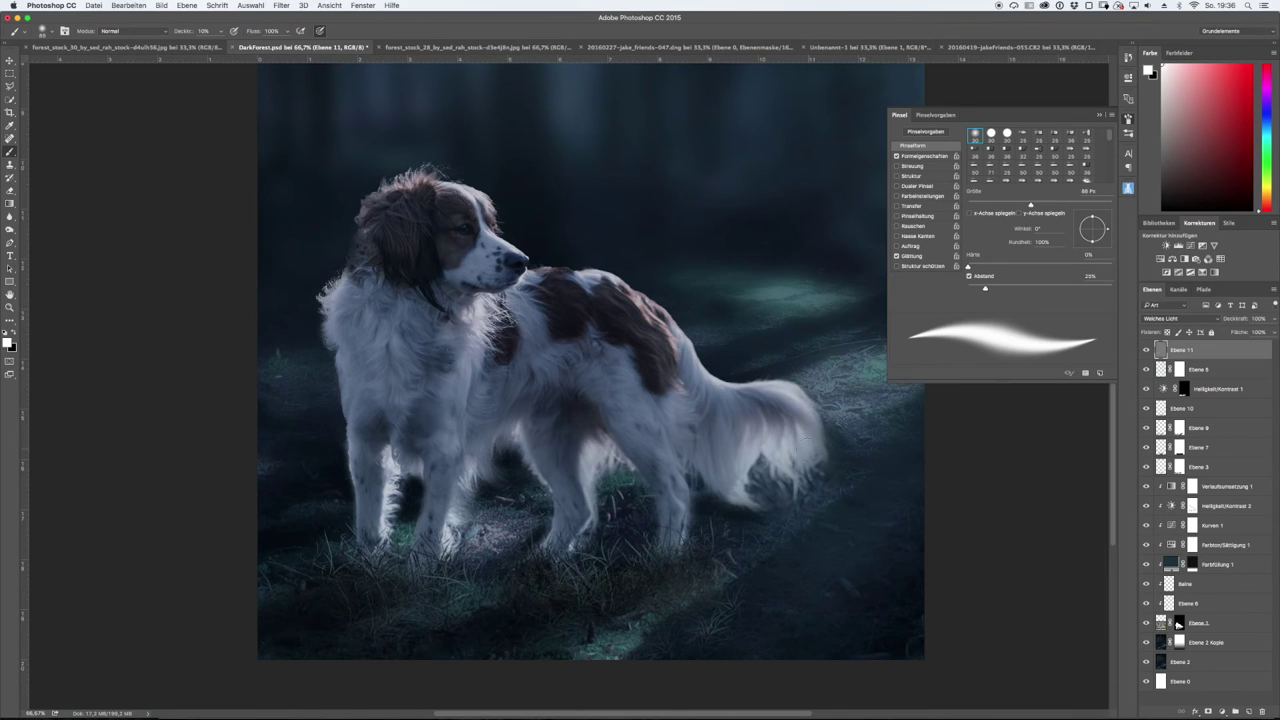
{"action": "key", "text": "ctrl+plus"}
{"action": "key", "text": "ctrl+plus"}
- Paint around the dog's eye and cheek with a brush of about 28 px
{"action": "scroll", "coordinate": [614, 449], "scroll_direction": "up", "scroll_amount": 2}
{"action": "key", "text": "bracketleft"}
{"action": "key", "text": "bracketleft"}
{"action": "key", "text": "bracketleft"}
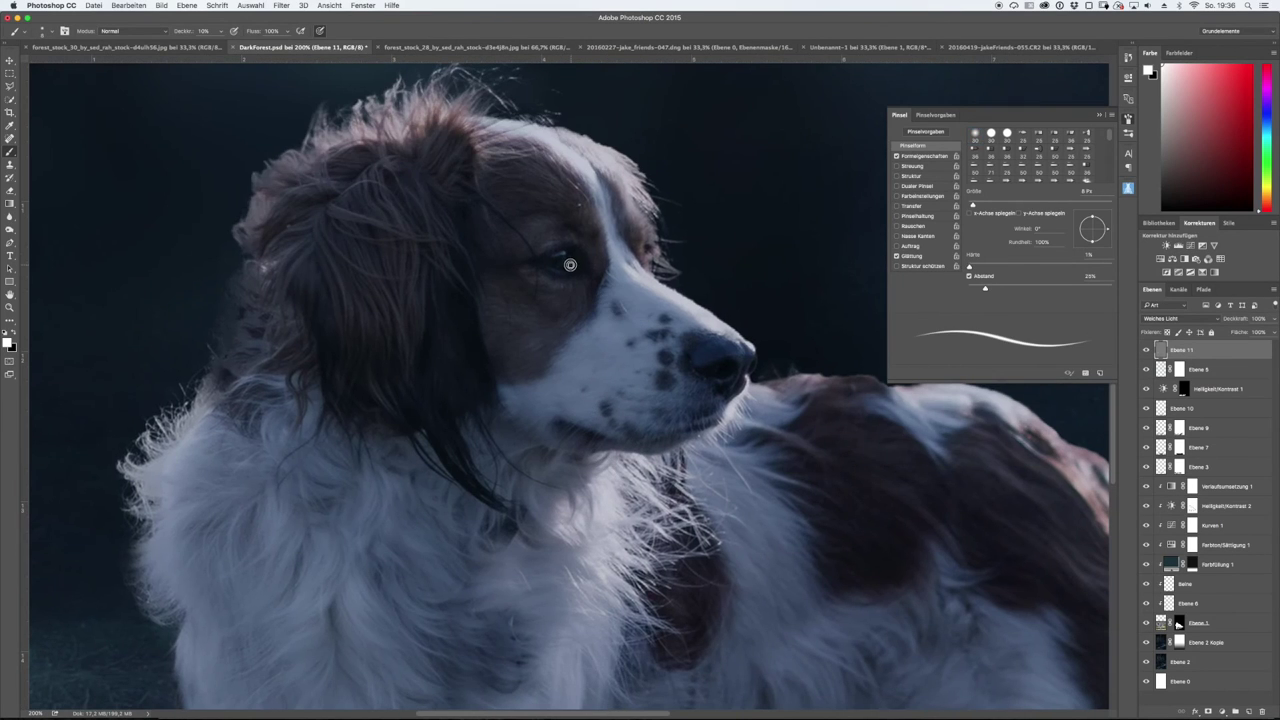
{"action": "key", "text": "bracketright"}
{"action": "key", "text": "bracketright"}
{"action": "key", "text": "bracketright"}
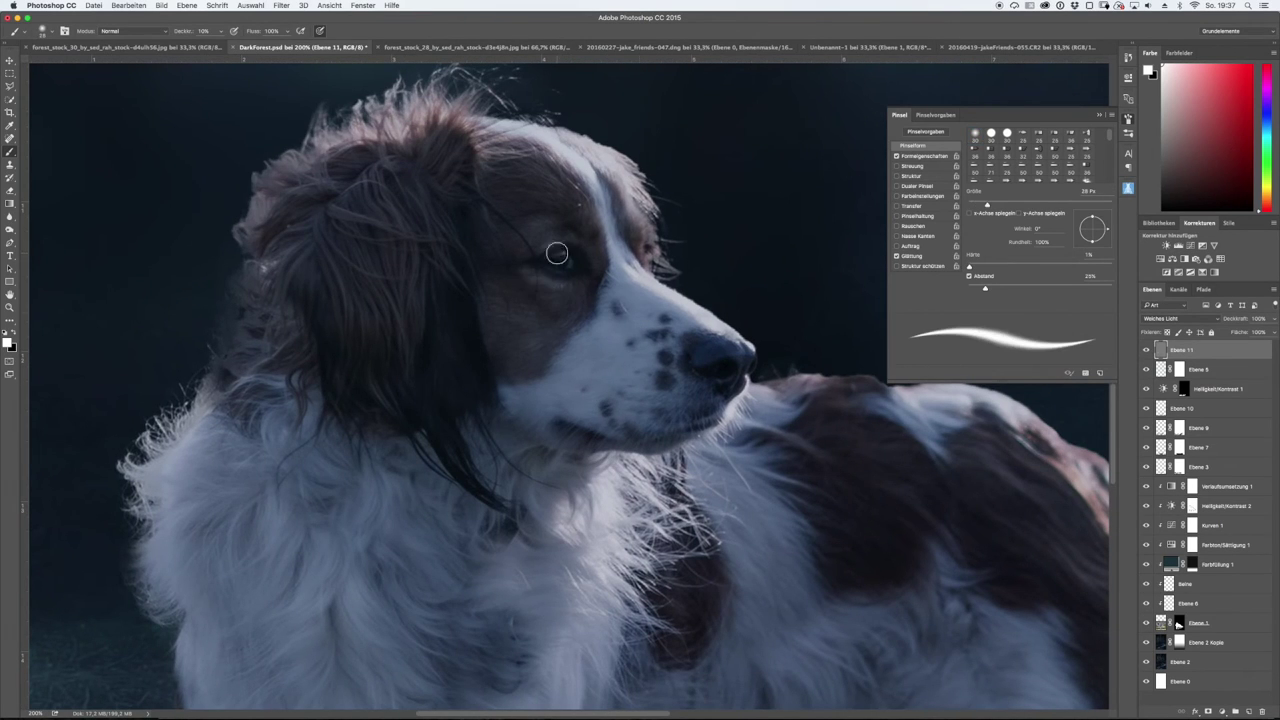
{"action": "left_click_drag", "start_coordinate": [580, 254], "coordinate": [600, 296]}
- Alternate black and white with a 22 px brush to lighten the muzzle, ear fur and forehead
{"action": "key", "text": "bracketleft"}
{"action": "key", "text": "bracketleft"}
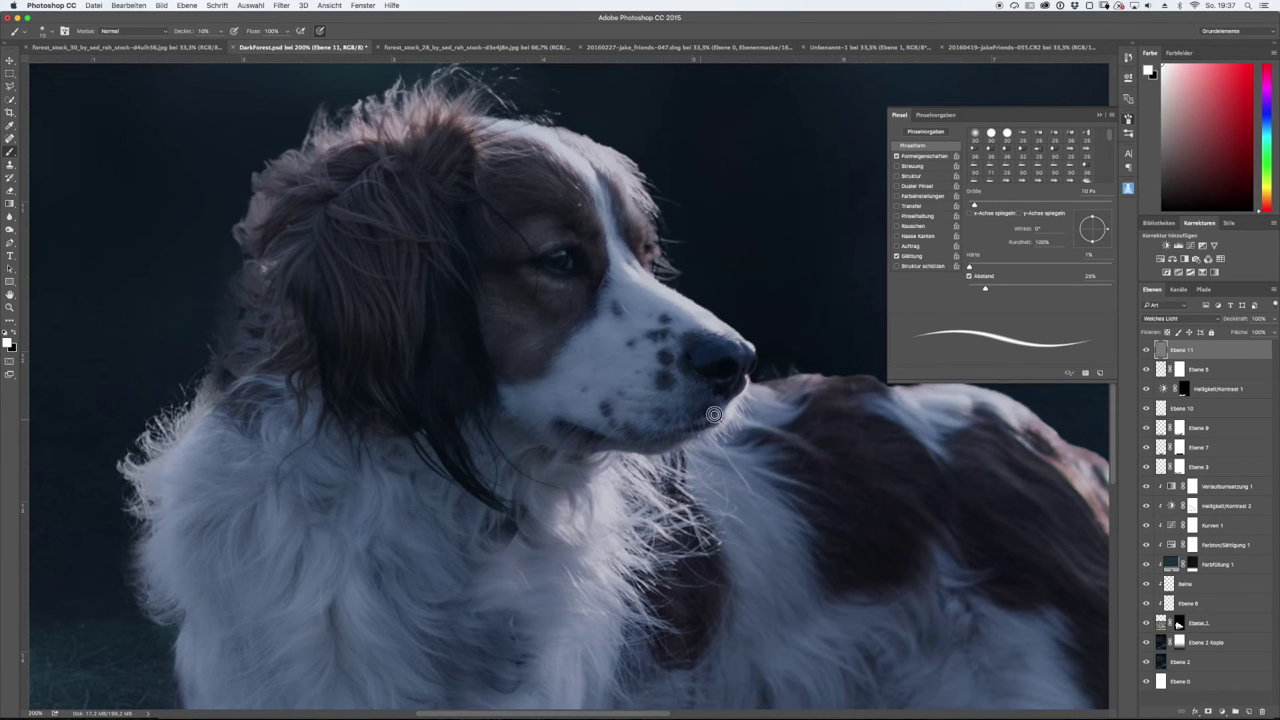
{"action": "key", "text": "bracketright"}
{"action": "key", "text": "bracketright"}
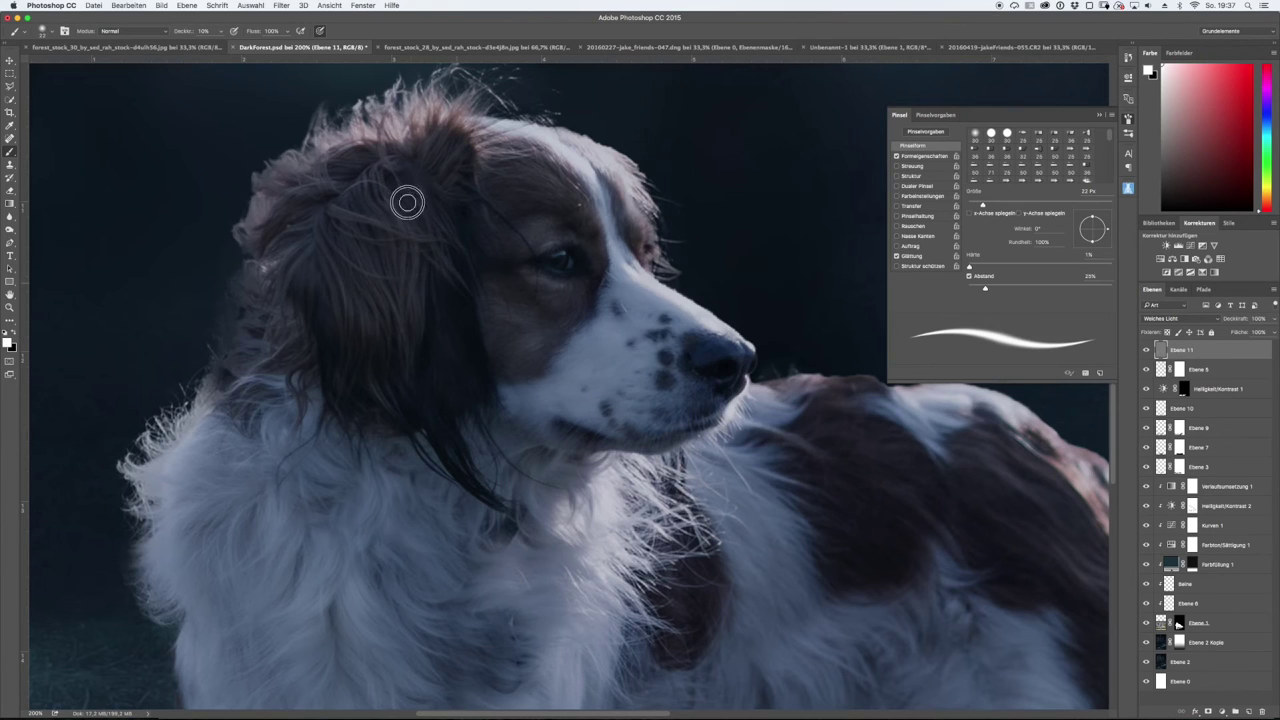
{"action": "key", "text": "x"}
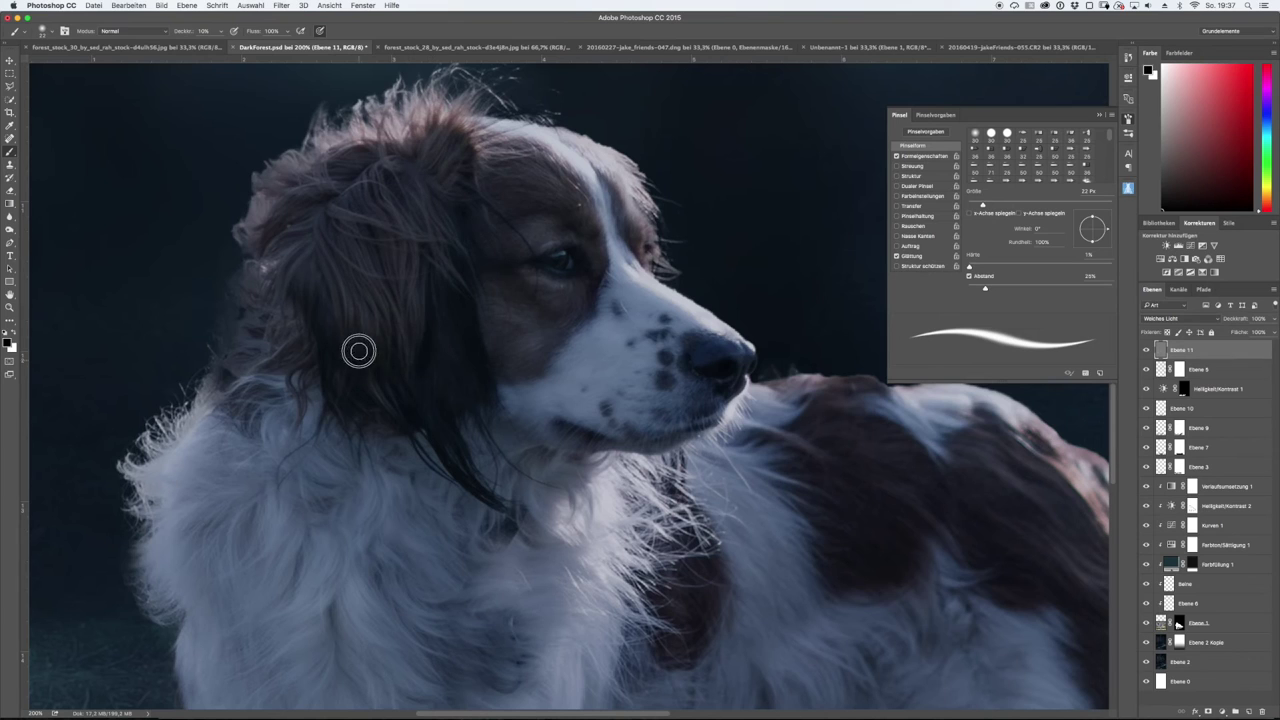
{"action": "key", "text": "x"}
{"action": "key", "text": "x"}
{"action": "key", "text": "x"}
{"action": "key", "text": "x"}
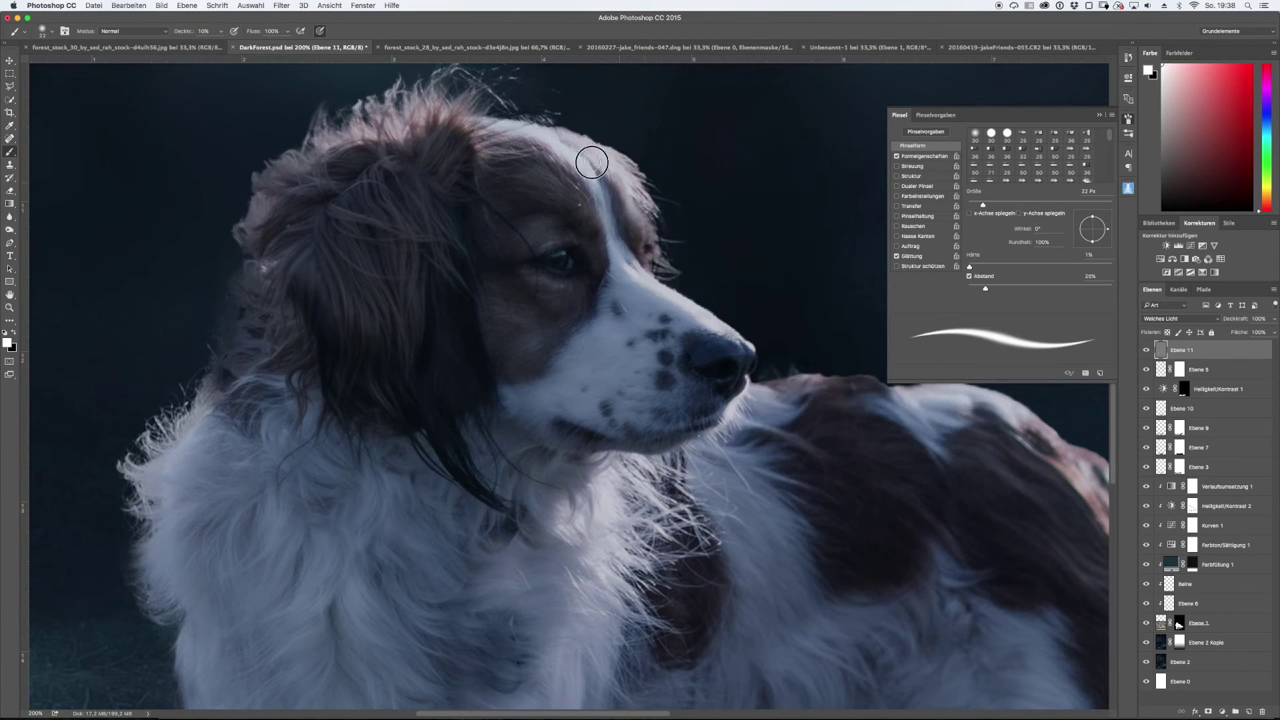
{"action": "key", "text": "x"}
{"action": "key", "text": "x"}
{"action": "key", "text": "x"}
{"action": "key", "text": "x"}
{"action": "key", "text": "ctrl+0"}
{"action": "key", "text": "ctrl+minus"}
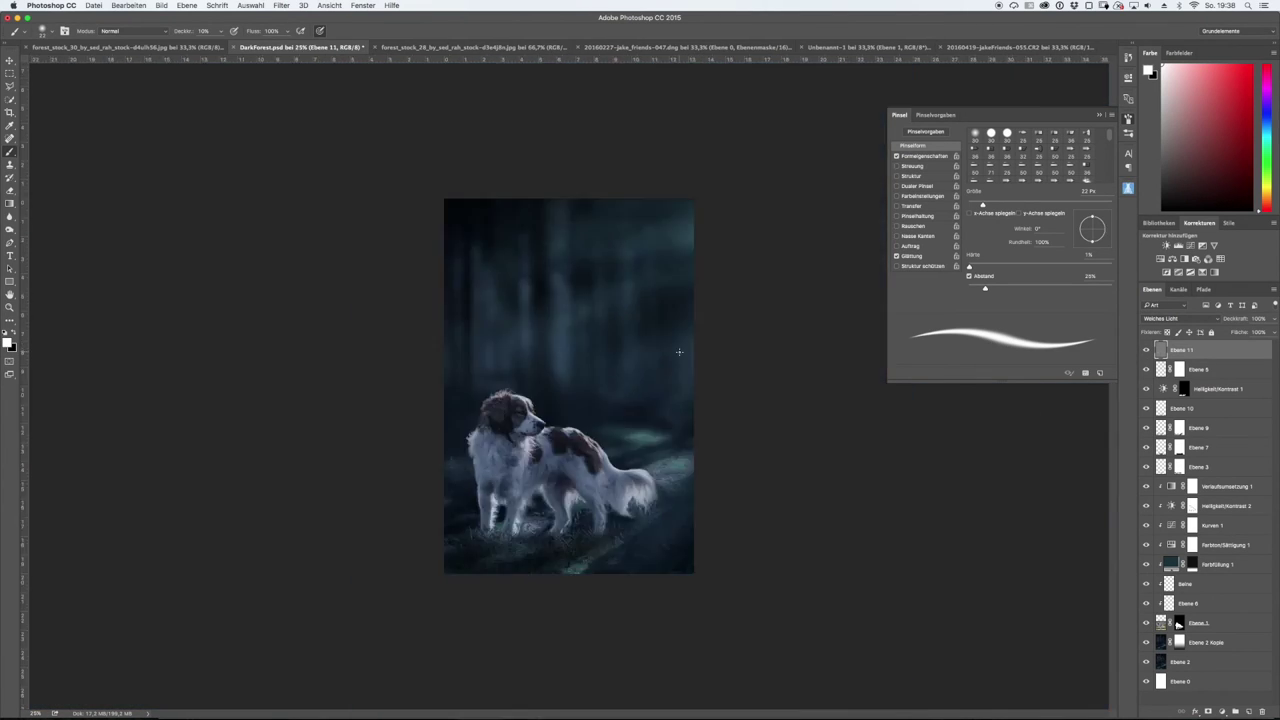
- Stamp all visible layers into a new layer and open it in Color Efex Pro 4
{"action": "key", "text": "ctrl+alt+shift+e"}
{"action": "left_click", "coordinate": [281, 5]}
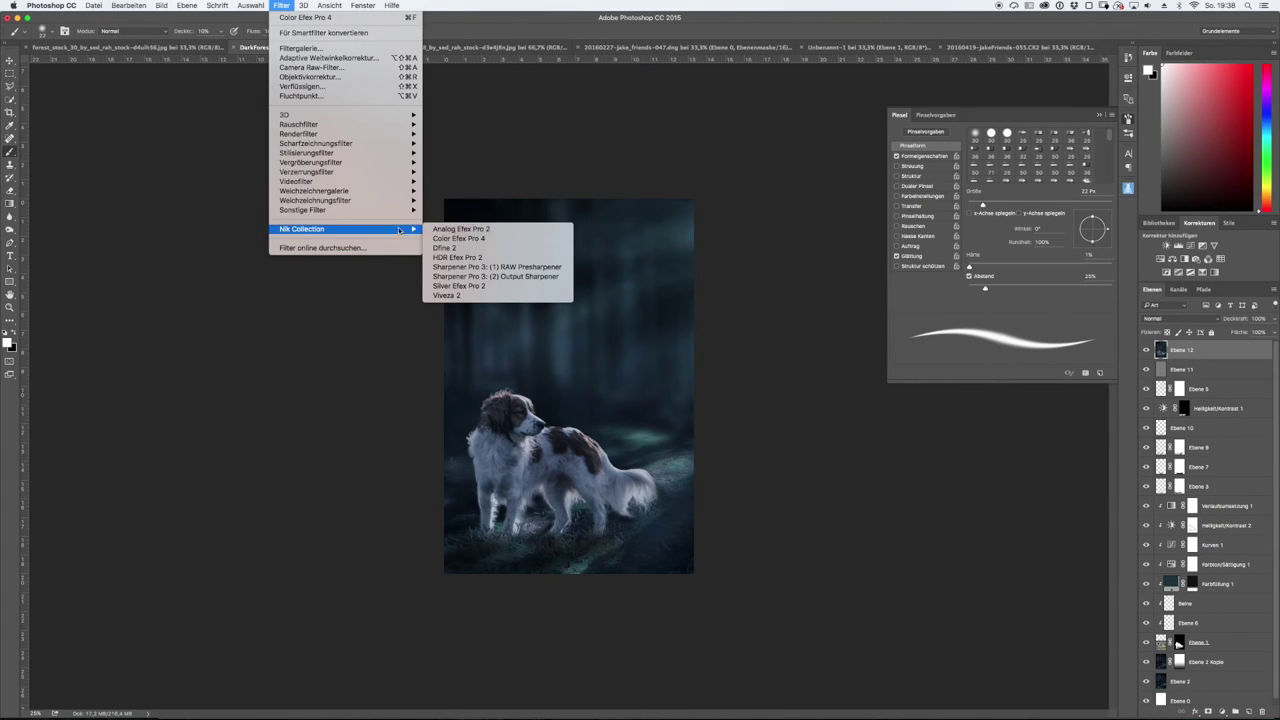
{"action": "left_click", "coordinate": [700, 300]}
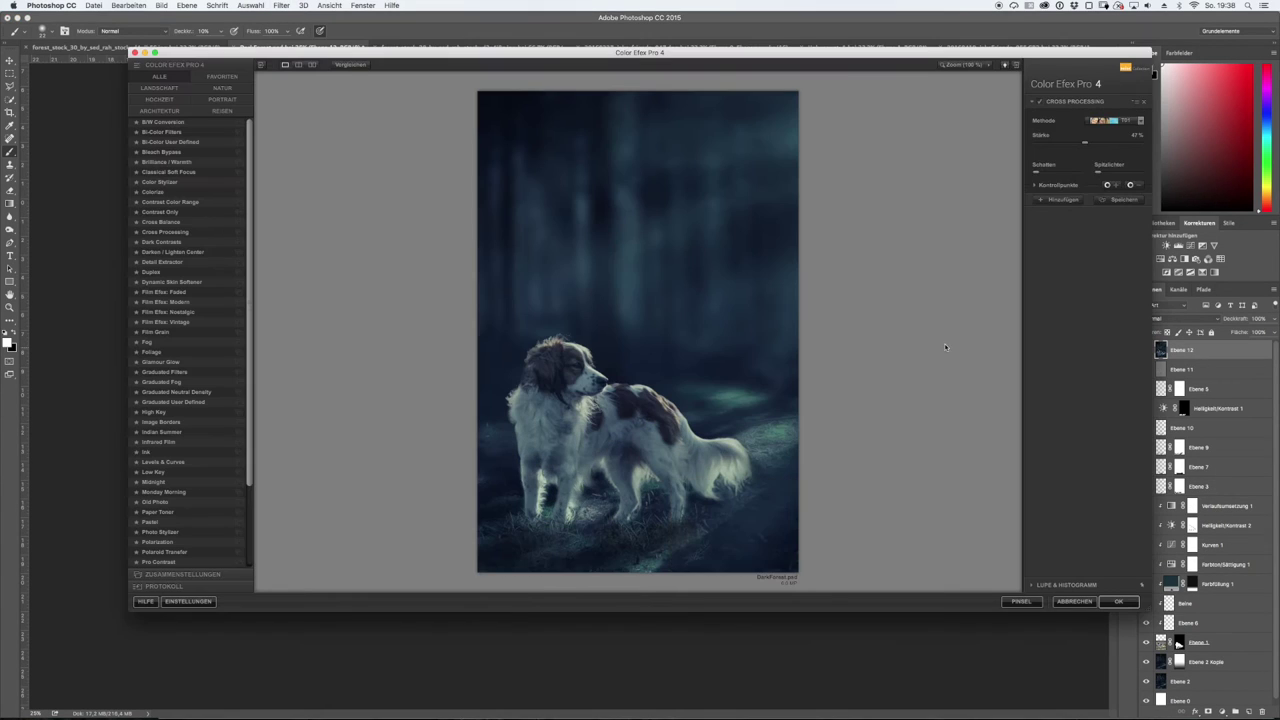
- Add Cross Processing with a chosen method, then a Detail Extractor filter with adjusted control point
{"action": "left_click", "coordinate": [1141, 123]}
{"action": "left_click", "coordinate": [1122, 298]}
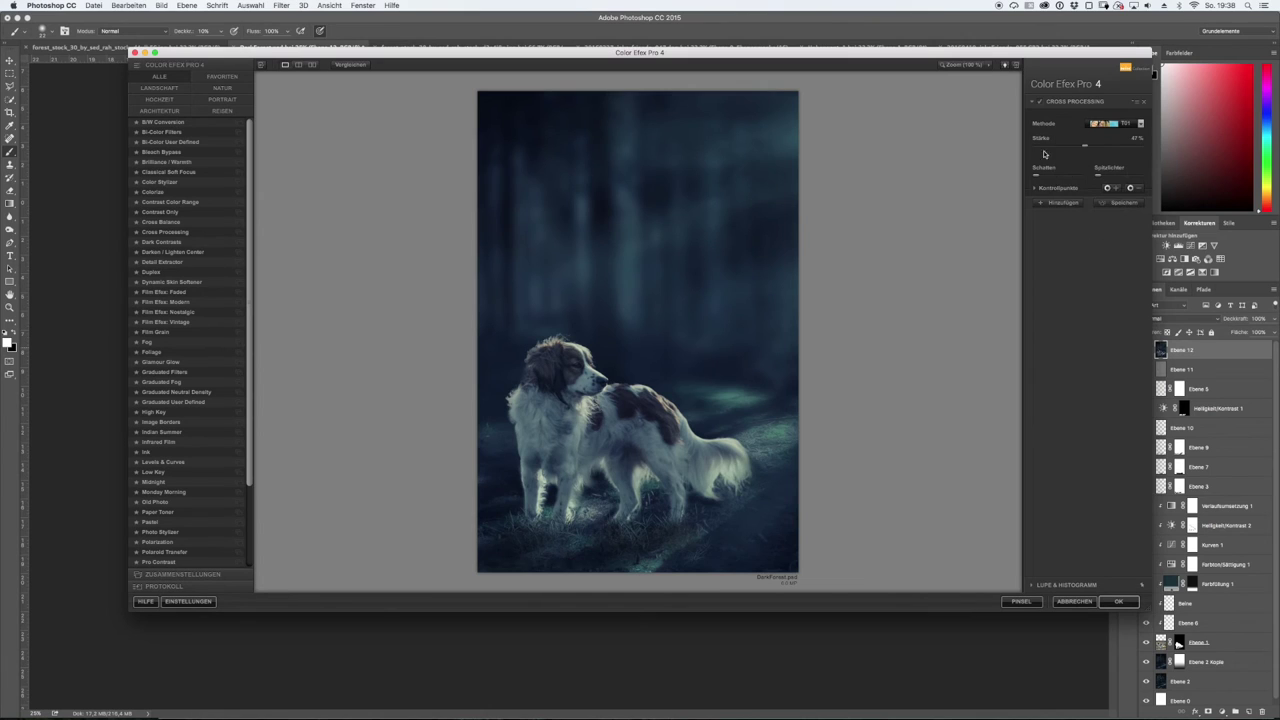
{"action": "left_click", "coordinate": [1063, 203]}
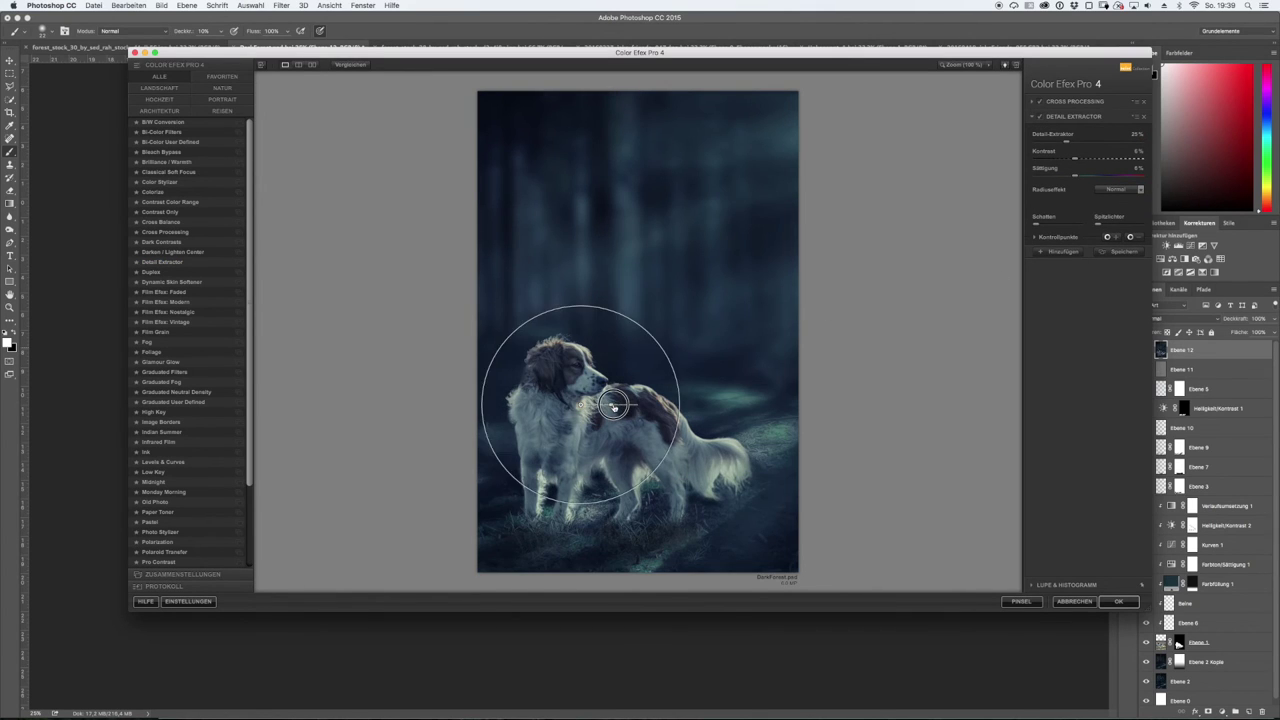
{"action": "left_click_drag", "start_coordinate": [586, 413], "coordinate": [593, 429]}
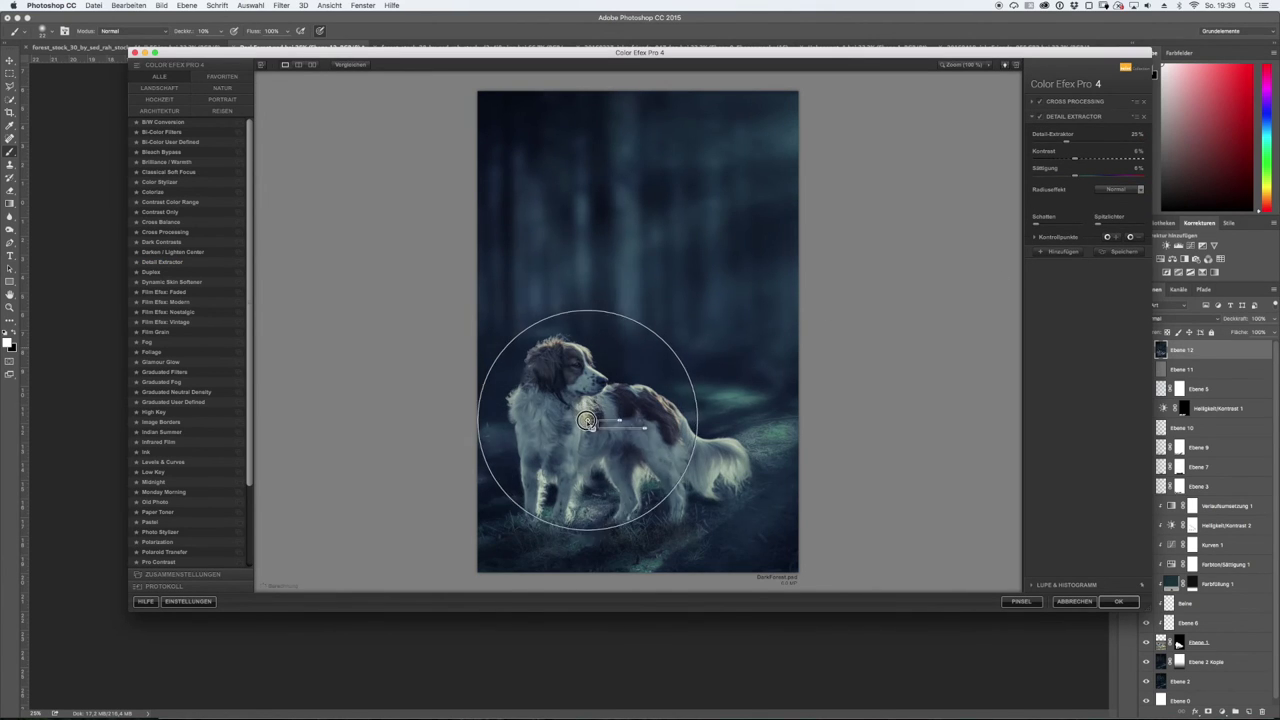
{"action": "left_click", "coordinate": [1063, 251]}
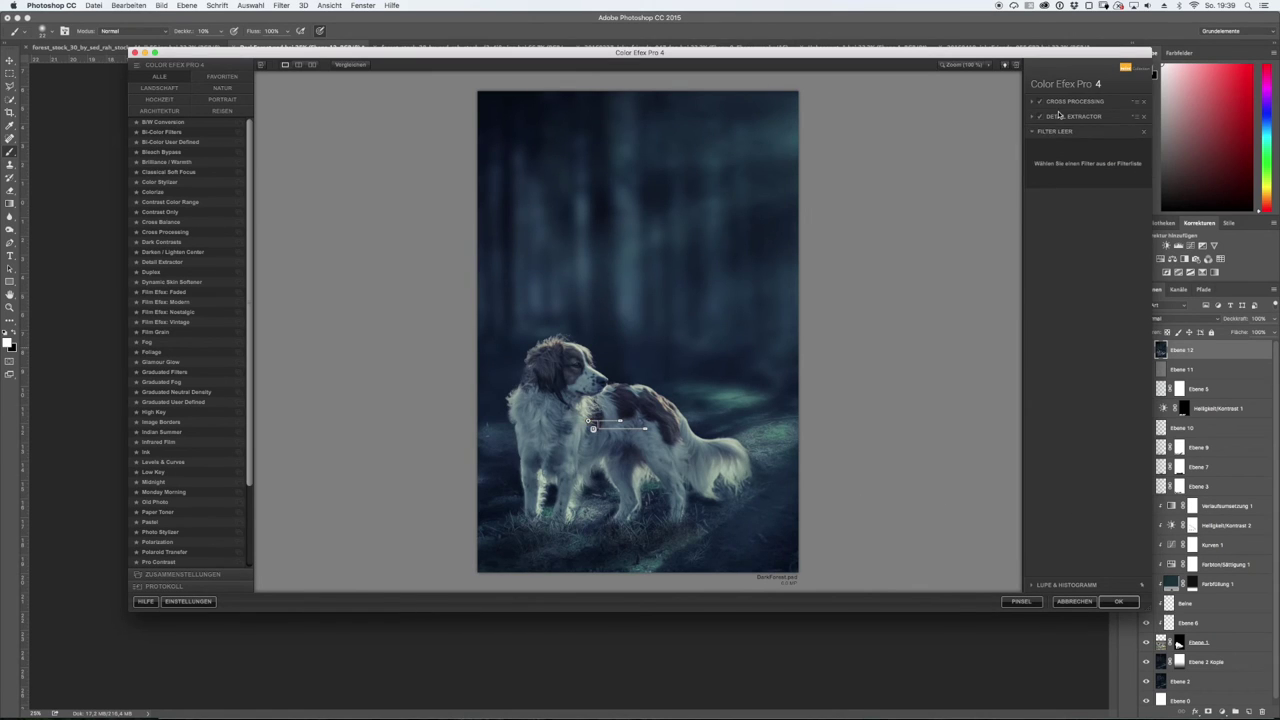
- Add a Contrast Only filter with contrast lowered to about 15%
{"action": "left_click", "coordinate": [1063, 251]}
{"action": "left_click", "coordinate": [160, 212]}
{"action": "left_click_drag", "start_coordinate": [1116, 192], "coordinate": [1099, 193]}
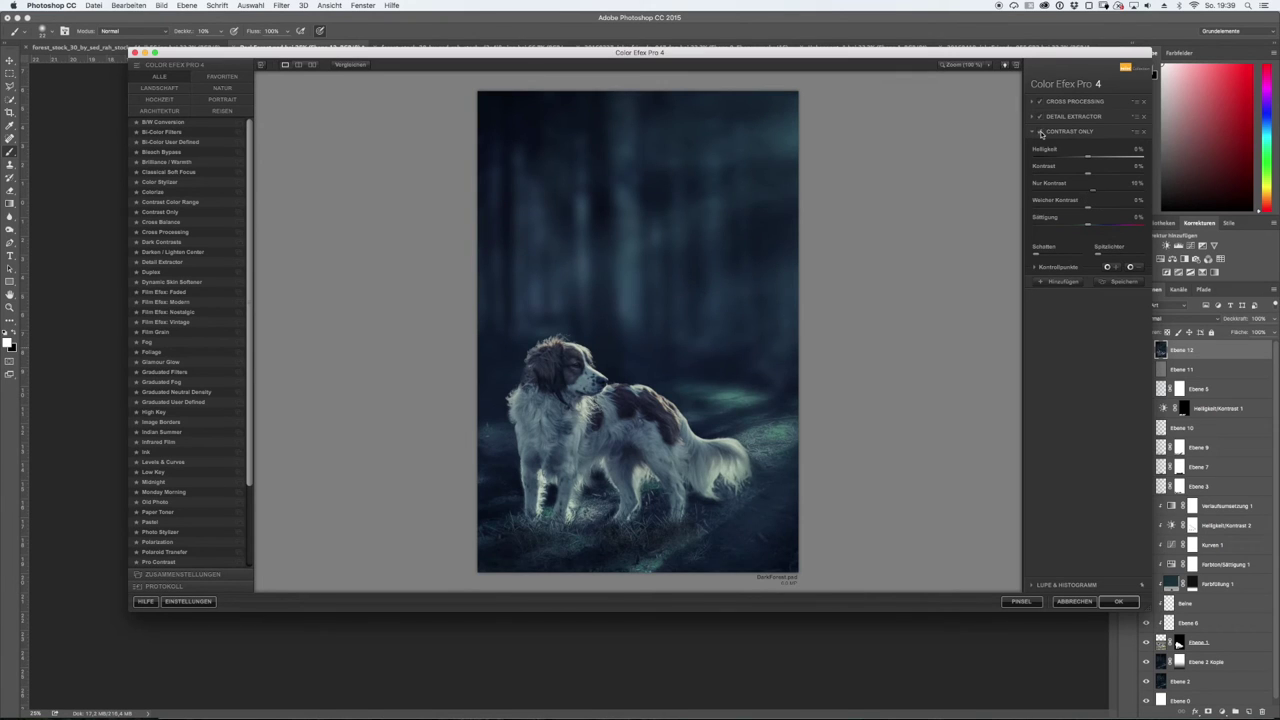
- Add a subtle Fog filter and a second Contrast Only filter at about 15%
{"action": "left_click", "coordinate": [147, 343]}
{"action": "left_click_drag", "start_coordinate": [1080, 175], "coordinate": [1048, 178]}
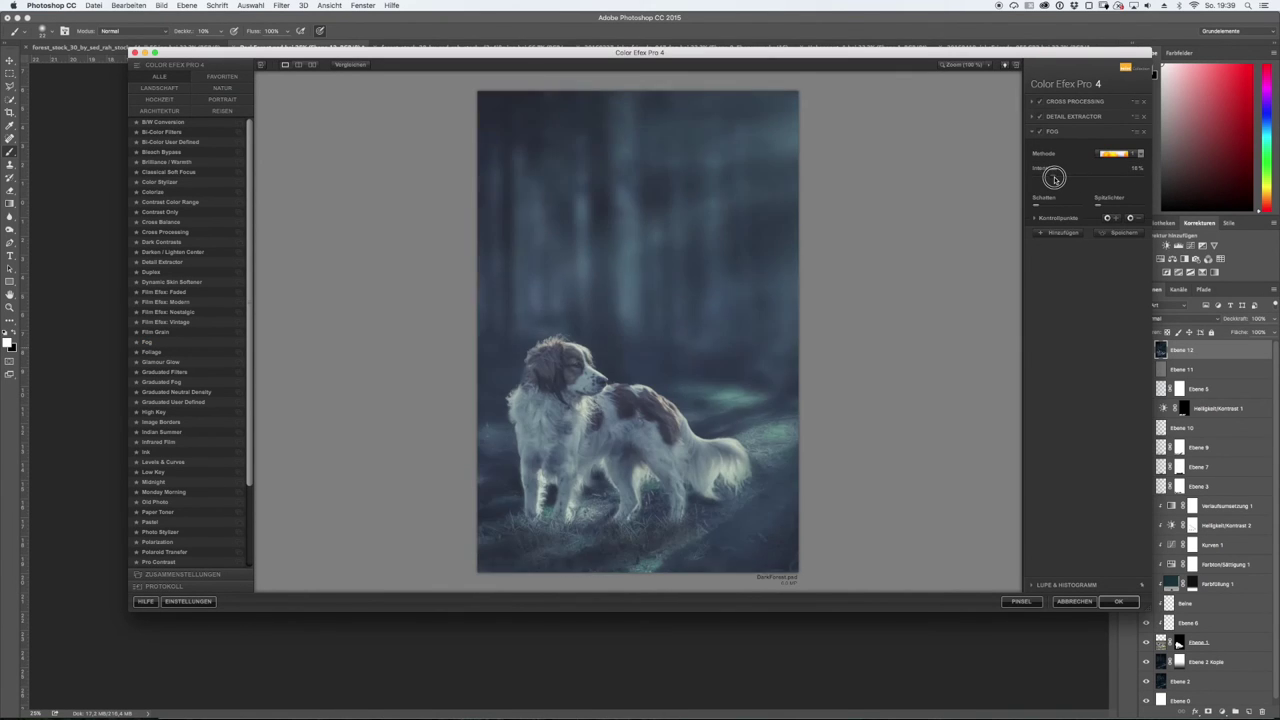
{"action": "left_click", "coordinate": [1067, 234]}
{"action": "left_click", "coordinate": [163, 212]}
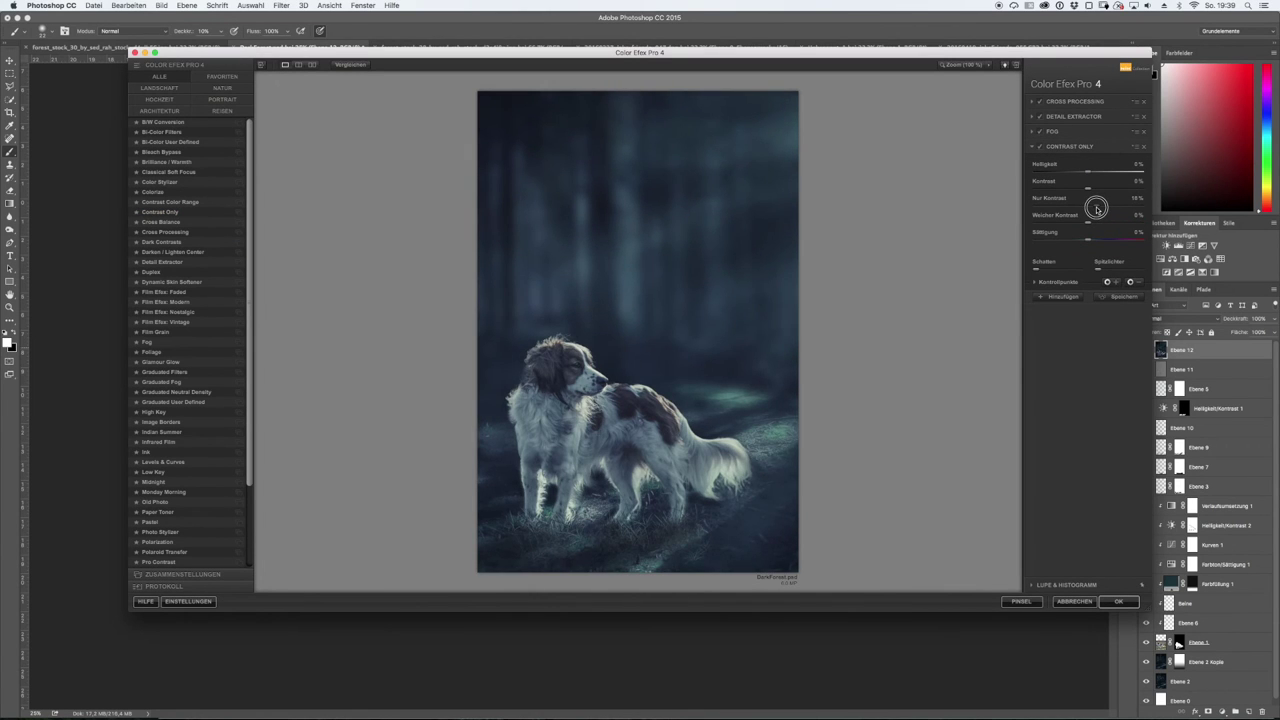
{"action": "mouse_move", "coordinate": [1088, 225]}
{"action": "left_mouse_down"}
{"action": "mouse_move", "coordinate": [1123, 223]}
{"action": "mouse_move", "coordinate": [1096, 227]}
{"action": "left_mouse_up"}
{"action": "scroll", "coordinate": [210, 478], "scroll_direction": "down", "scroll_amount": 5}
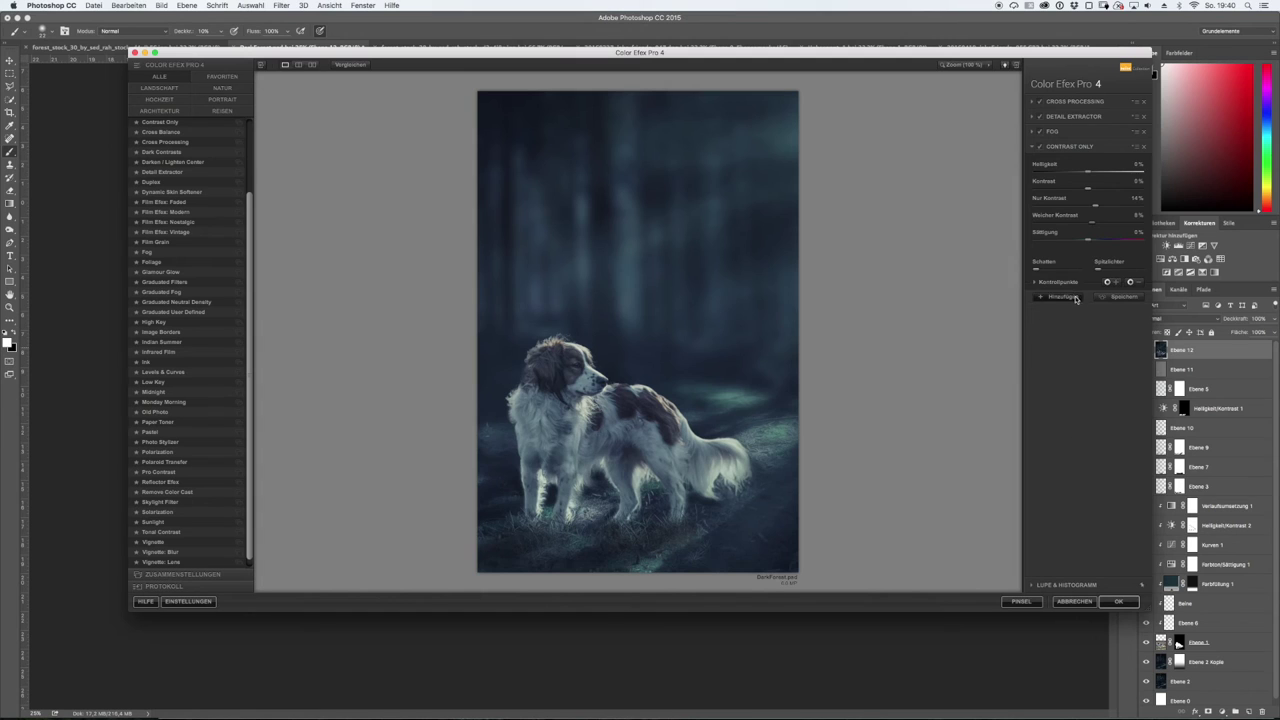
- Add a Sunlight filter with adjusted temperature and brightness, apply the stack, and save
{"action": "left_click", "coordinate": [1076, 298]}
{"action": "scroll", "coordinate": [175, 483], "scroll_direction": "down", "scroll_amount": 1}
{"action": "left_click", "coordinate": [153, 513]}
{"action": "left_click_drag", "start_coordinate": [1051, 203], "coordinate": [1080, 204]}
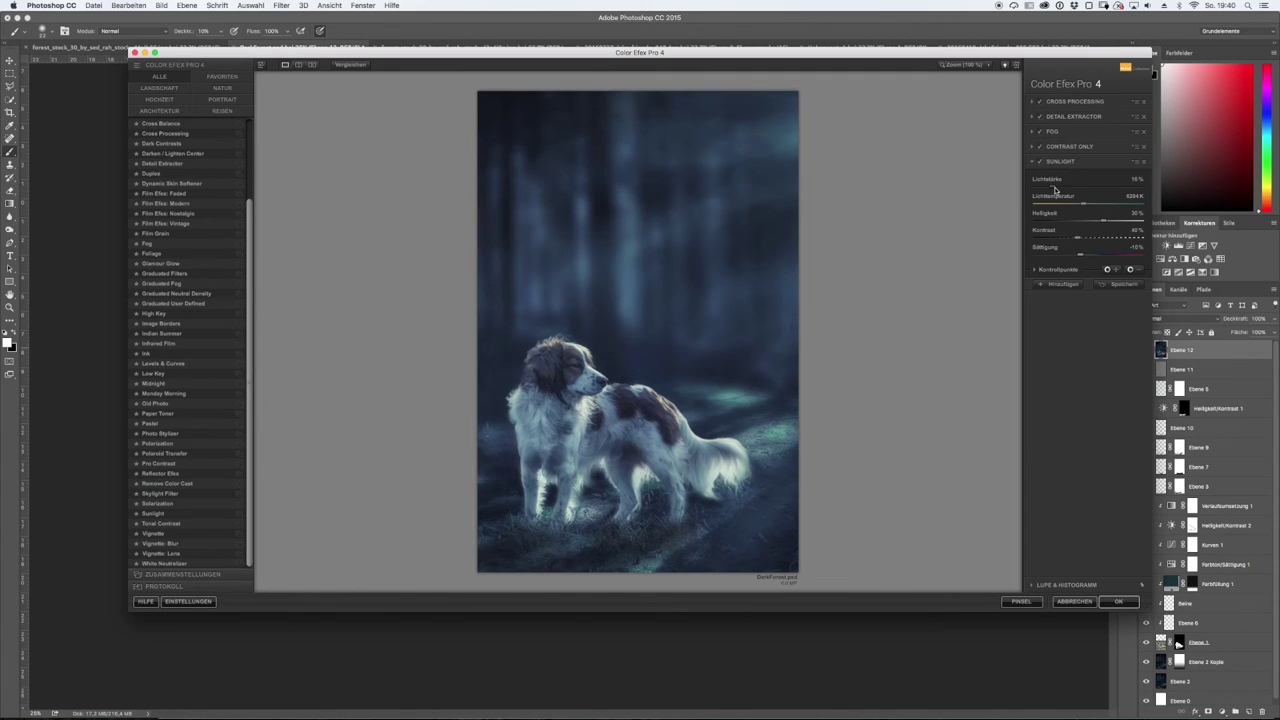
{"action": "left_click_drag", "start_coordinate": [1082, 219], "coordinate": [1097, 221]}
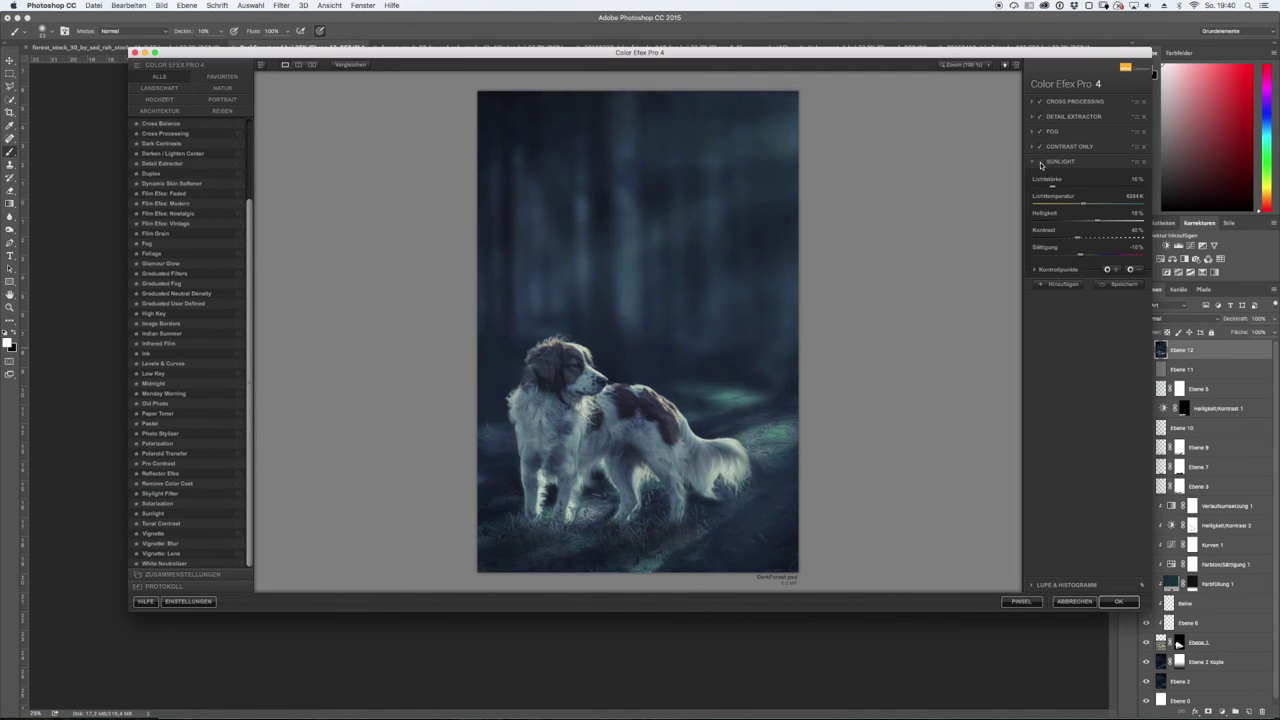
{"action": "left_click", "coordinate": [1118, 601]}
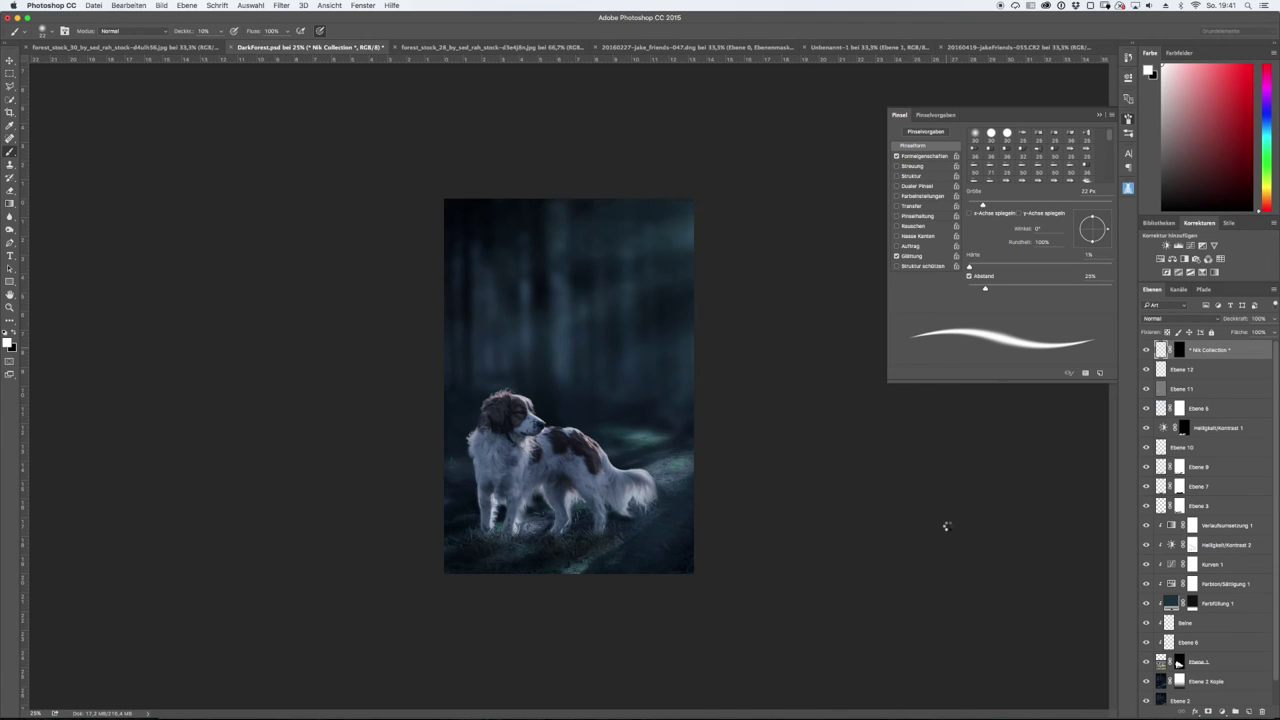
{"action": "key", "text": "ctrl+s"}
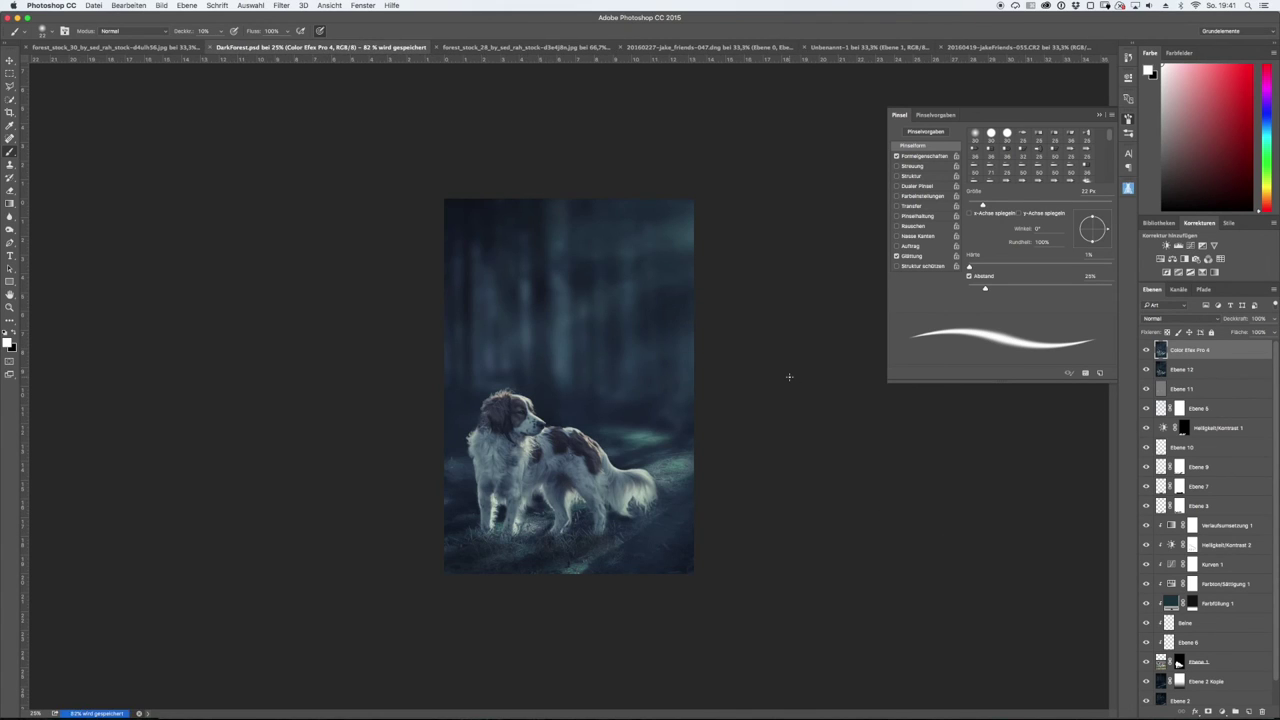
- In Lightroom, strengthen the dark vignette slightly and add a little vibrance and clarity
{"action": "key", "text": "super+Tab"}
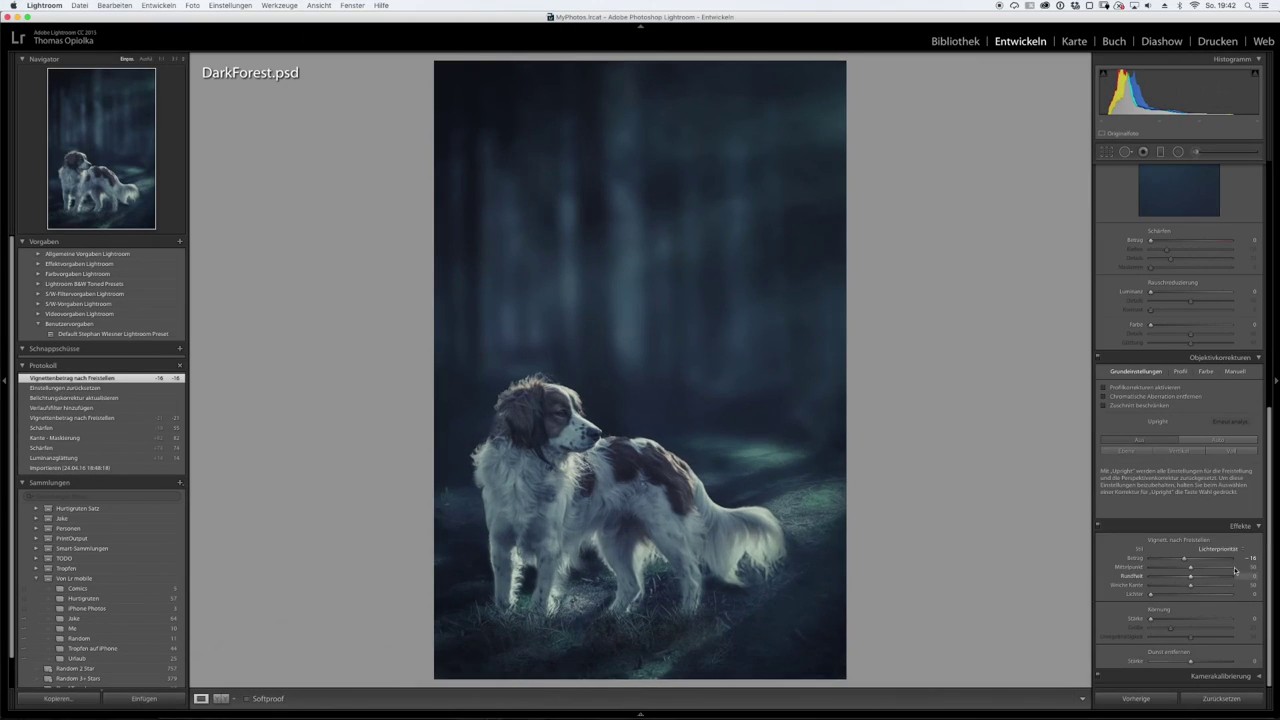
{"action": "left_click_drag", "start_coordinate": [1184, 558], "coordinate": [1180, 560]}
{"action": "scroll", "coordinate": [1182, 560], "scroll_direction": "up", "scroll_amount": 5}
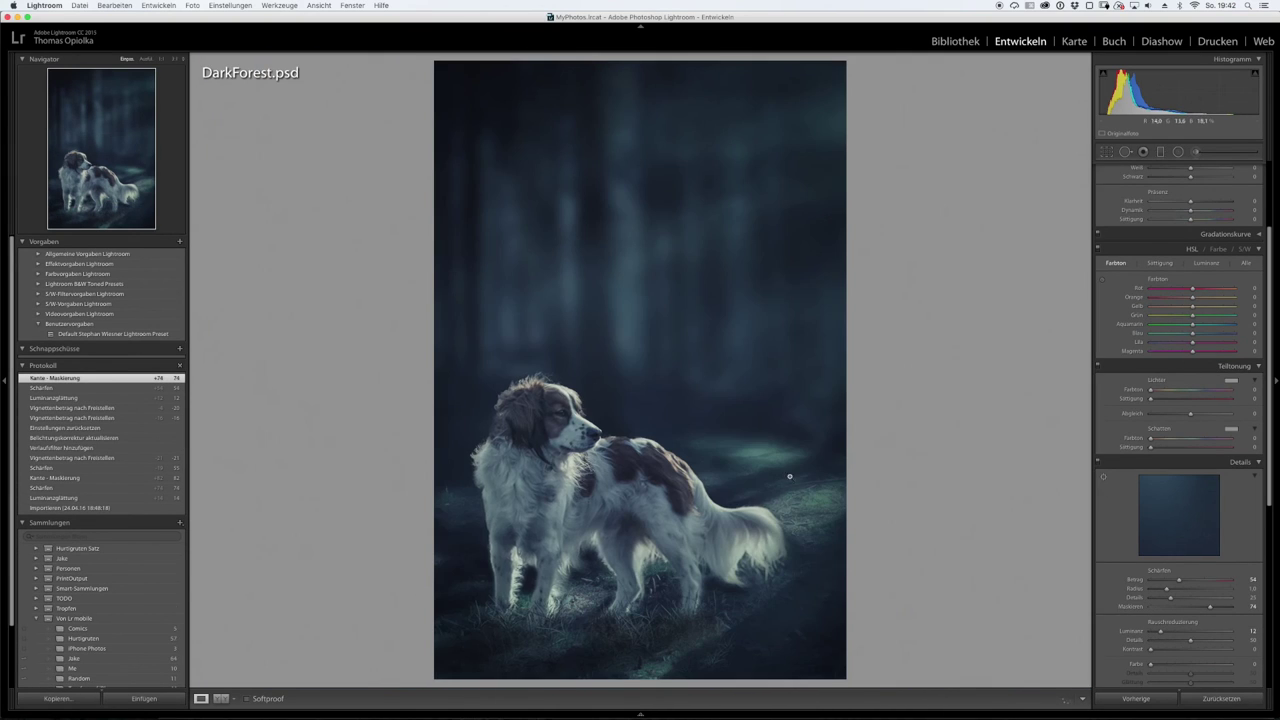
{"action": "scroll", "coordinate": [1206, 260], "scroll_direction": "up", "scroll_amount": 3}
{"action": "left_click_drag", "start_coordinate": [1190, 331], "coordinate": [1193, 322]}
- Darken the lower image with an eased, diagonally angled graduated filter
{"action": "left_click", "coordinate": [1160, 151]}
{"action": "mouse_move", "coordinate": [602, 557]}
{"action": "left_mouse_down"}
{"action": "mouse_move", "coordinate": [636, 514]}
{"action": "mouse_move", "coordinate": [620, 522]}
{"action": "left_mouse_up"}
{"action": "left_click_drag", "start_coordinate": [1183, 218], "coordinate": [1190, 219]}
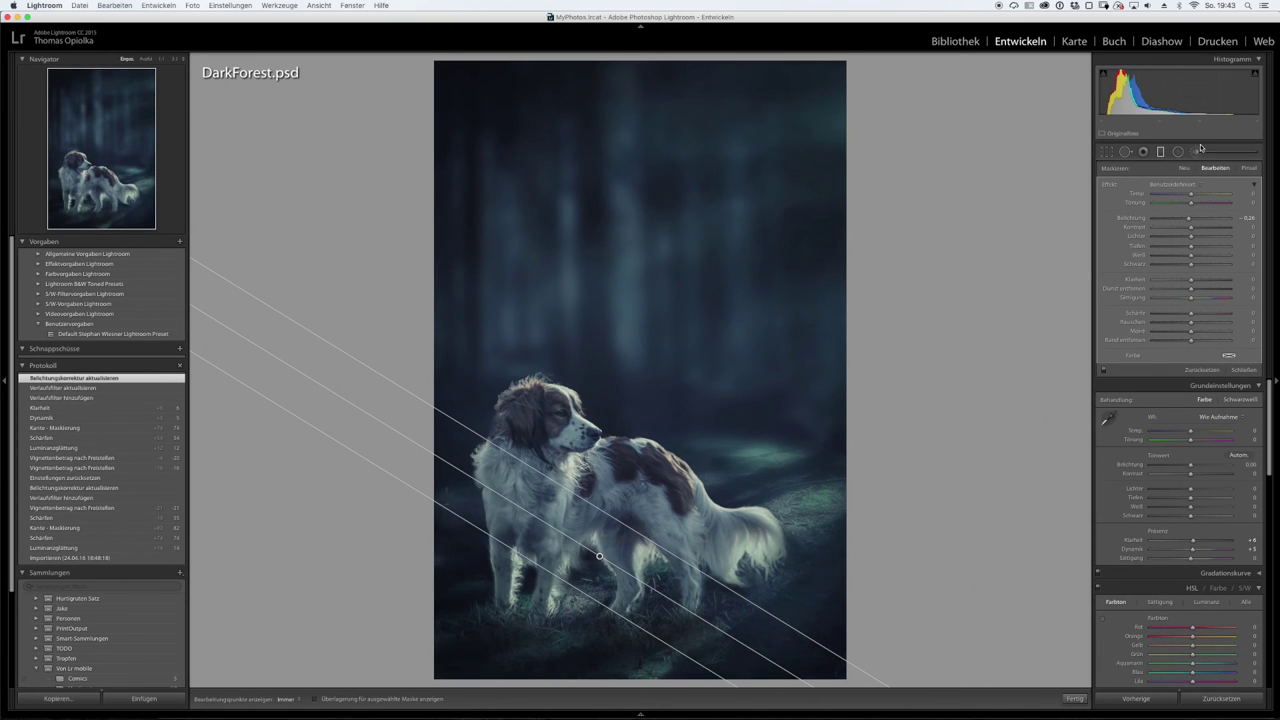
- Add positive-exposure radial filters brightening the ground below, beside and behind the dog
{"action": "left_click", "coordinate": [1178, 151]}
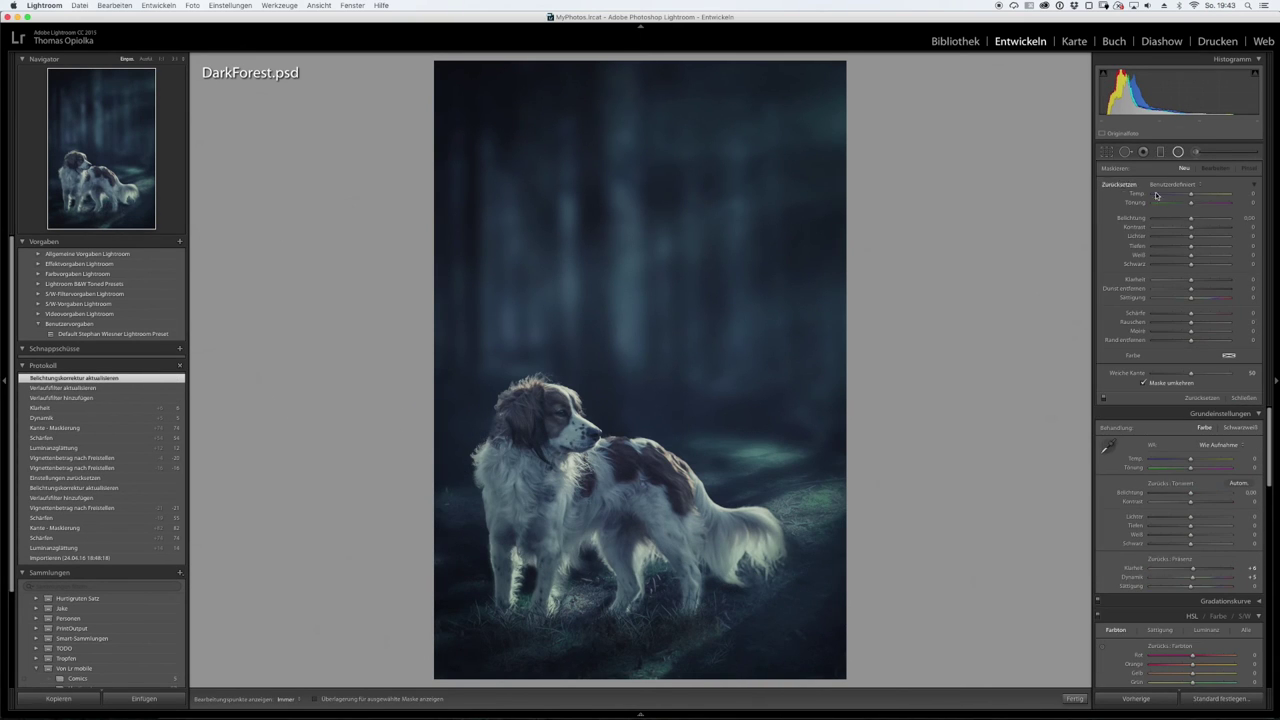
{"action": "left_click_drag", "start_coordinate": [1188, 218], "coordinate": [1196, 218]}
{"action": "left_click_drag", "start_coordinate": [661, 608], "coordinate": [560, 585]}
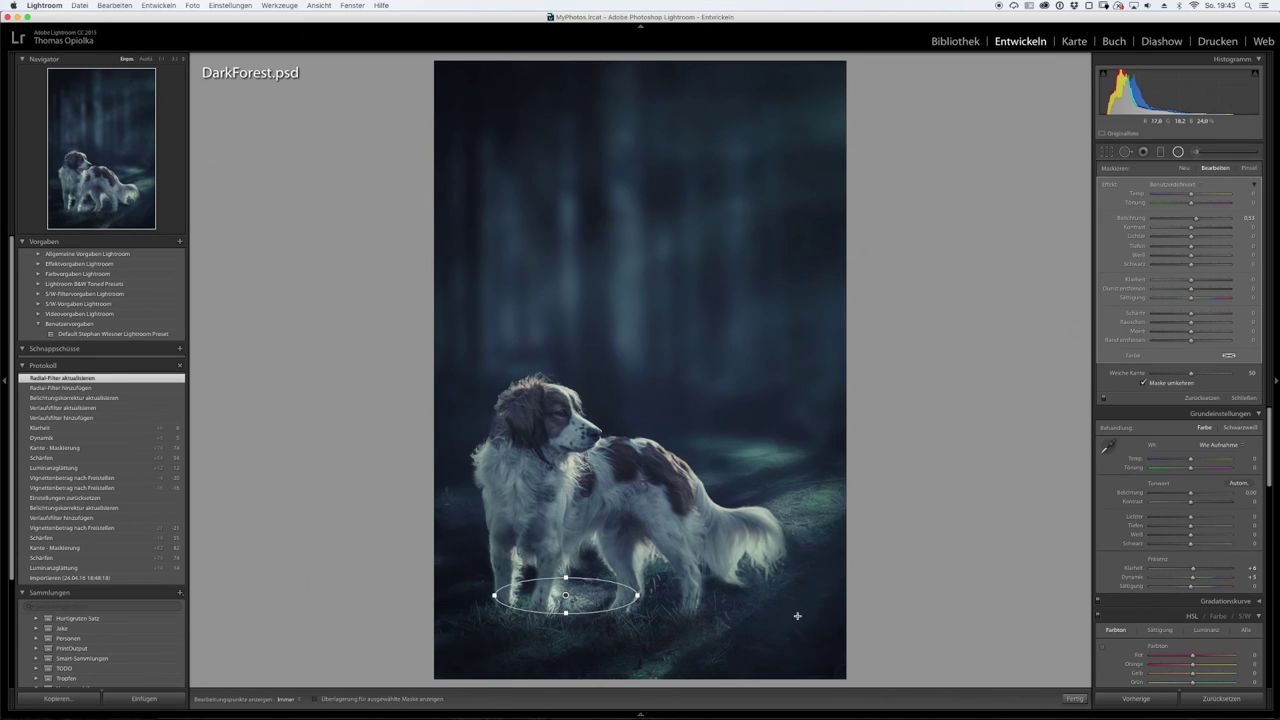
{"action": "left_click_drag", "start_coordinate": [866, 523], "coordinate": [830, 514]}
{"action": "left_click_drag", "start_coordinate": [749, 453], "coordinate": [822, 476]}
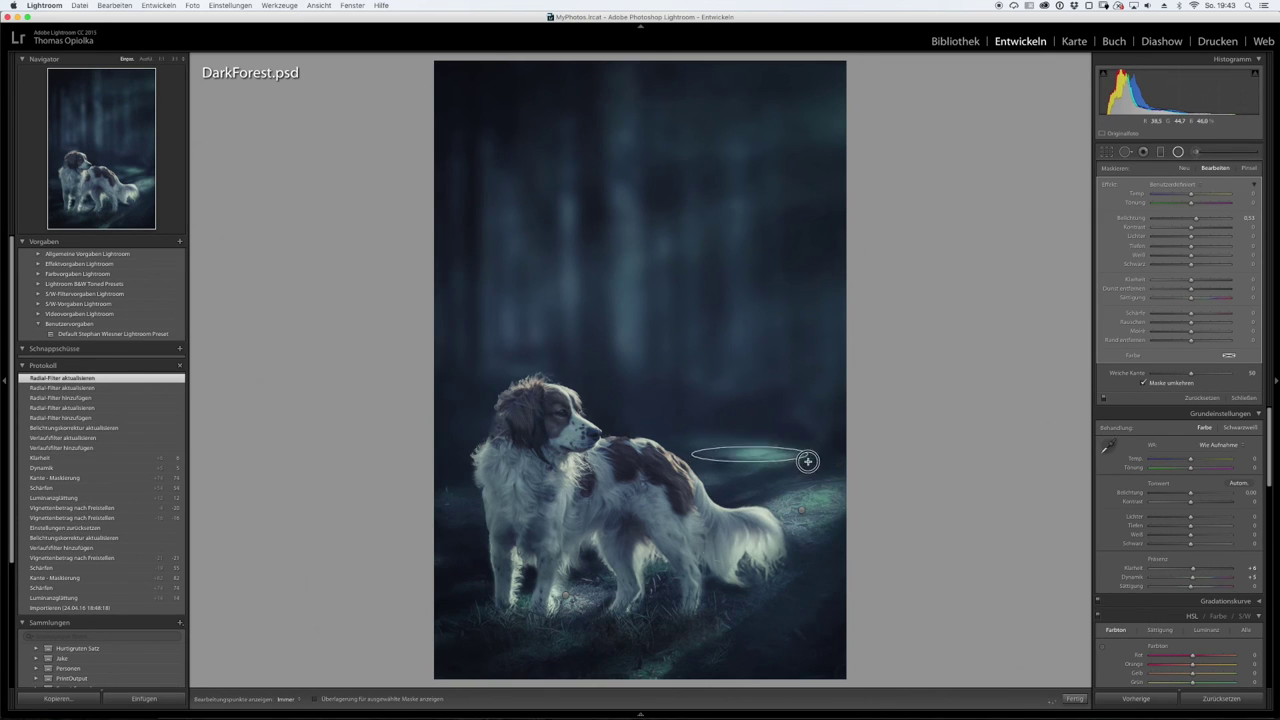
- Add a negative-exposure radial filter around the dog's head and raise overall exposure to +0.30
{"action": "left_click", "coordinate": [1184, 167]}
{"action": "left_click_drag", "start_coordinate": [1195, 218], "coordinate": [1182, 218]}
{"action": "mouse_move", "coordinate": [560, 436]}
{"action": "left_mouse_down"}
{"action": "mouse_move", "coordinate": [688, 525]}
{"action": "mouse_move", "coordinate": [682, 562]}
{"action": "left_mouse_up"}
{"action": "left_click_drag", "start_coordinate": [1182, 218], "coordinate": [1193, 249]}
{"action": "key", "text": "shift+m"}
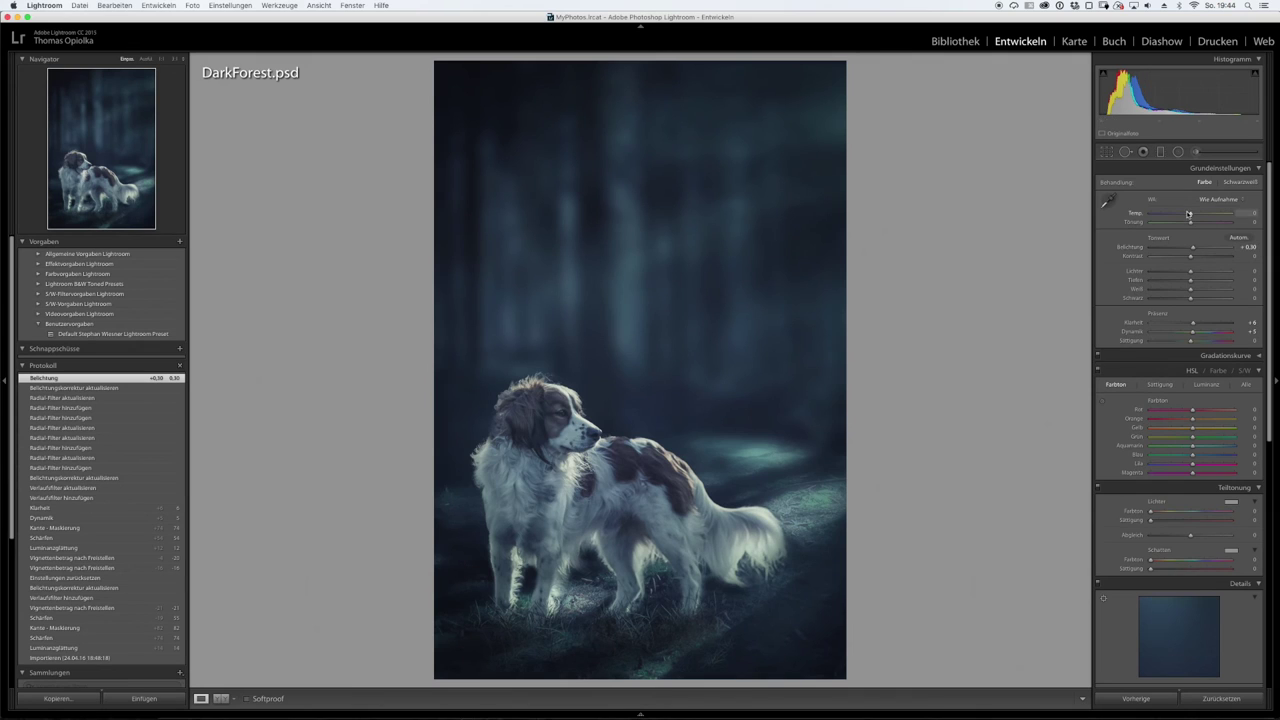
- Brighten blue luminance and shift the blue hue slightly in HSL
{"action": "left_click", "coordinate": [1206, 384]}
{"action": "left_click_drag", "start_coordinate": [1192, 454], "coordinate": [1217, 457]}
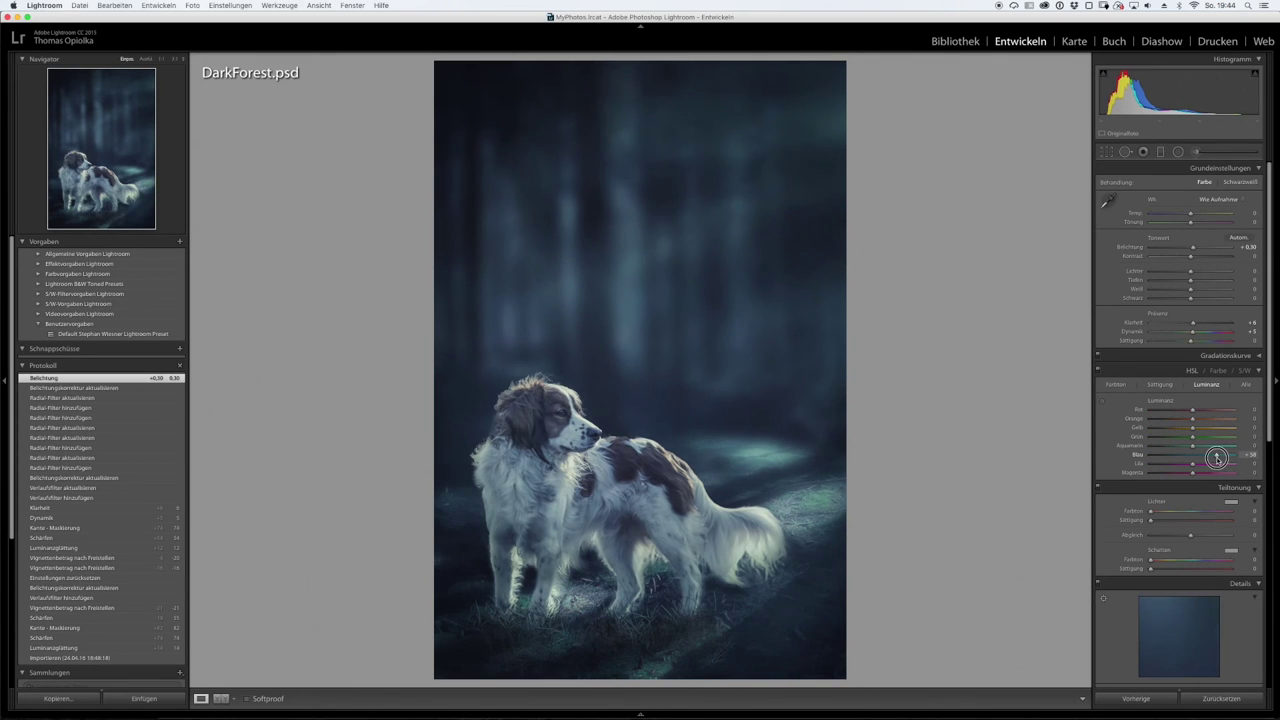
{"action": "left_click", "coordinate": [1163, 387]}
{"action": "mouse_move", "coordinate": [1197, 456]}
{"action": "left_mouse_down"}
{"action": "mouse_move", "coordinate": [1217, 447]}
{"action": "mouse_move", "coordinate": [1192, 451]}
{"action": "mouse_move", "coordinate": [1179, 427]}
{"action": "mouse_move", "coordinate": [1196, 409]}
{"action": "mouse_move", "coordinate": [1199, 474]}
{"action": "left_mouse_up"}
- Boost blue saturation, darken yellow luminance, and draw a radial ellipse on the dog's back
{"action": "left_click", "coordinate": [1160, 385]}
{"action": "left_click", "coordinate": [1206, 384]}
{"action": "left_click", "coordinate": [1160, 384]}
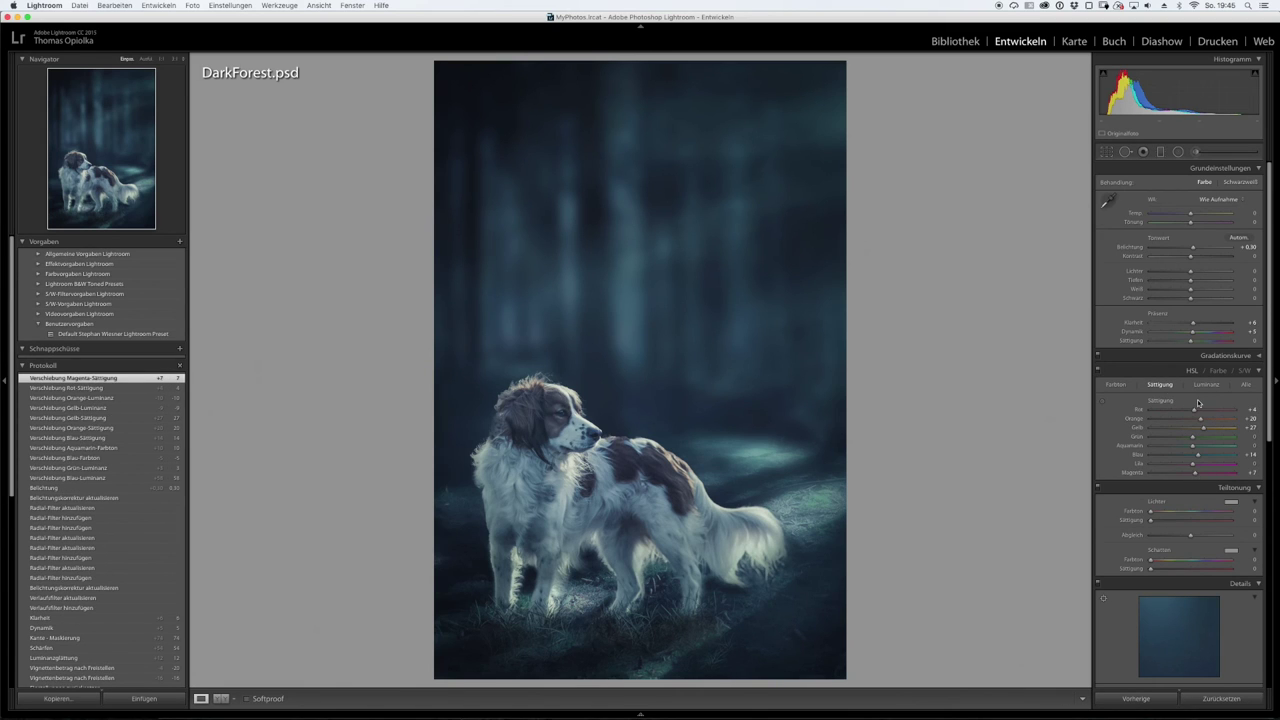
{"action": "left_click", "coordinate": [1178, 151]}
{"action": "left_click_drag", "start_coordinate": [686, 433], "coordinate": [777, 486]}
- Invert, rotate and shrink the radial filter to a small circle on the back, duplicating it onto the head
{"action": "key", "text": "apostrophe"}
{"action": "mouse_move", "coordinate": [790, 440]}
{"action": "left_mouse_down"}
{"action": "mouse_move", "coordinate": [746, 474]}
{"action": "mouse_move", "coordinate": [710, 440]}
{"action": "mouse_move", "coordinate": [889, 266]}
{"action": "mouse_move", "coordinate": [1020, 177]}
{"action": "left_mouse_up"}
{"action": "mouse_move", "coordinate": [814, 326]}
{"action": "left_mouse_down"}
{"action": "mouse_move", "coordinate": [745, 408]}
{"action": "mouse_move", "coordinate": [832, 348]}
{"action": "left_mouse_up"}
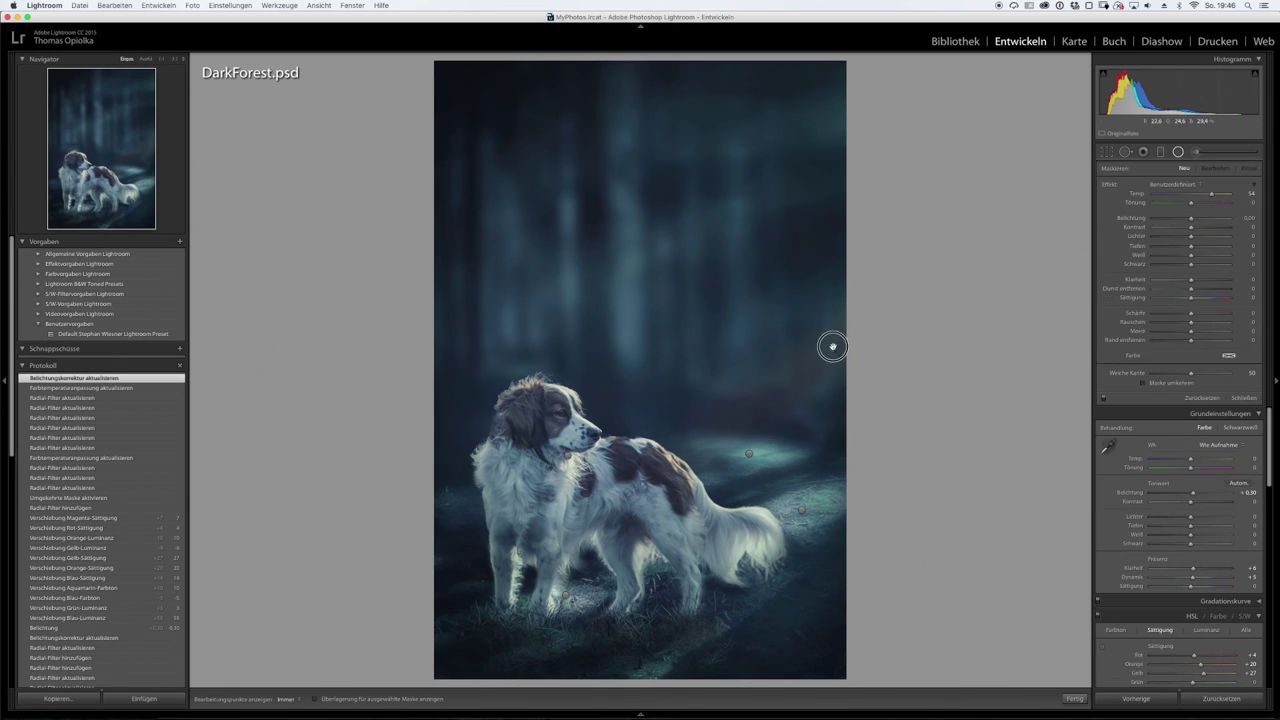
{"action": "mouse_move", "coordinate": [1045, 207]}
{"action": "left_mouse_down"}
{"action": "mouse_move", "coordinate": [832, 314]}
{"action": "mouse_move", "coordinate": [656, 466]}
{"action": "mouse_move", "coordinate": [659, 433]}
{"action": "left_mouse_up"}
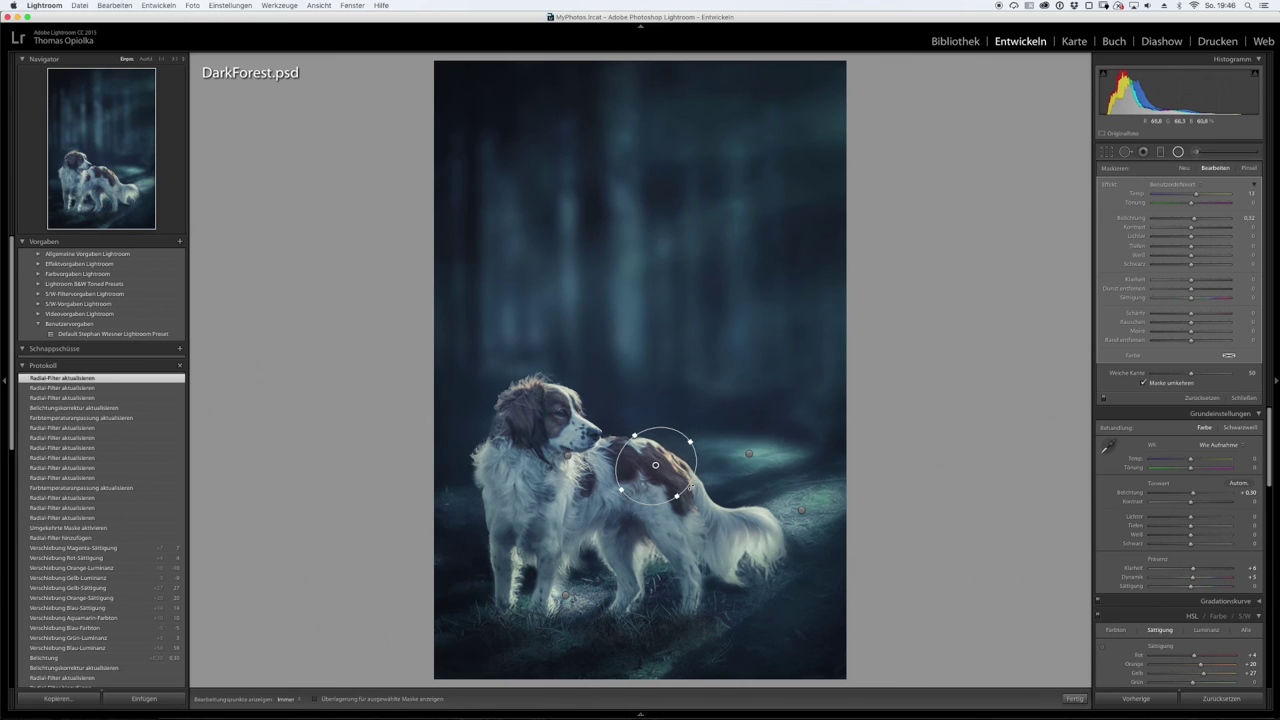
{"action": "mouse_move", "coordinate": [656, 466]}
{"action": "left_mouse_down"}
{"action": "mouse_move", "coordinate": [545, 398]}
{"action": "mouse_move", "coordinate": [595, 432]}
{"action": "left_mouse_up"}
{"action": "key", "text": "shift+m"}
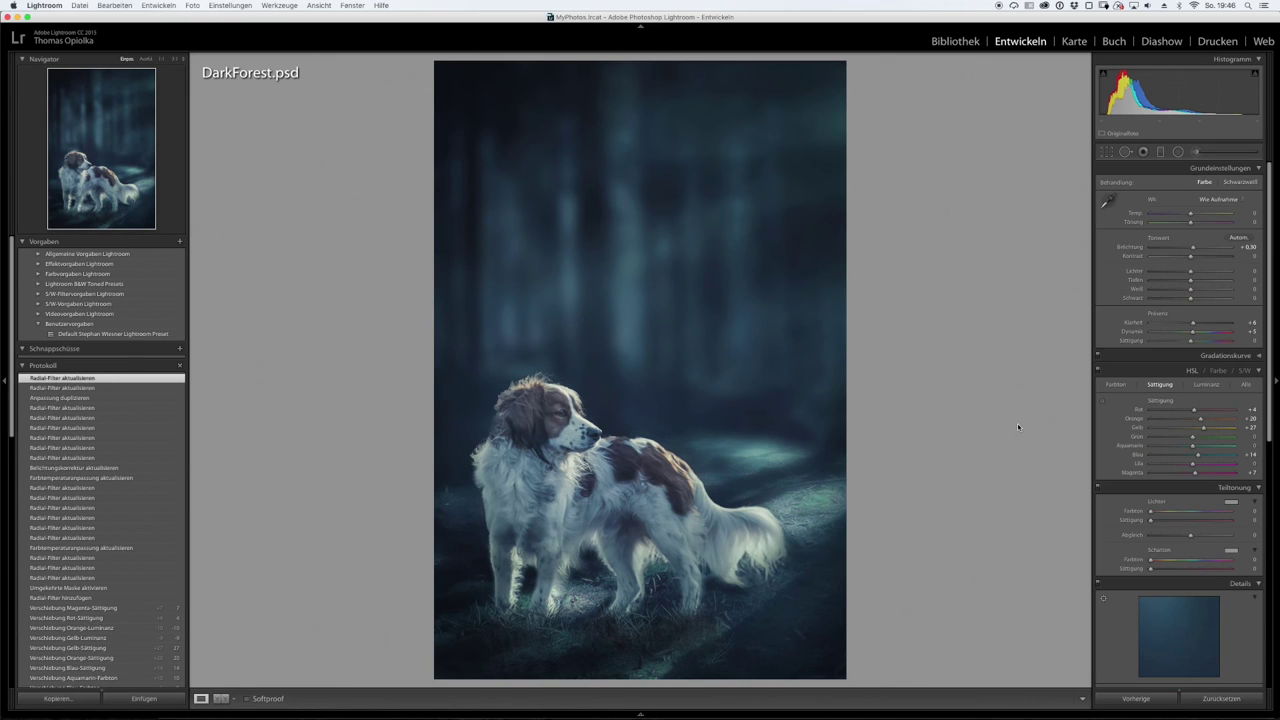
{"action": "left_click", "coordinate": [656, 513]}
{"action": "left_click", "coordinate": [702, 427]}
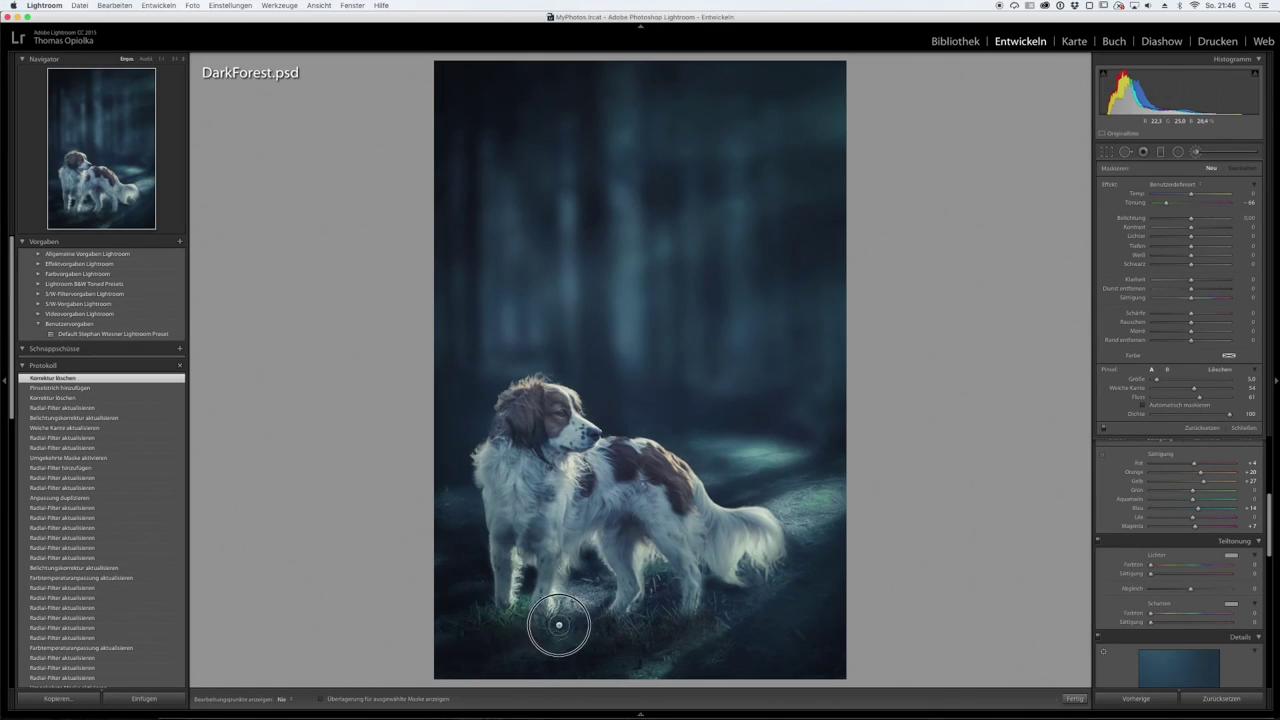
- Paint adjustment-brush strokes near the dog's feet and across the upper area
{"action": "left_click_drag", "start_coordinate": [654, 659], "coordinate": [606, 606]}
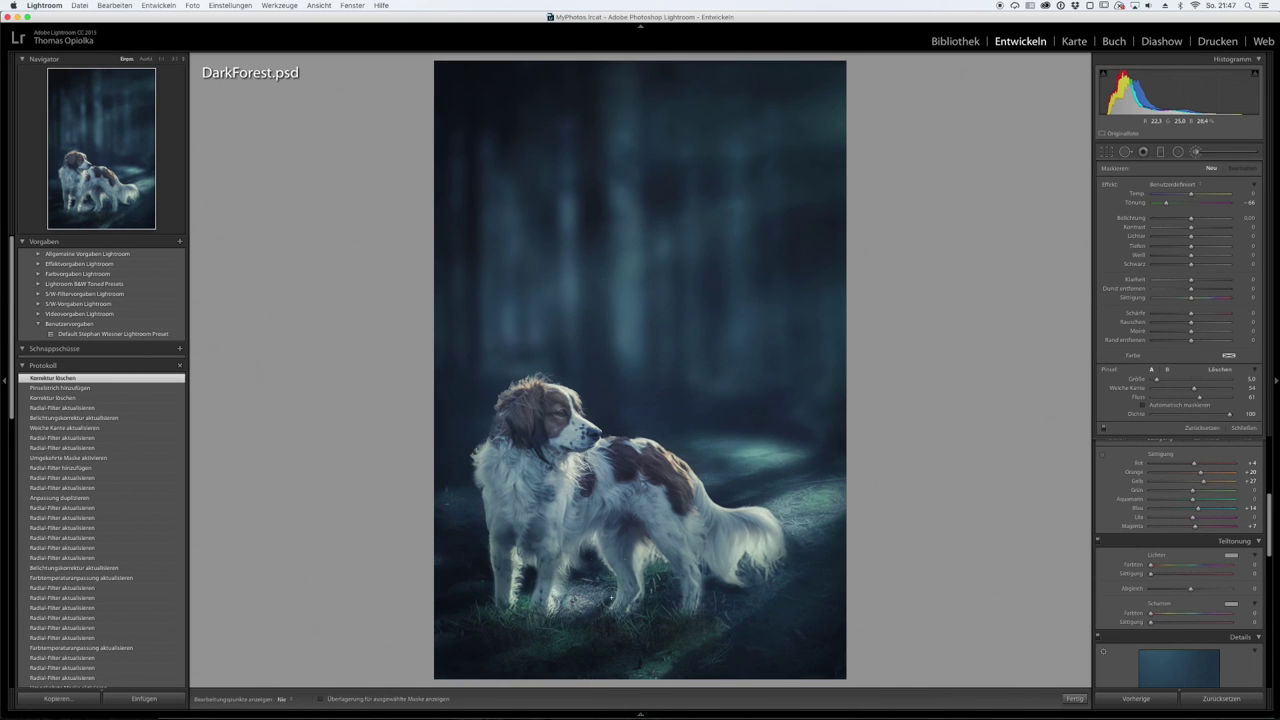
{"action": "scroll", "coordinate": [802, 501], "scroll_direction": "up", "scroll_amount": 5}
{"action": "scroll", "coordinate": [700, 380], "scroll_direction": "down", "scroll_amount": 3}
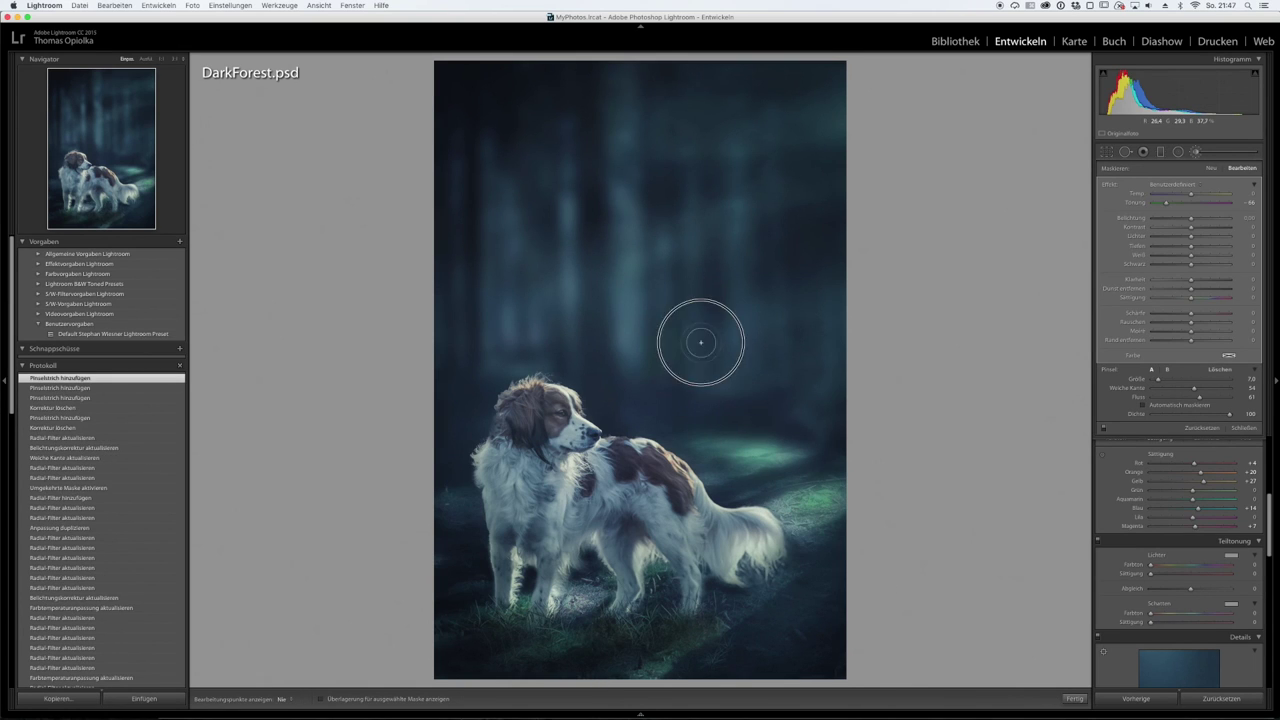
{"action": "scroll", "coordinate": [461, 365], "scroll_direction": "up", "scroll_amount": 2}
{"action": "left_click_drag", "start_coordinate": [471, 231], "coordinate": [803, 120]}
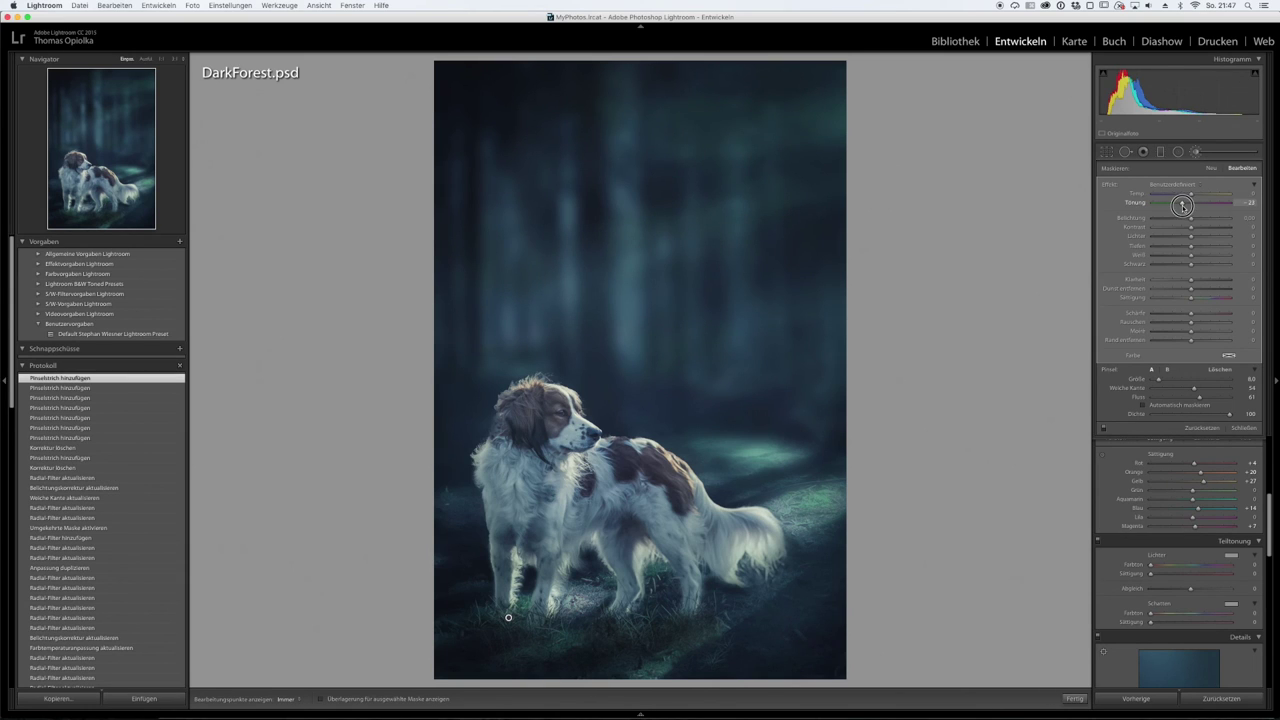
- Paint a -66 green tint over the lower grass, soften it to -33, and shift green hue slightly
{"action": "left_click_drag", "start_coordinate": [1183, 205], "coordinate": [1166, 203]}
{"action": "left_click_drag", "start_coordinate": [515, 661], "coordinate": [702, 643]}
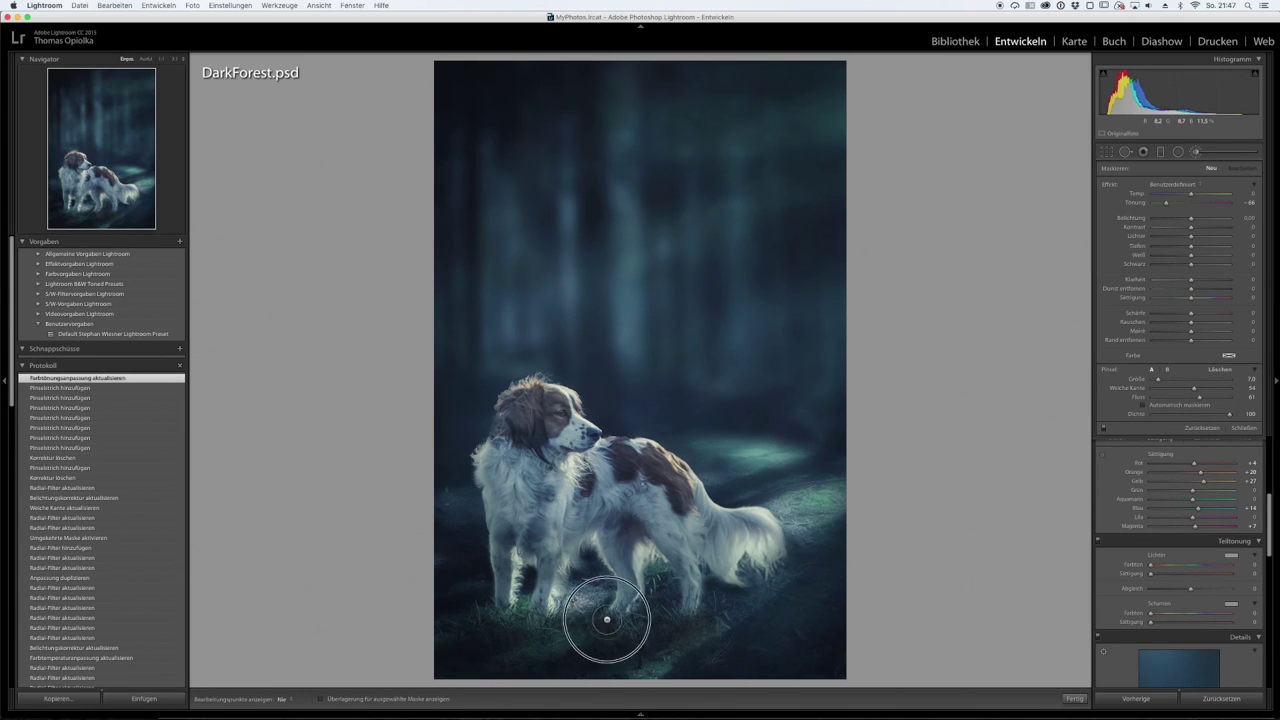
{"action": "left_click_drag", "start_coordinate": [1166, 203], "coordinate": [1178, 203]}
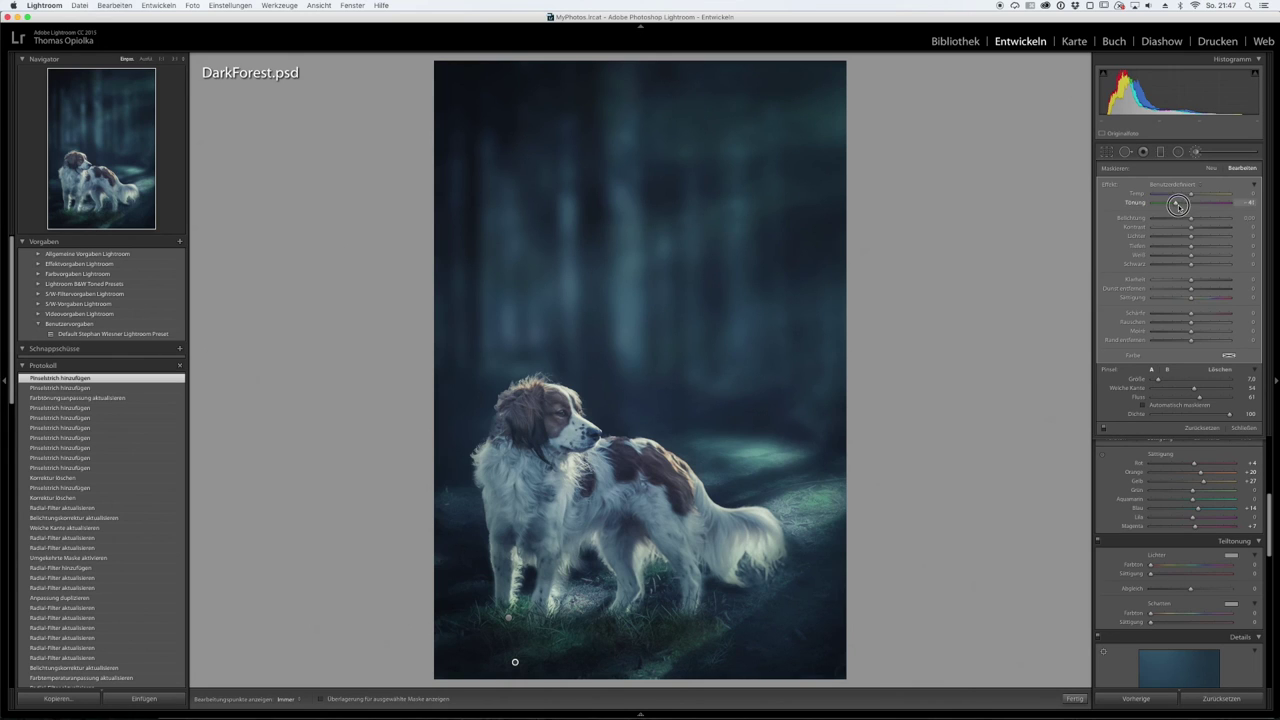
{"action": "key", "text": "k"}
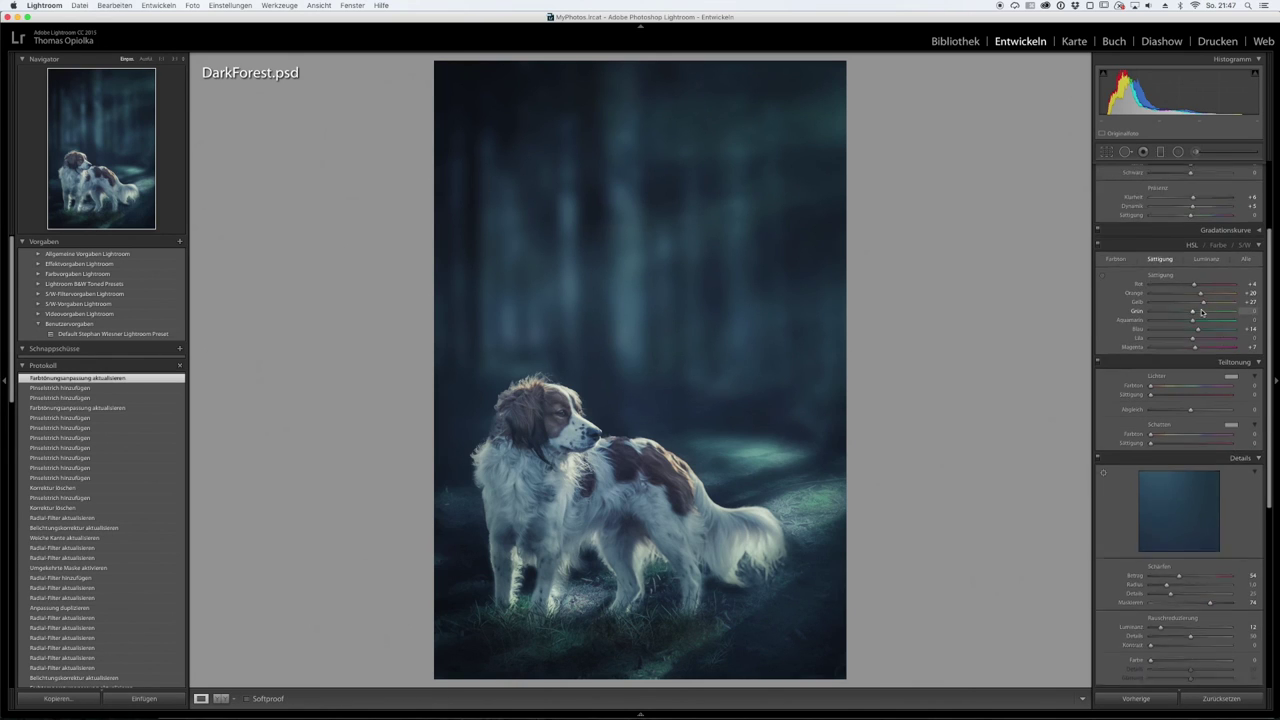
{"action": "mouse_move", "coordinate": [1194, 433]}
{"action": "left_mouse_down"}
{"action": "mouse_move", "coordinate": [1214, 422]}
{"action": "mouse_move", "coordinate": [1200, 432]}
{"action": "left_mouse_up"}
- Boost green saturation and add an inverted radial filter brightening the upper-right forest at +2.09 exposure
{"action": "key", "text": "super+alt+4"}
{"action": "key", "text": "shift+m"}
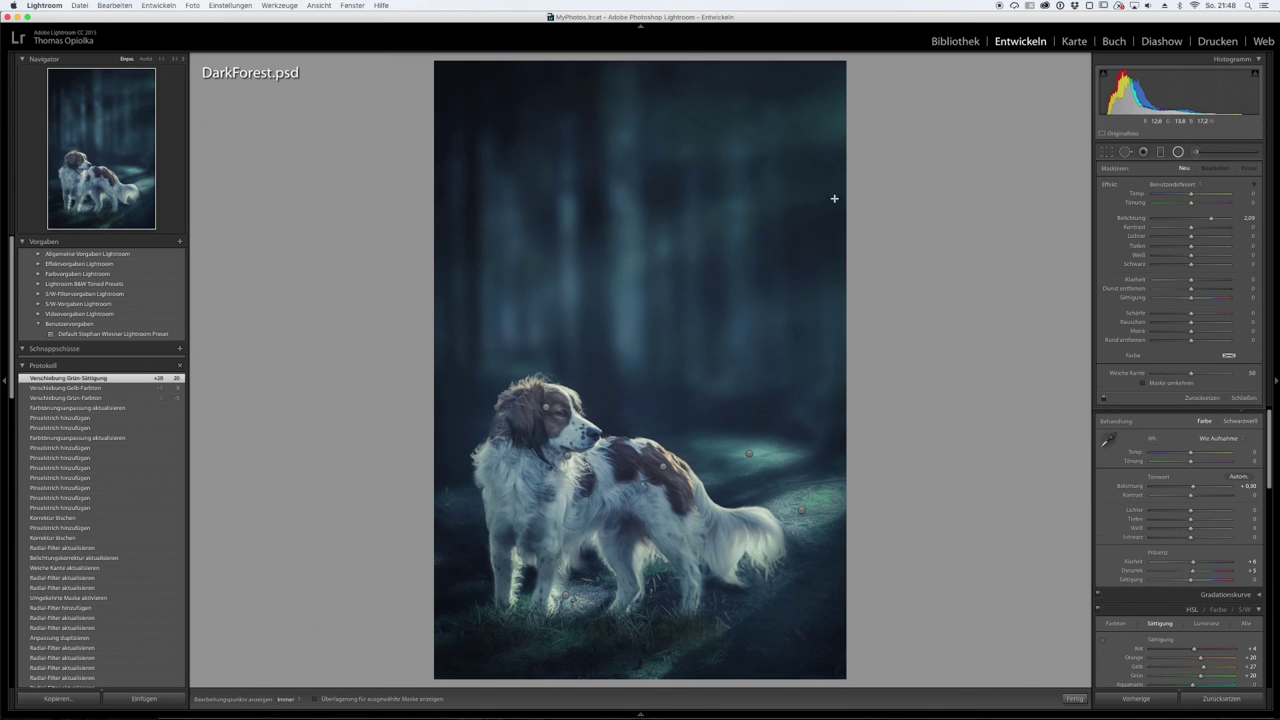
{"action": "left_click_drag", "start_coordinate": [811, 189], "coordinate": [917, 277]}
{"action": "key", "text": "'"}
{"action": "left_click_drag", "start_coordinate": [808, 271], "coordinate": [823, 320]}
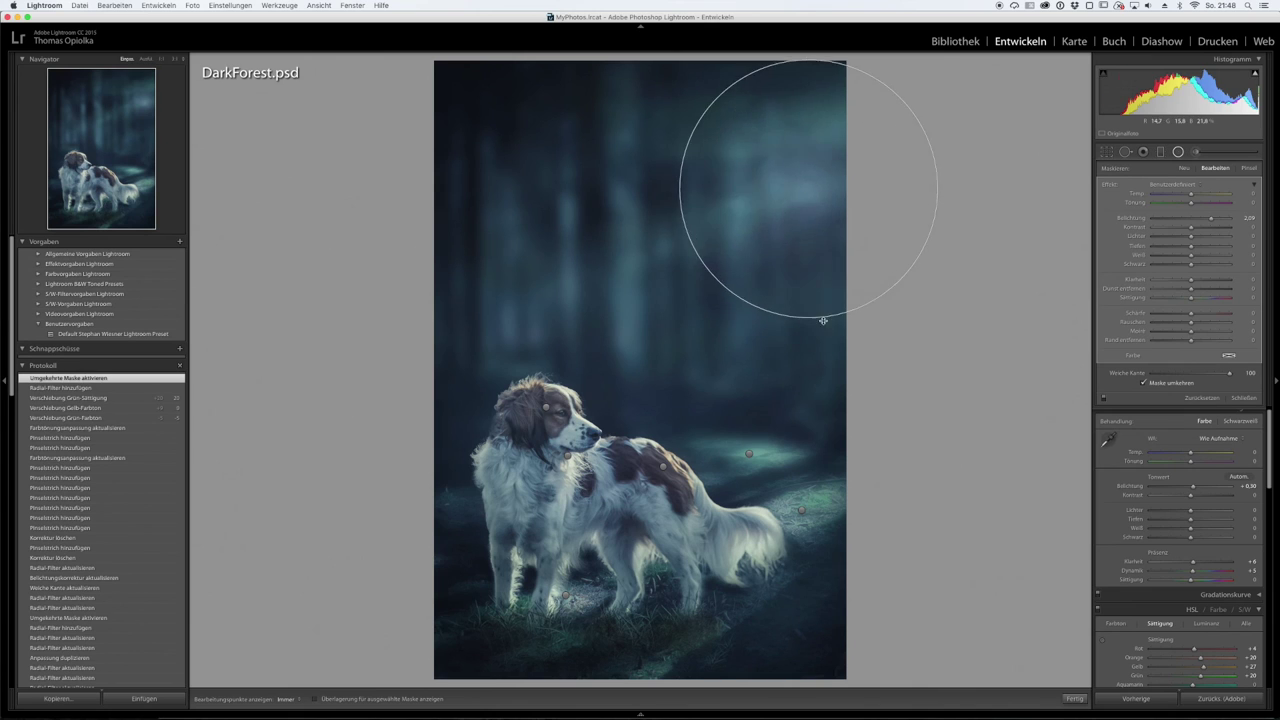
{"action": "left_click_drag", "start_coordinate": [872, 239], "coordinate": [912, 225]}
{"action": "left_click_drag", "start_coordinate": [848, 297], "coordinate": [880, 410]}
{"action": "left_click_drag", "start_coordinate": [1211, 217], "coordinate": [1202, 217]}
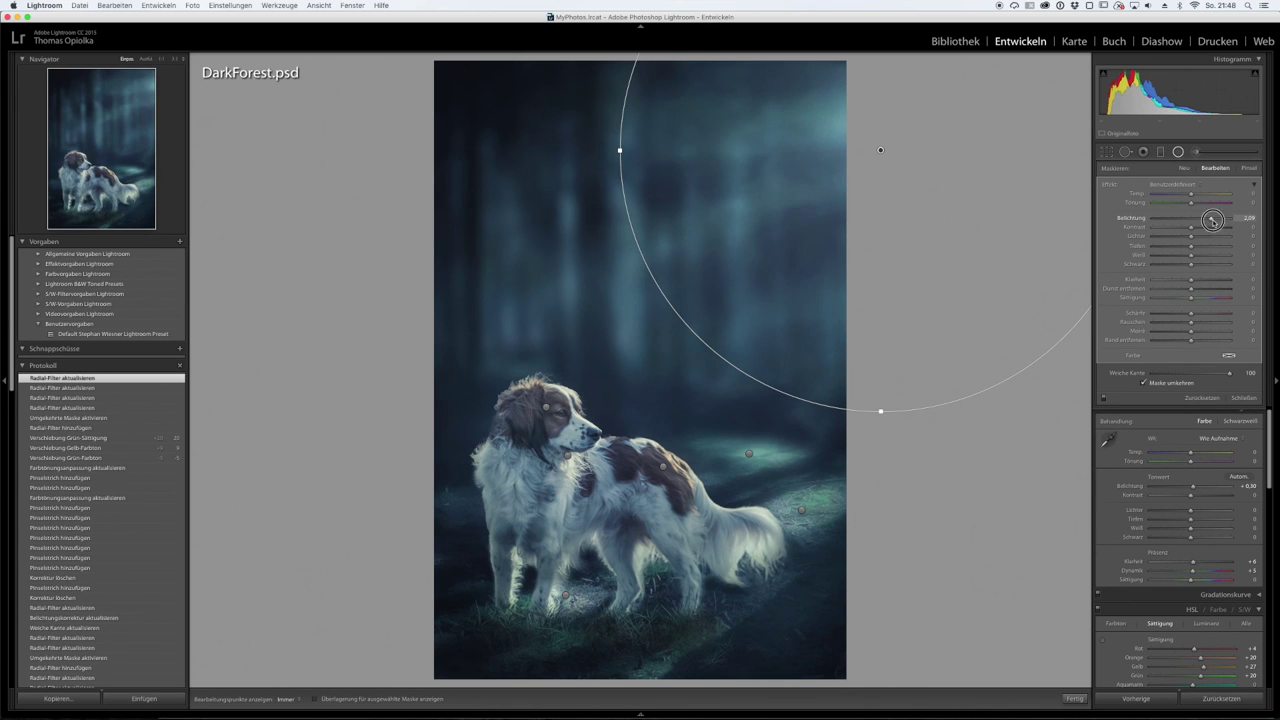
- Compare the image with radial filters on and off, then delete the radial filter on the dog
{"action": "left_click", "coordinate": [1104, 398]}
{"action": "left_click", "coordinate": [1104, 398]}
{"action": "left_click", "coordinate": [1104, 398]}
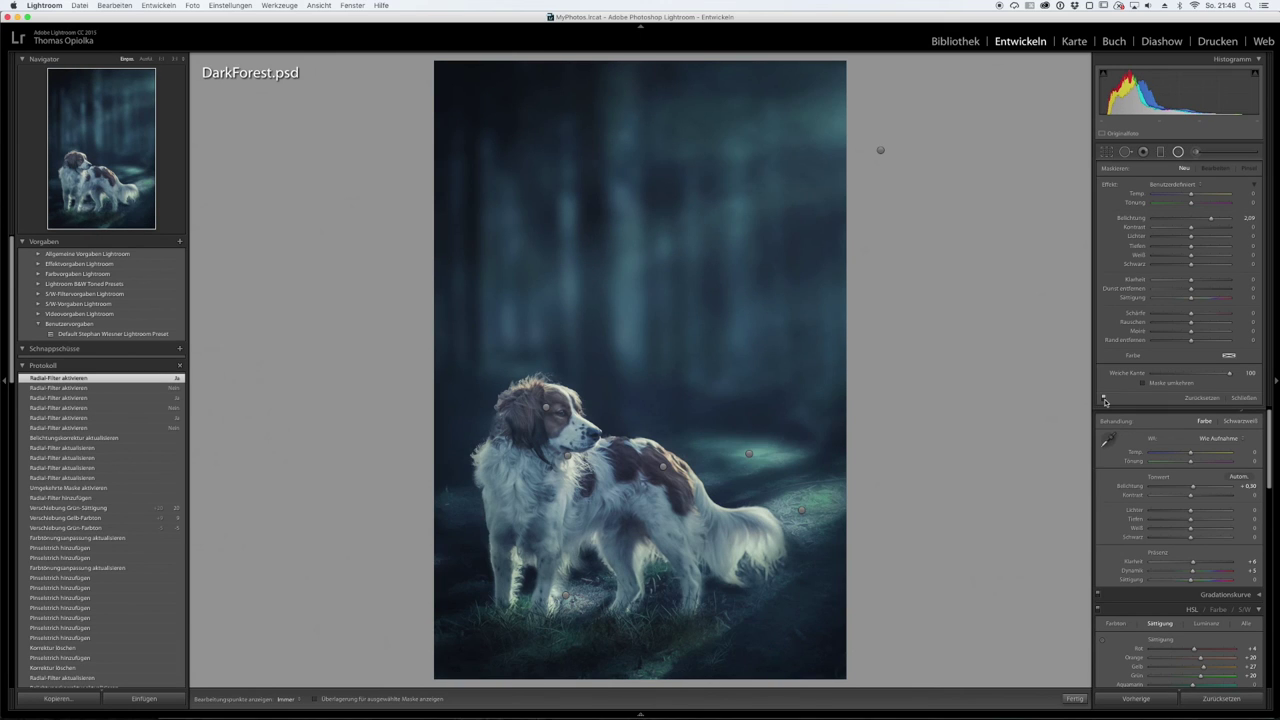
{"action": "left_click", "coordinate": [567, 455]}
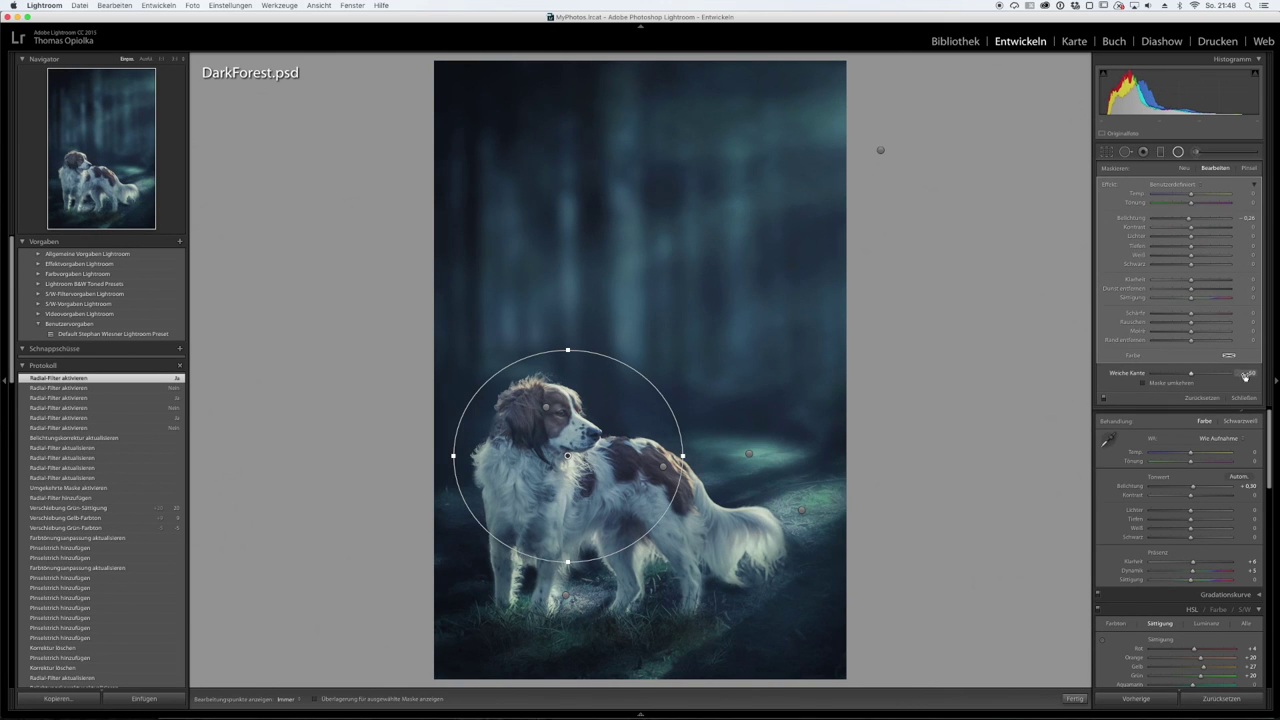
{"action": "key", "text": "Delete"}
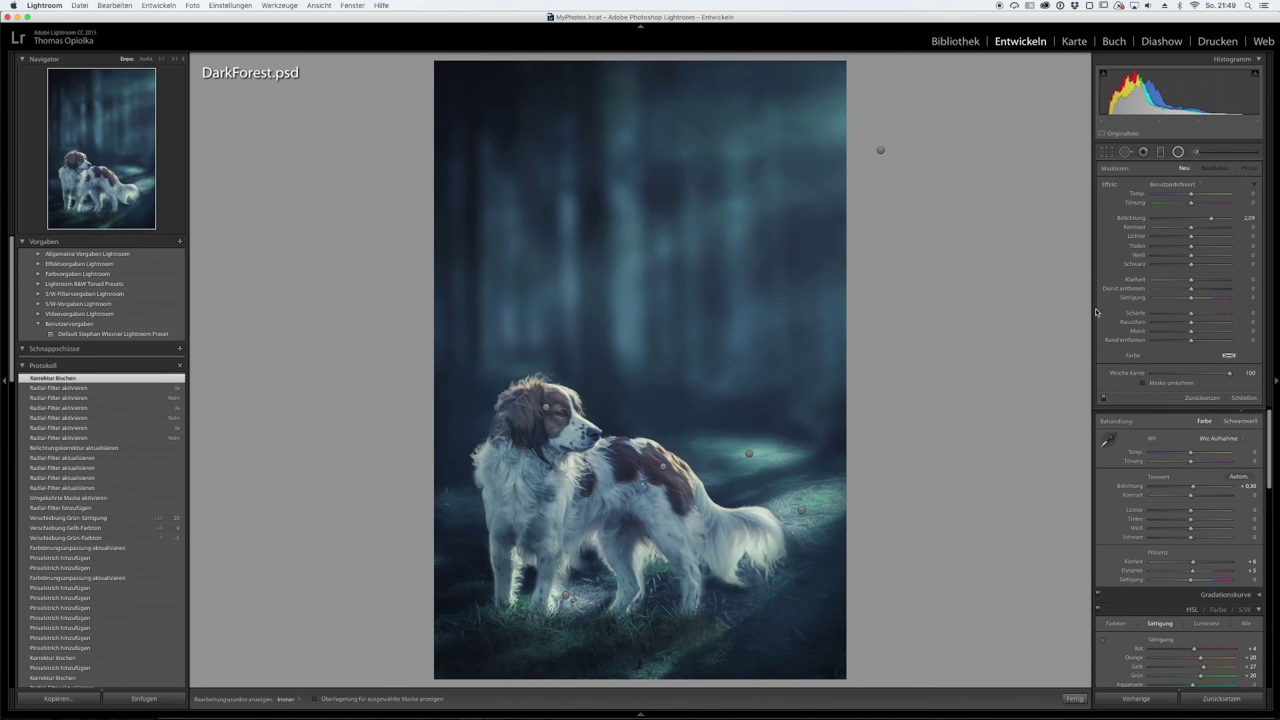
- Strengthen the post-crop vignette to -21
{"action": "left_click", "coordinate": [1244, 398]}
{"action": "scroll", "coordinate": [1180, 450], "scroll_direction": "down", "scroll_amount": 10}
{"action": "left_click_drag", "start_coordinate": [1190, 561], "coordinate": [1183, 561]}
{"action": "scroll", "coordinate": [1160, 201], "scroll_direction": "up", "scroll_amount": 5}
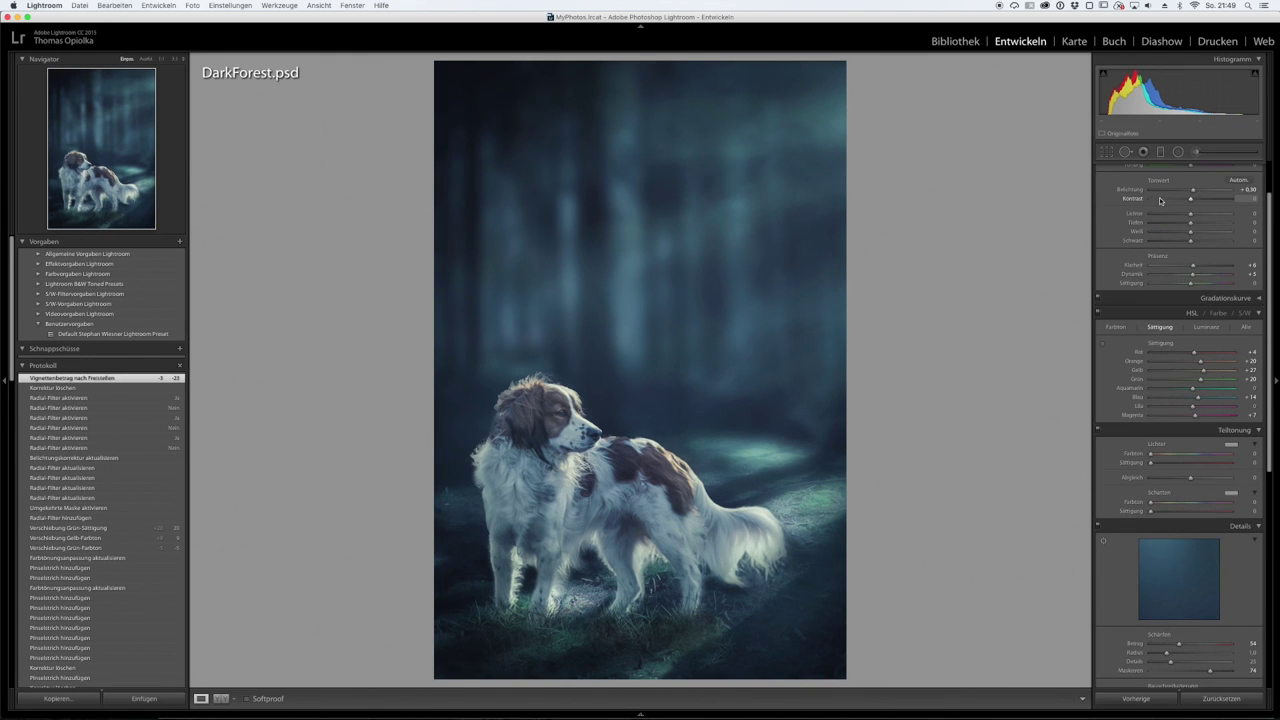
- Draw an inverted, warmer radial filter around the dog's eye with raised exposure and clarity
{"action": "left_click", "coordinate": [562, 427]}
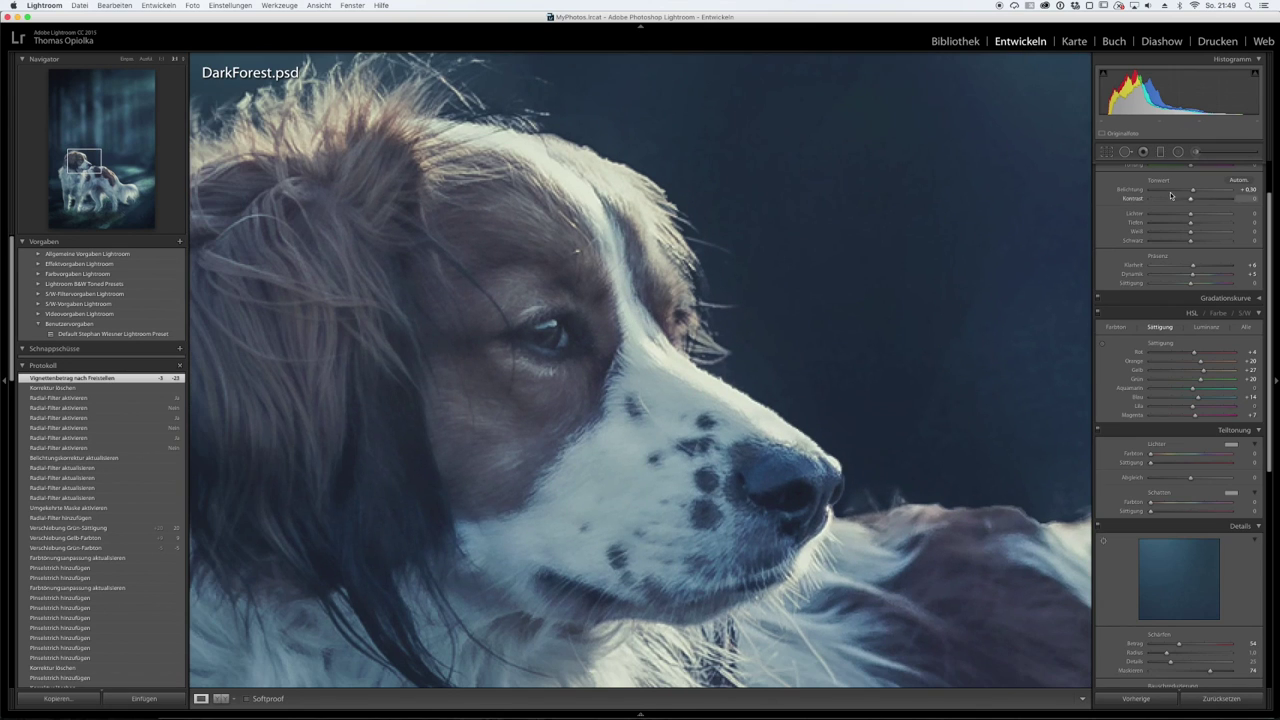
{"action": "left_click", "coordinate": [1178, 151]}
{"action": "double_click", "coordinate": [1118, 184]}
{"action": "left_click", "coordinate": [1208, 193]}
{"action": "left_click_drag", "start_coordinate": [556, 334], "coordinate": [589, 358]}
{"action": "key", "text": "apostrophe"}
{"action": "left_click_drag", "start_coordinate": [524, 334], "coordinate": [508, 334]}
{"action": "left_click_drag", "start_coordinate": [1190, 217], "coordinate": [1197, 219]}
{"action": "left_click_drag", "start_coordinate": [1195, 279], "coordinate": [1203, 280]}
- Set the eye filter to temperature 21, tint +12, shadows 33 and added sharpness
{"action": "key", "text": "Escape"}
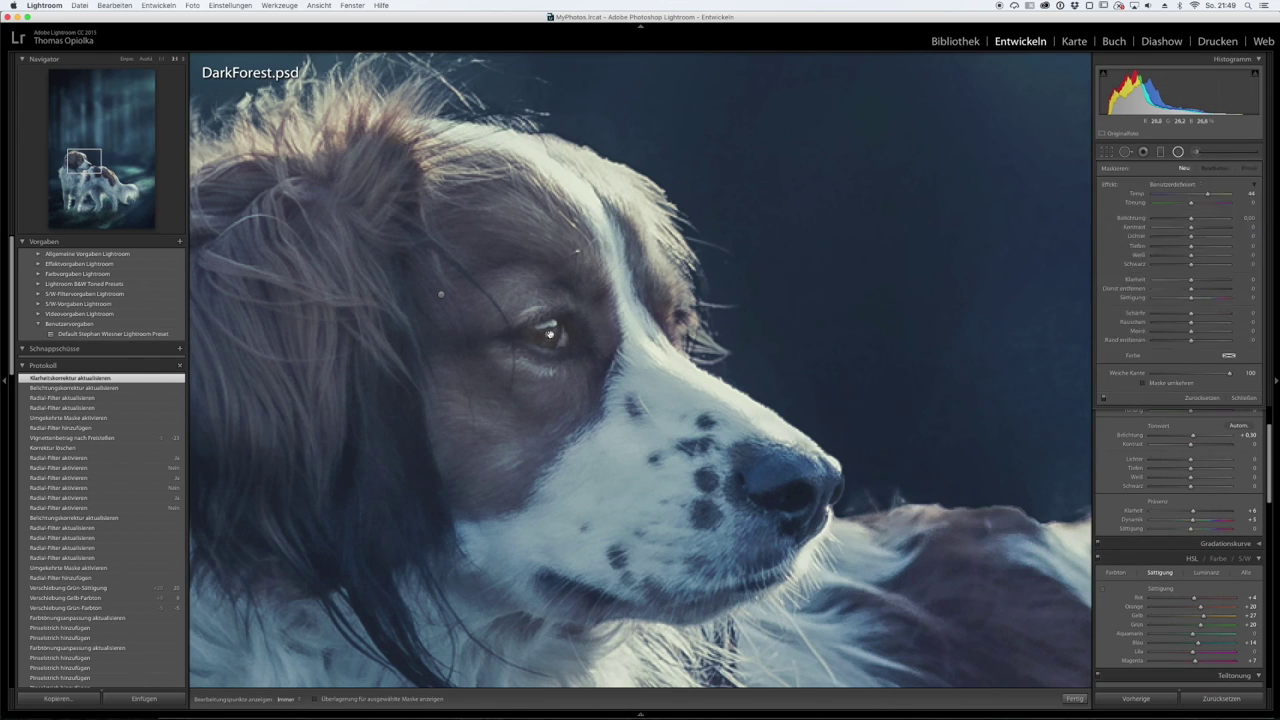
{"action": "left_click", "coordinate": [549, 334]}
{"action": "left_click_drag", "start_coordinate": [1208, 193], "coordinate": [1200, 194]}
{"action": "left_click", "coordinate": [1197, 202]}
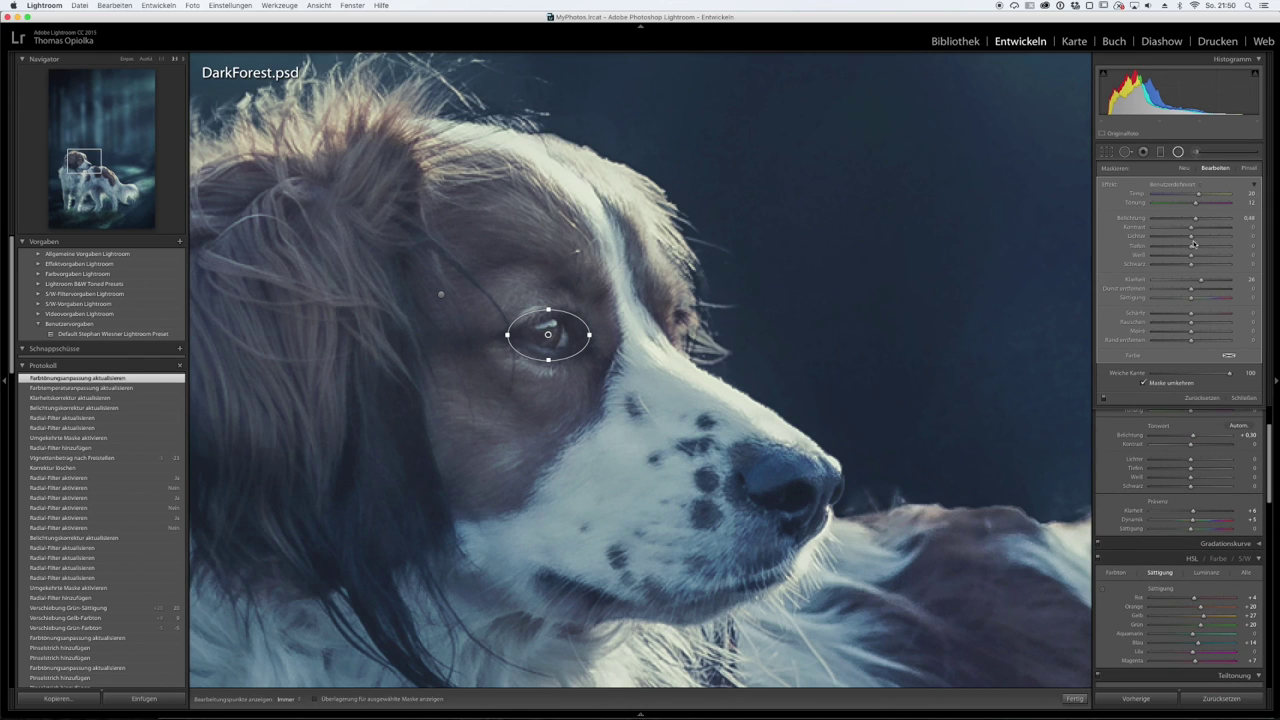
{"action": "left_click_drag", "start_coordinate": [1201, 250], "coordinate": [1204, 250]}
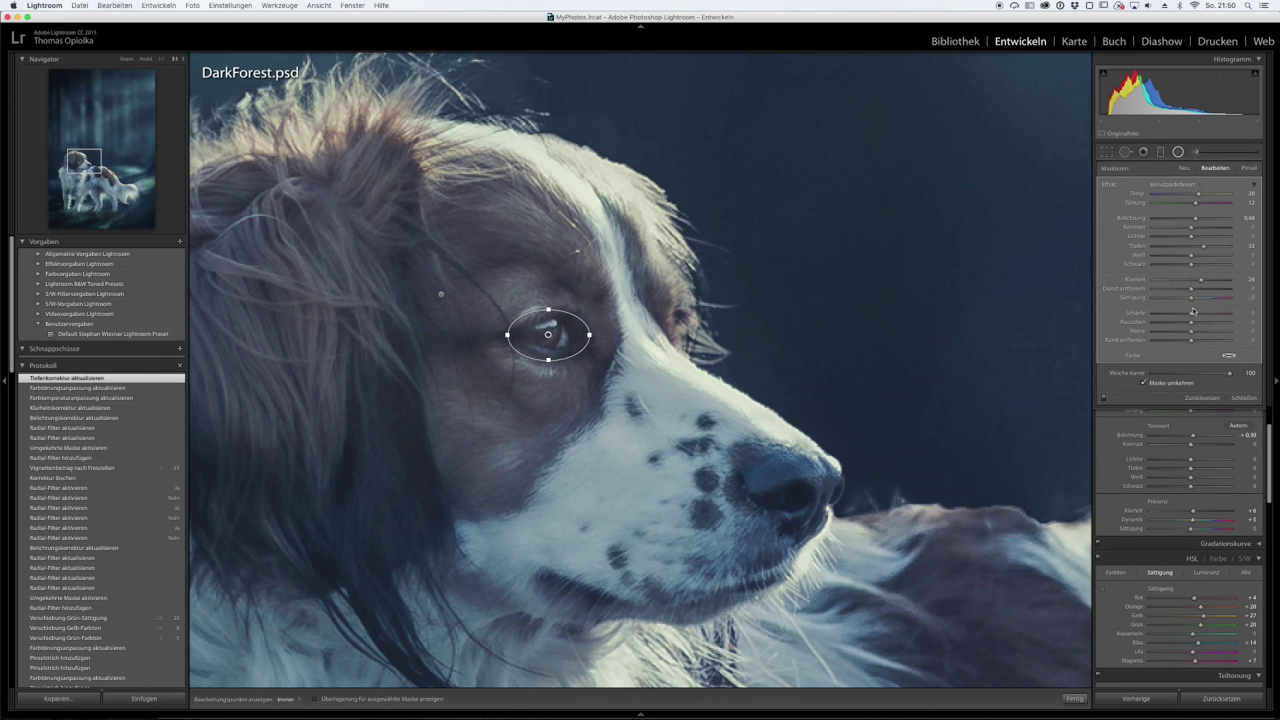
{"action": "left_click", "coordinate": [1191, 312]}
{"action": "key", "text": "shift+m"}
- Fine-tune the eye filter's exposure to +0.42
{"action": "key", "text": "z"}
{"action": "key", "text": "z"}
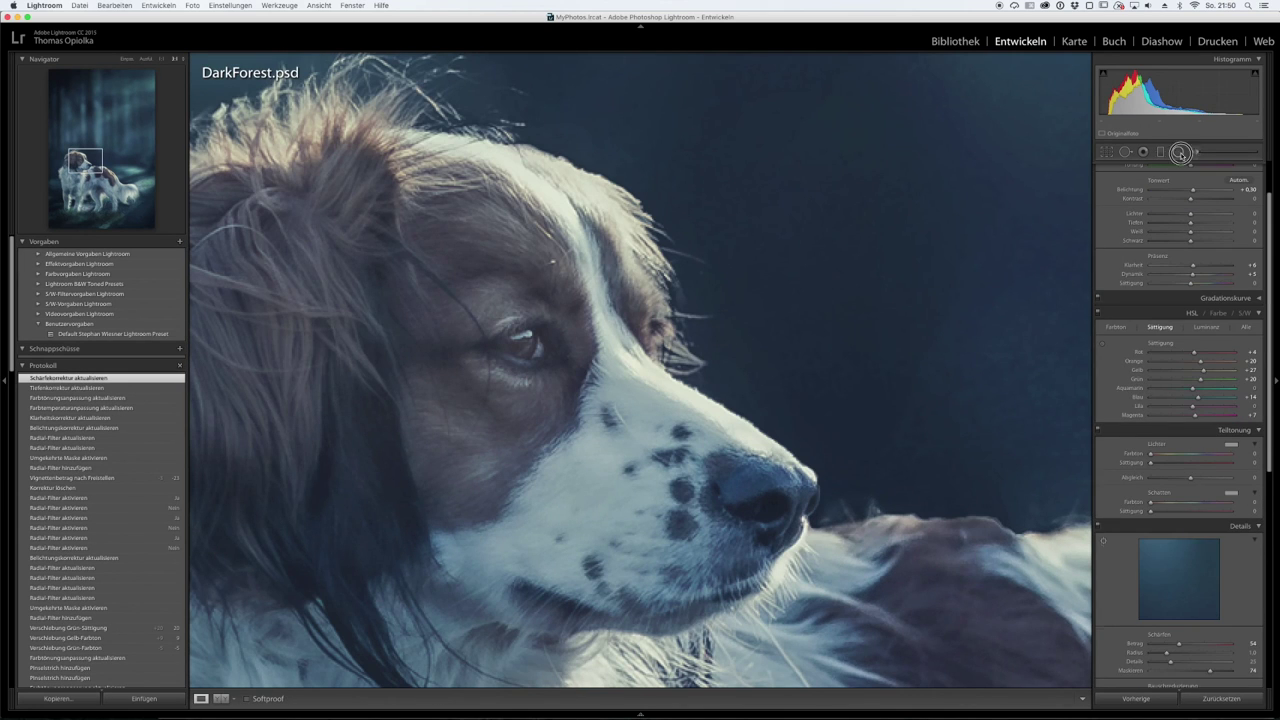
{"action": "left_click", "coordinate": [1179, 152]}
{"action": "left_click_drag", "start_coordinate": [1195, 219], "coordinate": [1193, 219]}
{"action": "key", "text": "shift+m"}
{"action": "key", "text": "z"}
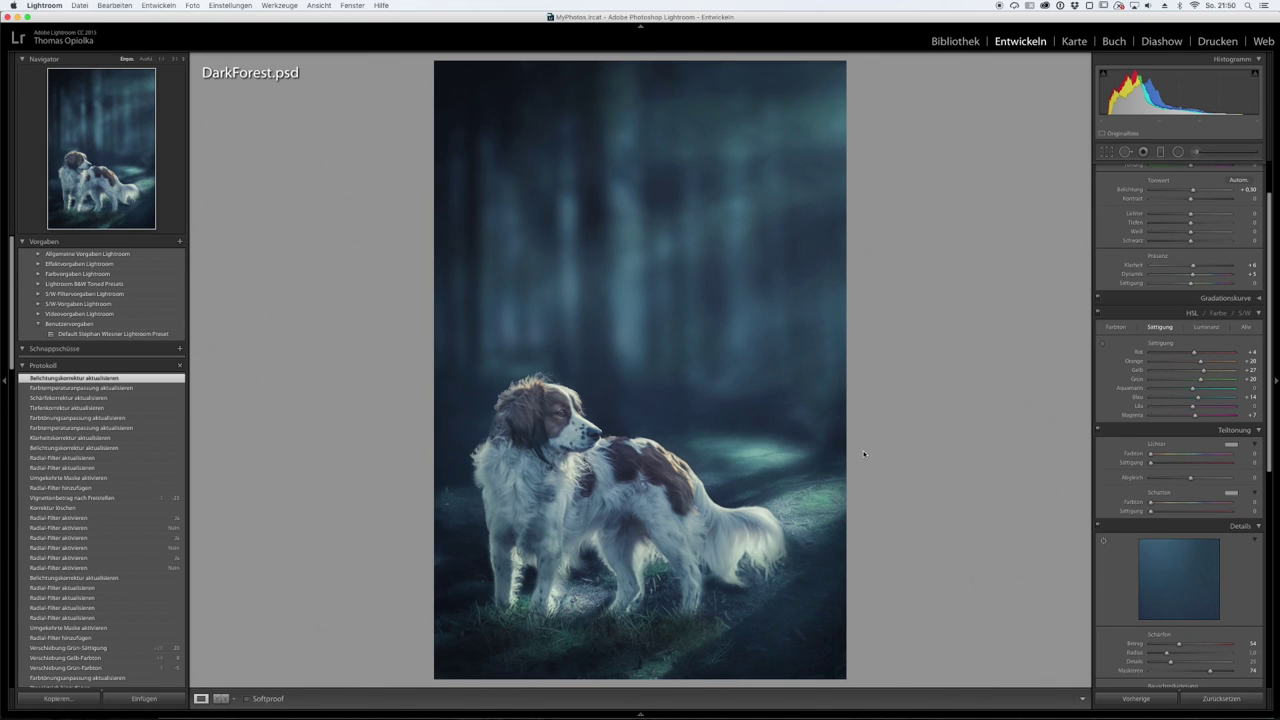
- Lay a horizontal graduated filter across the forest at the dog's head height, adjusting its temperature
{"action": "key", "text": "m"}
{"action": "left_click_drag", "start_coordinate": [630, 327], "coordinate": [630, 408]}
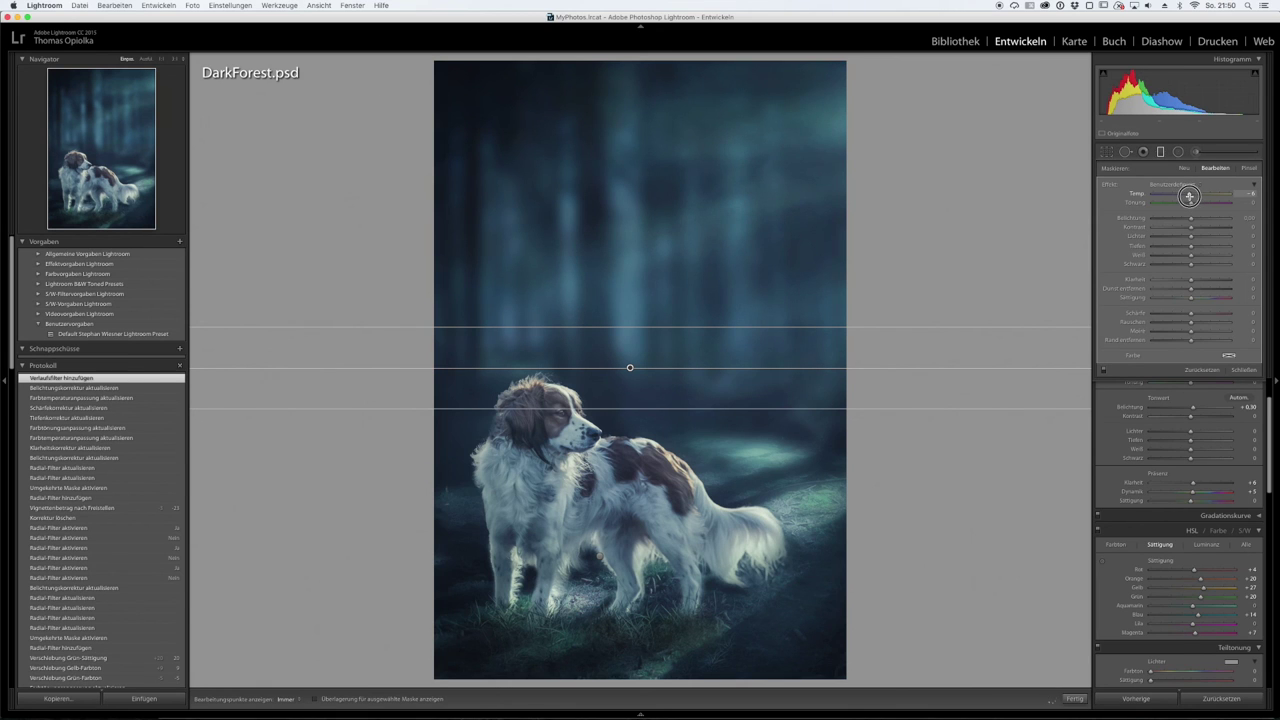
{"action": "key", "text": "m"}
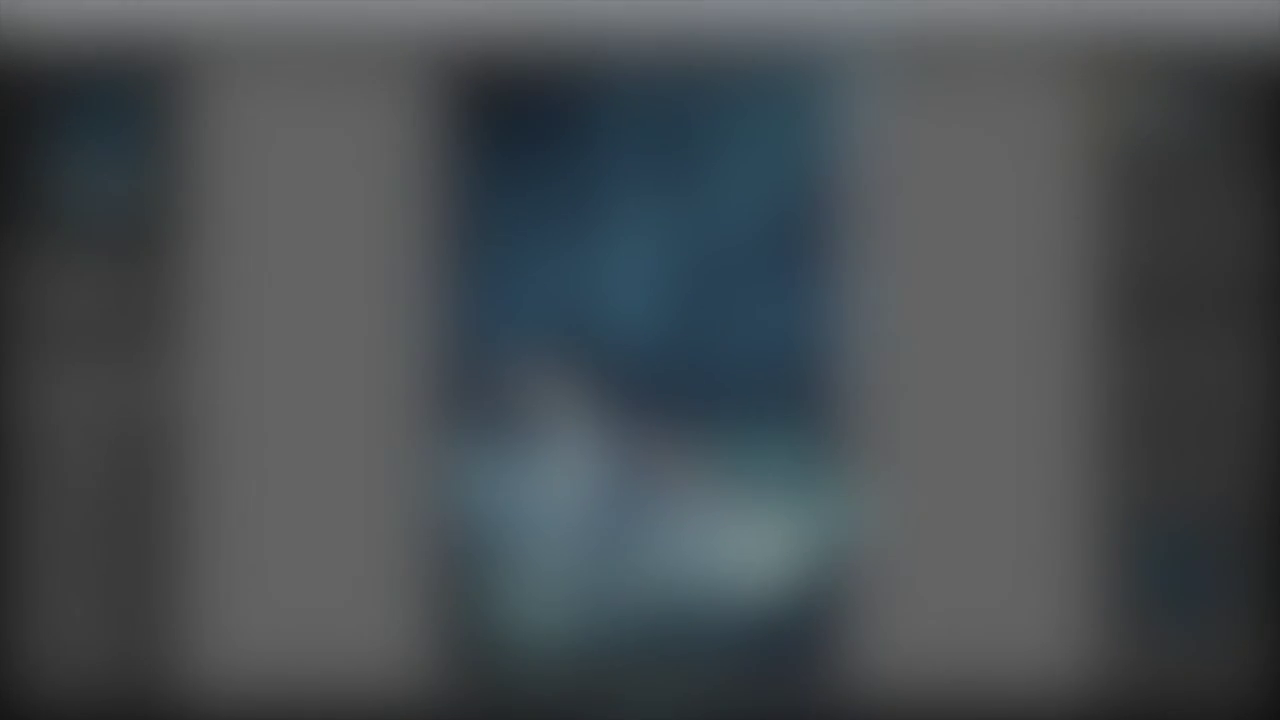